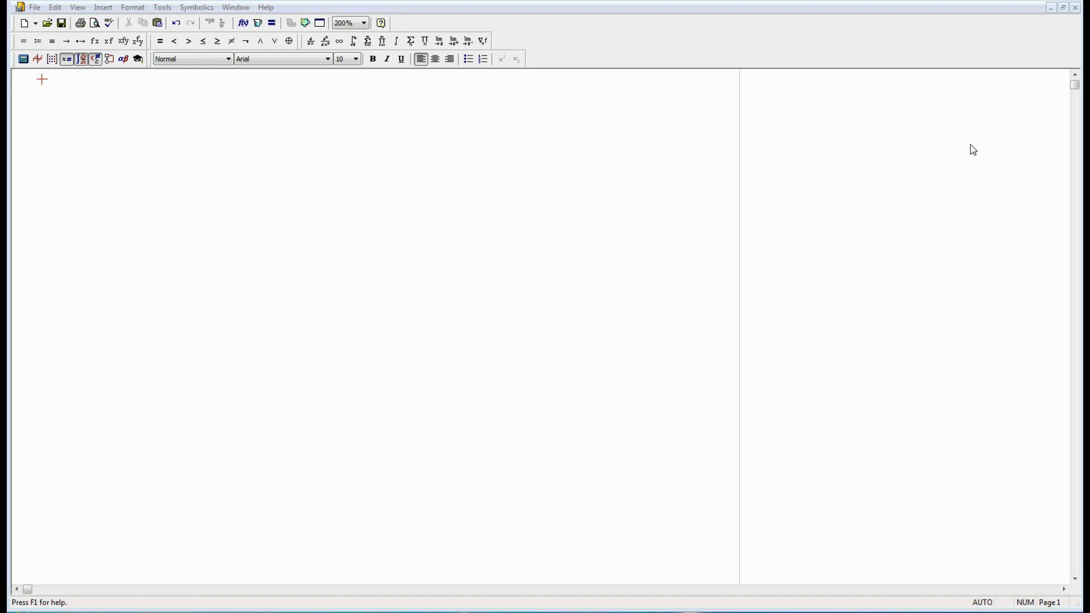
# - Enter the definition f(x) := sin(x)/(x^2 + 1) at the top of the worksheet
pyautogui.click(63, 102)
pyautogui.write('f')
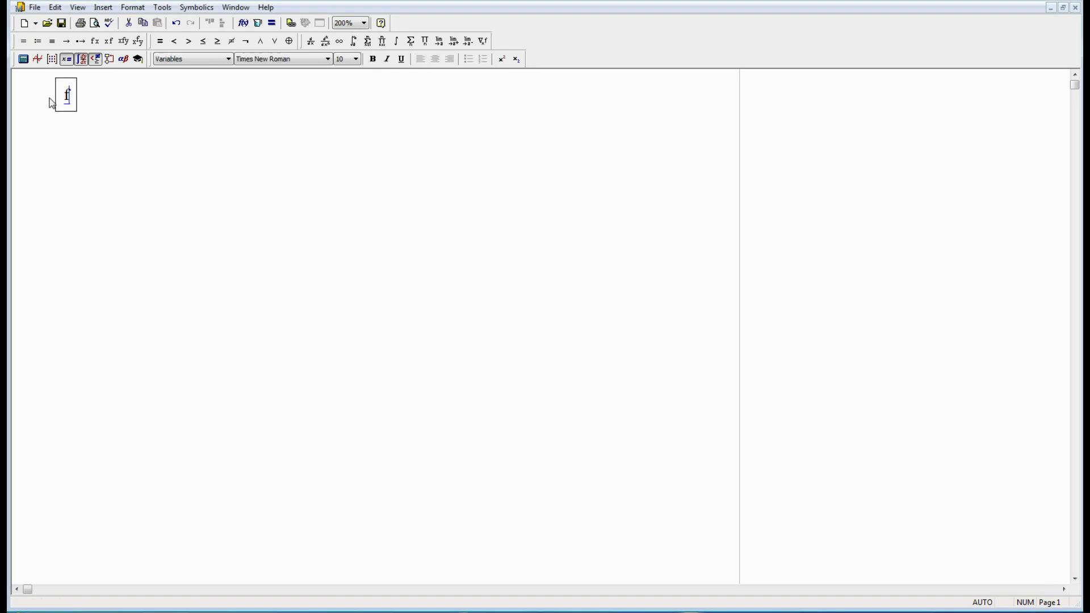
pyautogui.write('(x) ')
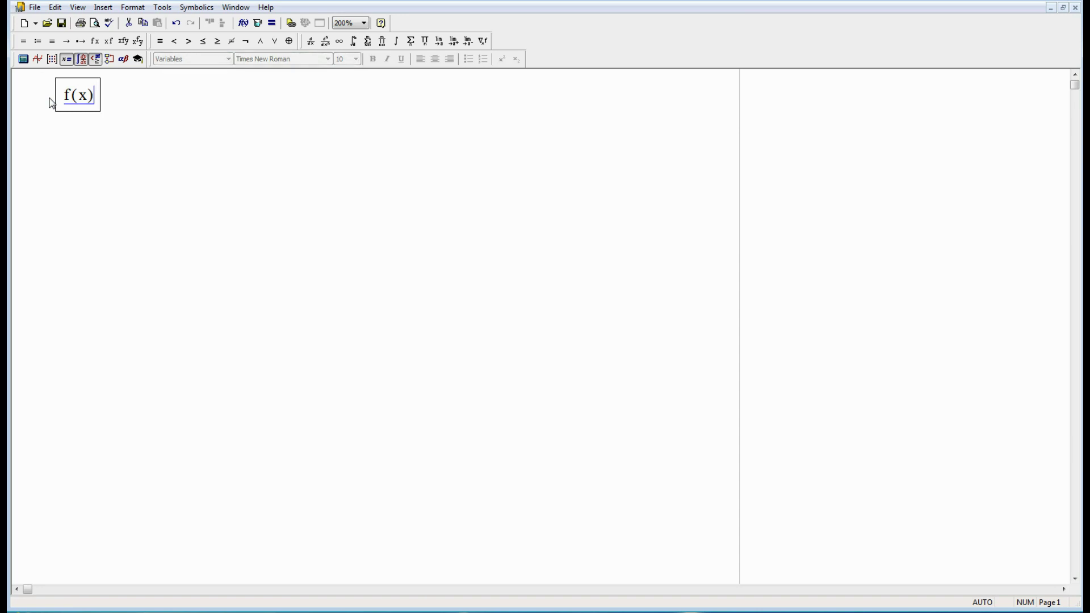
pyautogui.write(':=')
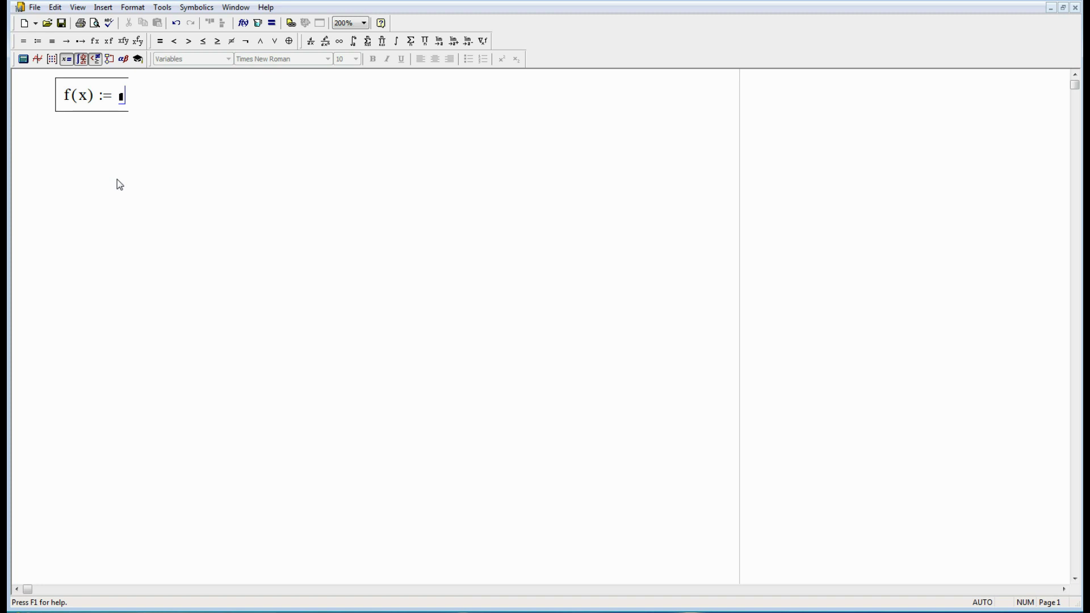
pyautogui.write('sin(x)')
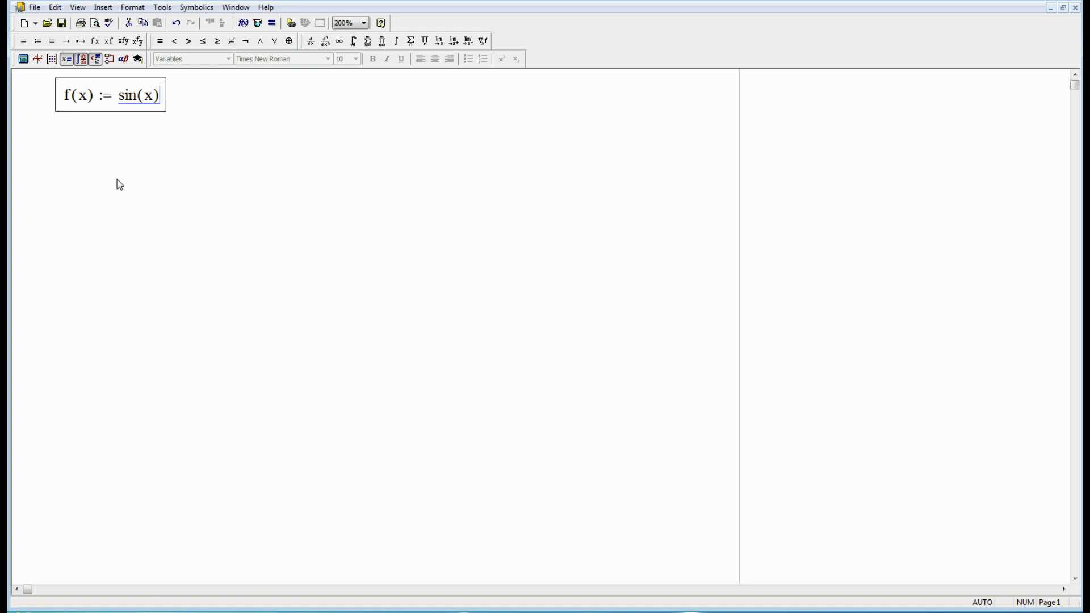
pyautogui.write('/')
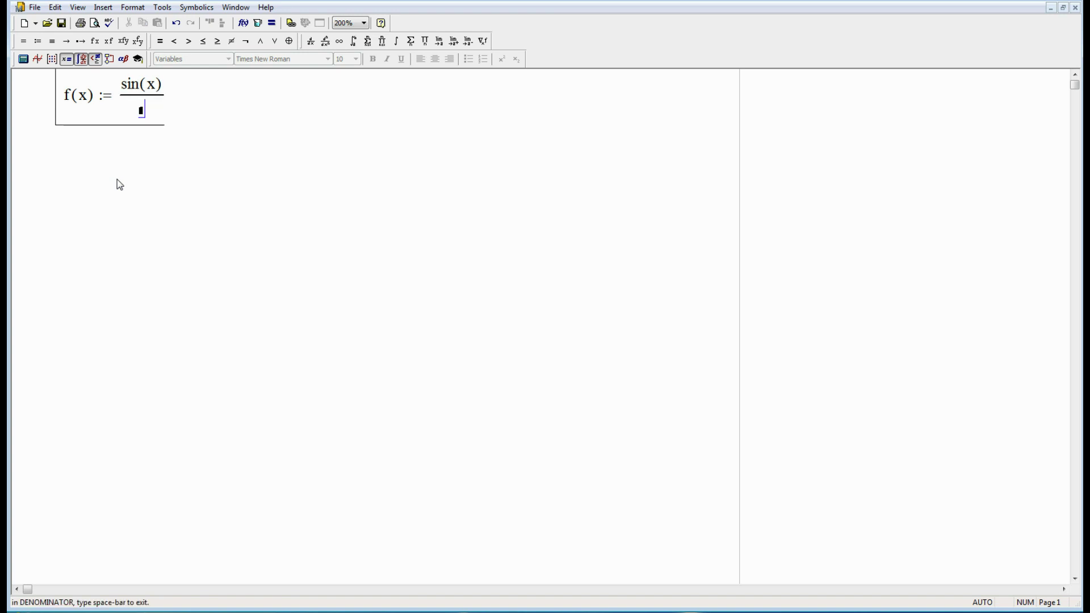
pyautogui.write('x^2')
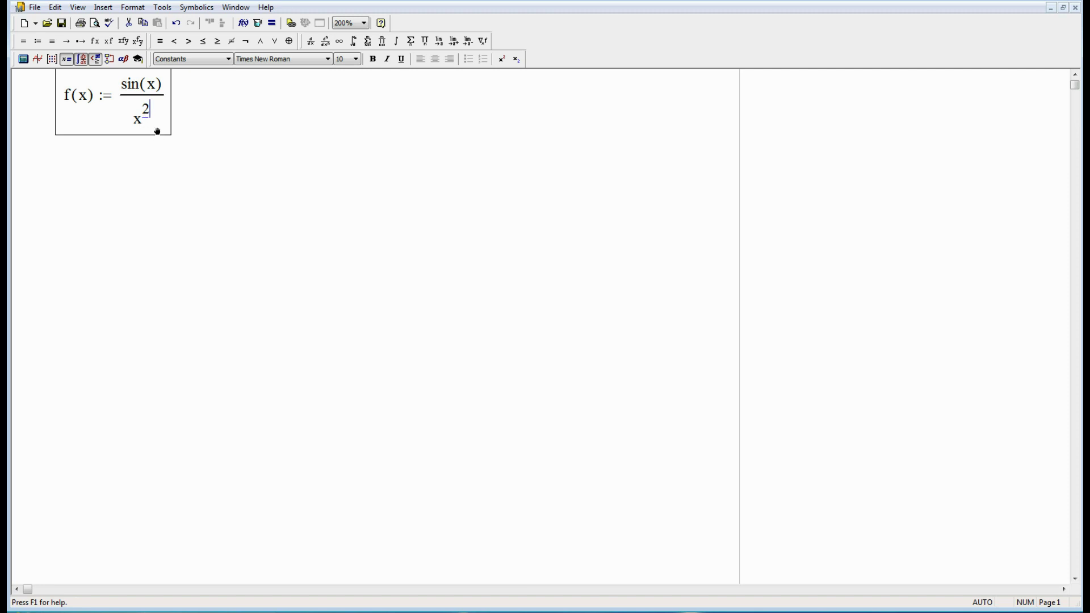
pyautogui.press('space')
pyautogui.write('+1')
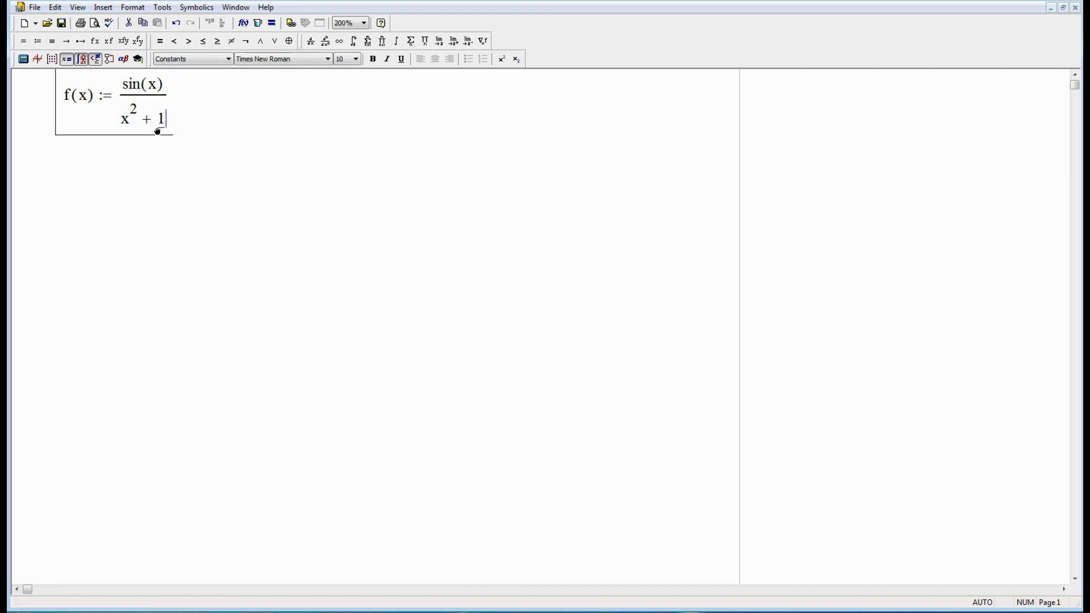
pyautogui.click(220, 120)
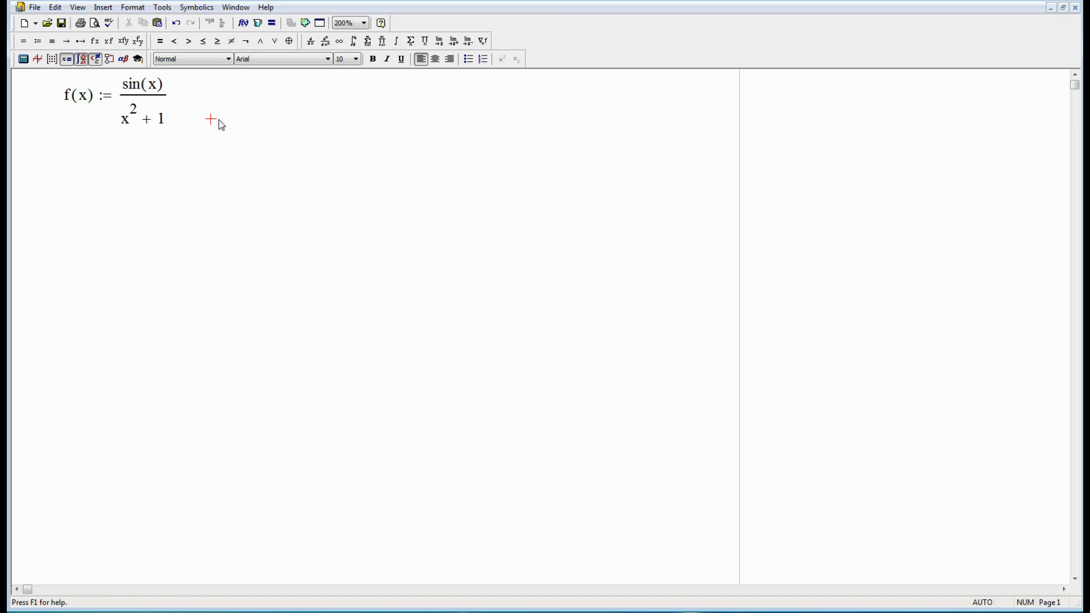
pyautogui.click(259, 177)
pyautogui.click(40, 61)
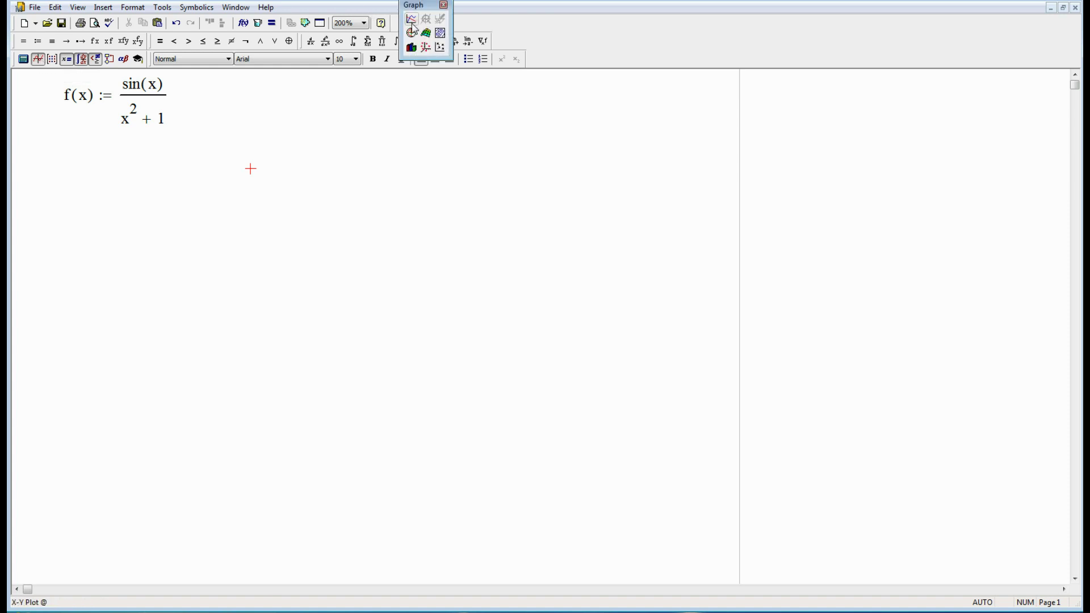
pyautogui.click(444, 6)
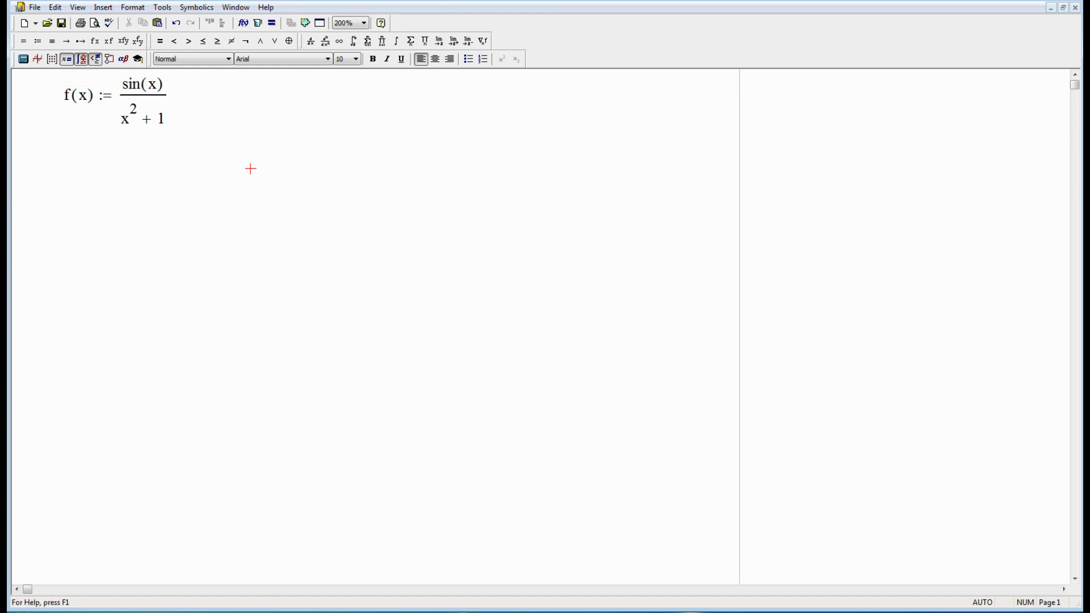
pyautogui.click(103, 7)
pyautogui.moveTo(163, 24)
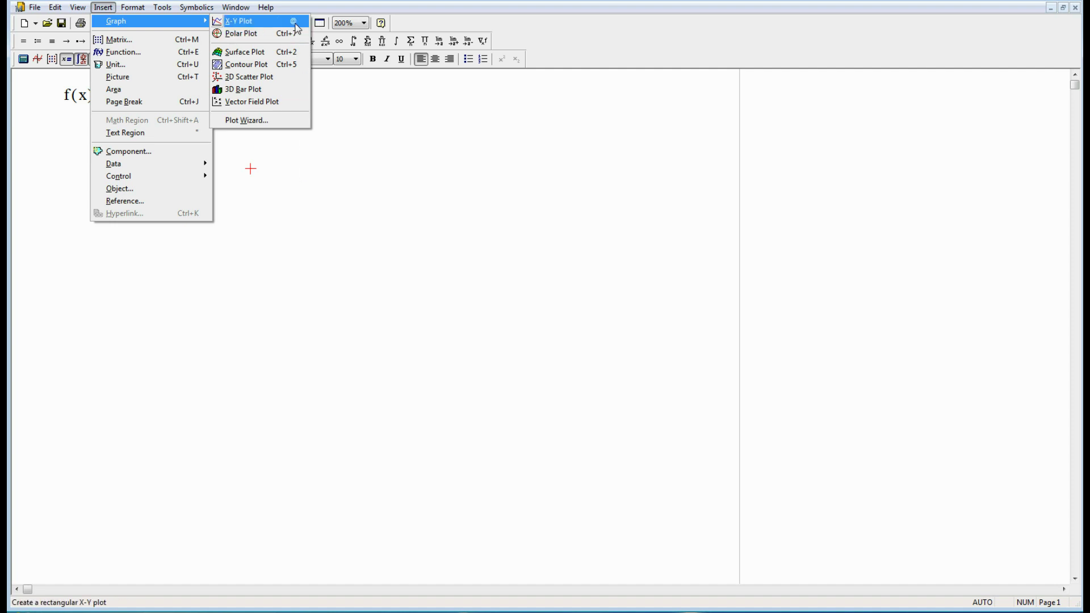
pyautogui.click(340, 189)
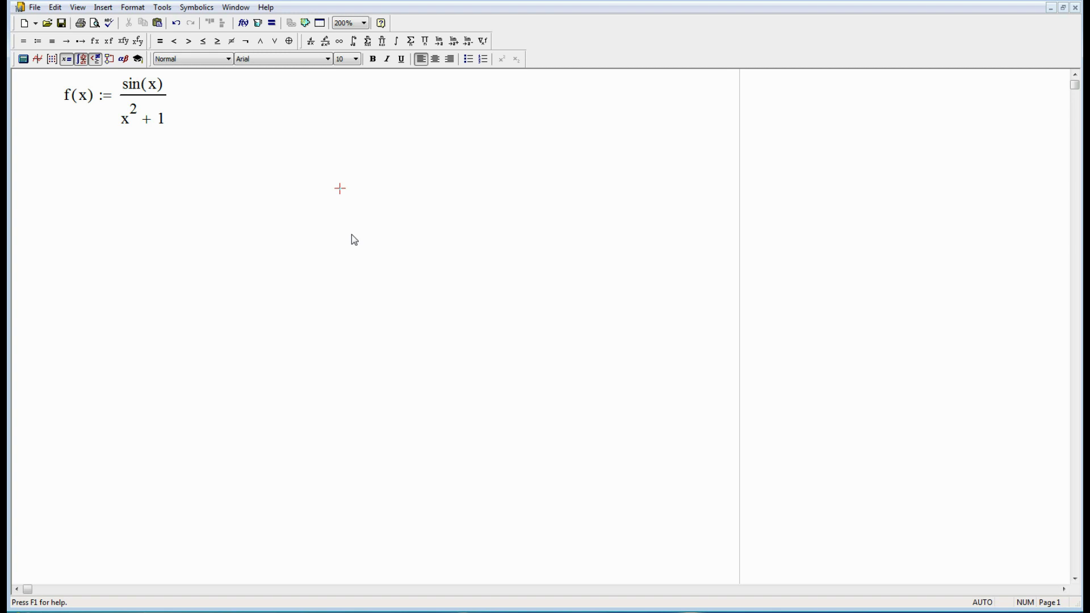
# - Insert an X-Y plot with x on the horizontal axis and f(x) on the vertical axis
pyautogui.hotkey('shift', '2')
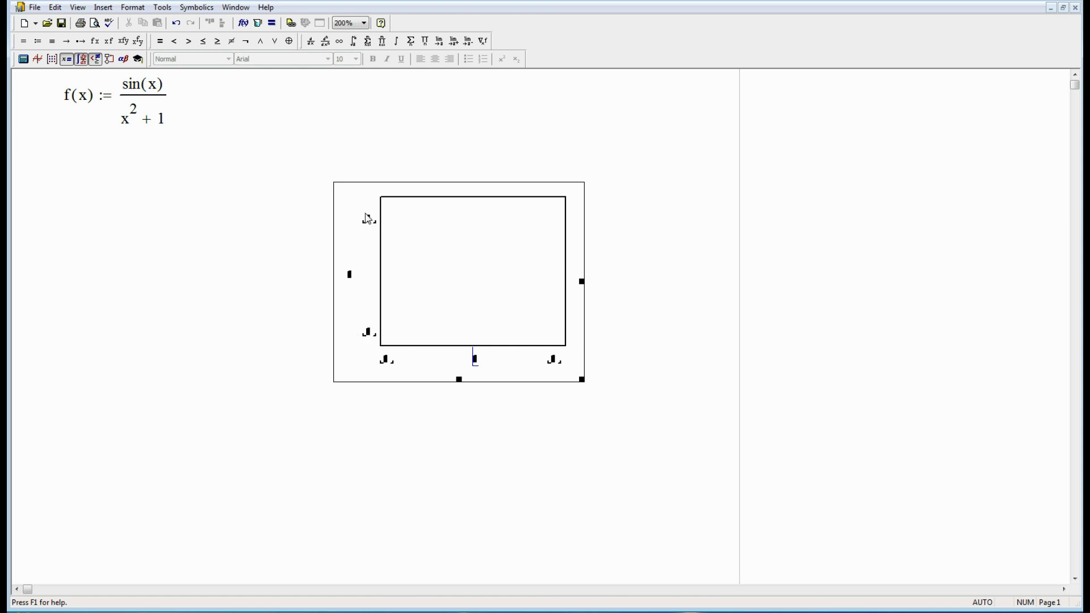
pyautogui.click(291, 327)
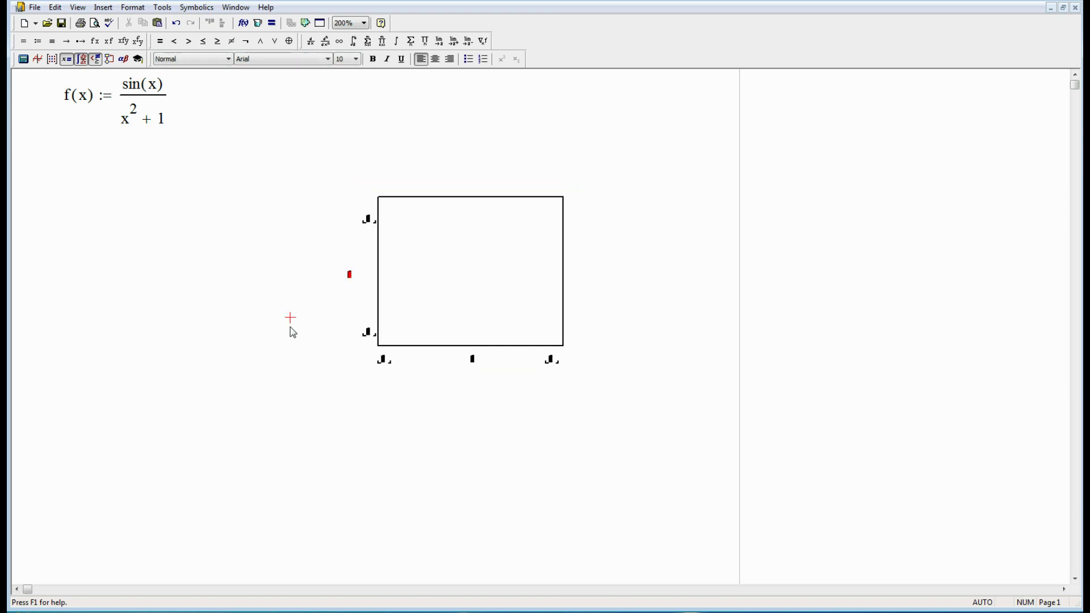
pyautogui.click(474, 361)
pyautogui.write('x')
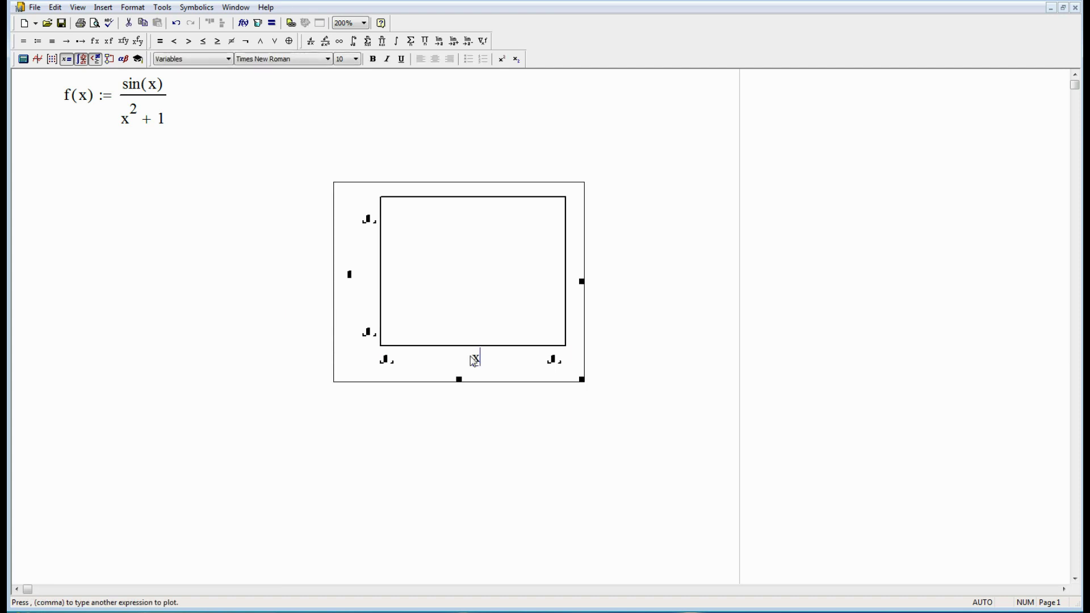
pyautogui.click(355, 275)
pyautogui.write('f')
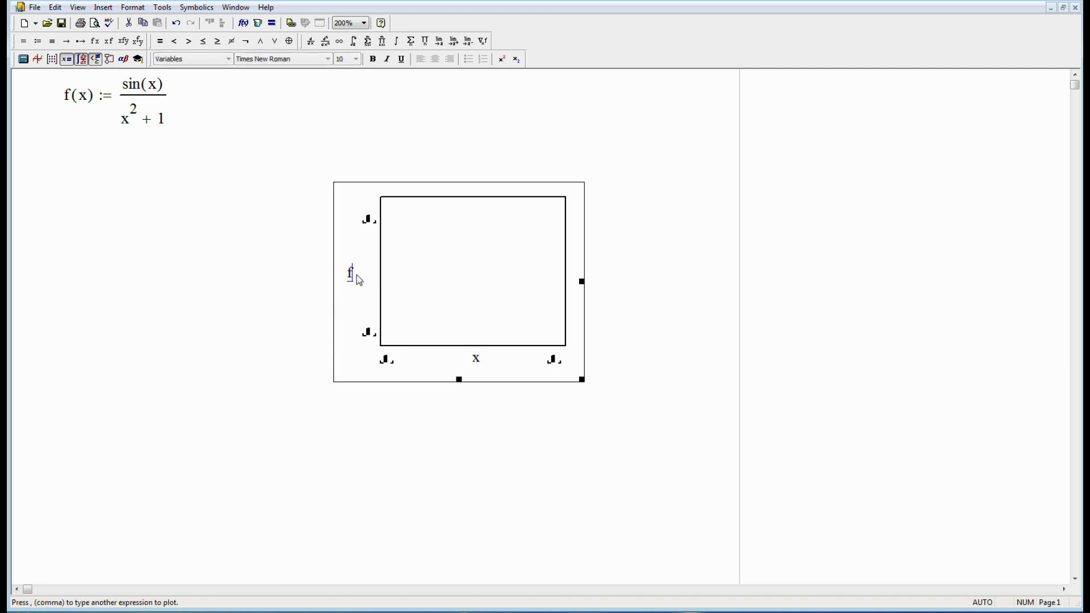
pyautogui.write('(x)')
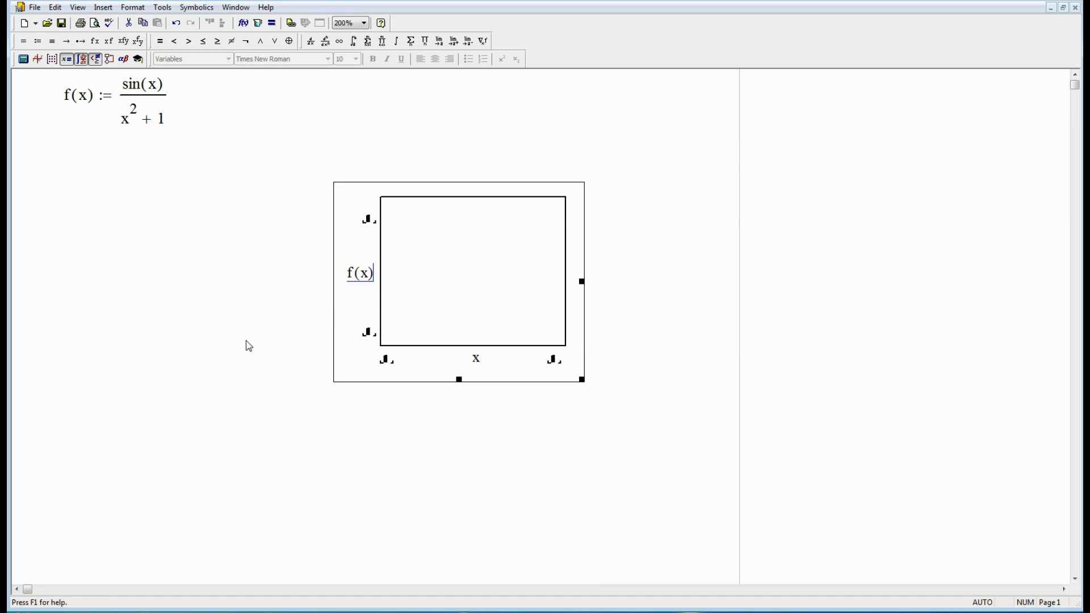
# - Drag the f(x) graph left under the definition and stretch its right edge to widen it
pyautogui.click(181, 267)
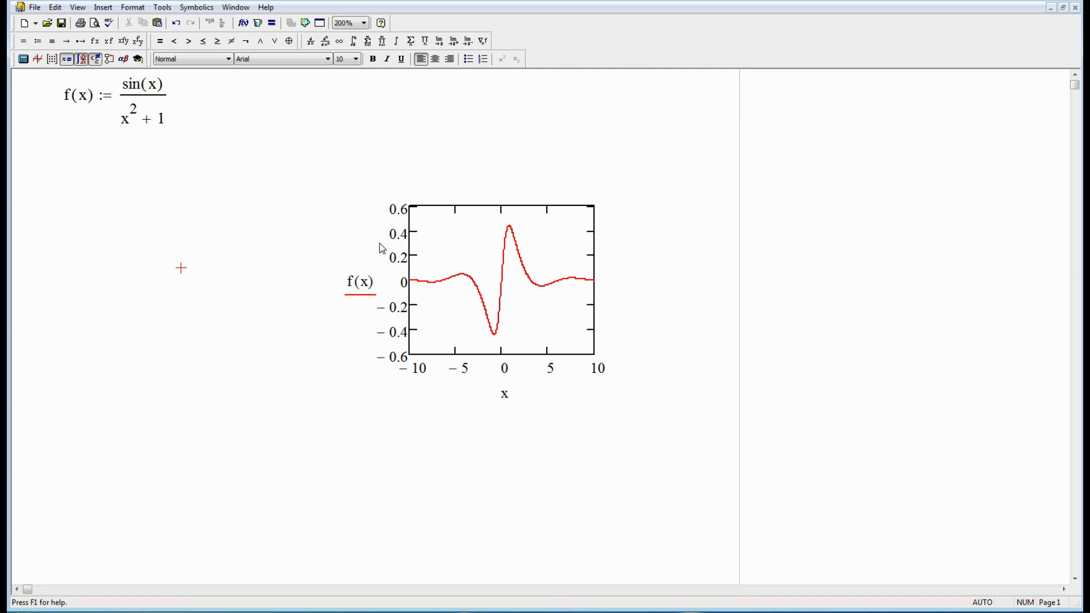
pyautogui.moveTo(658, 289); pyautogui.dragTo(265, 273)
pyautogui.click(291, 432)
pyautogui.click(291, 277)
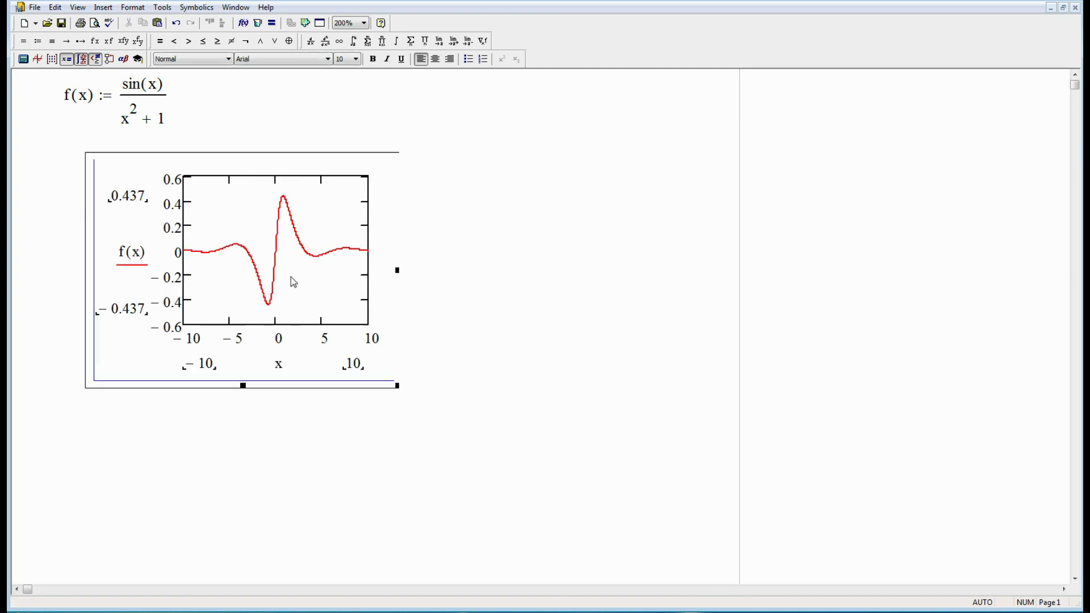
pyautogui.moveTo(397, 386); pyautogui.dragTo(536, 398)
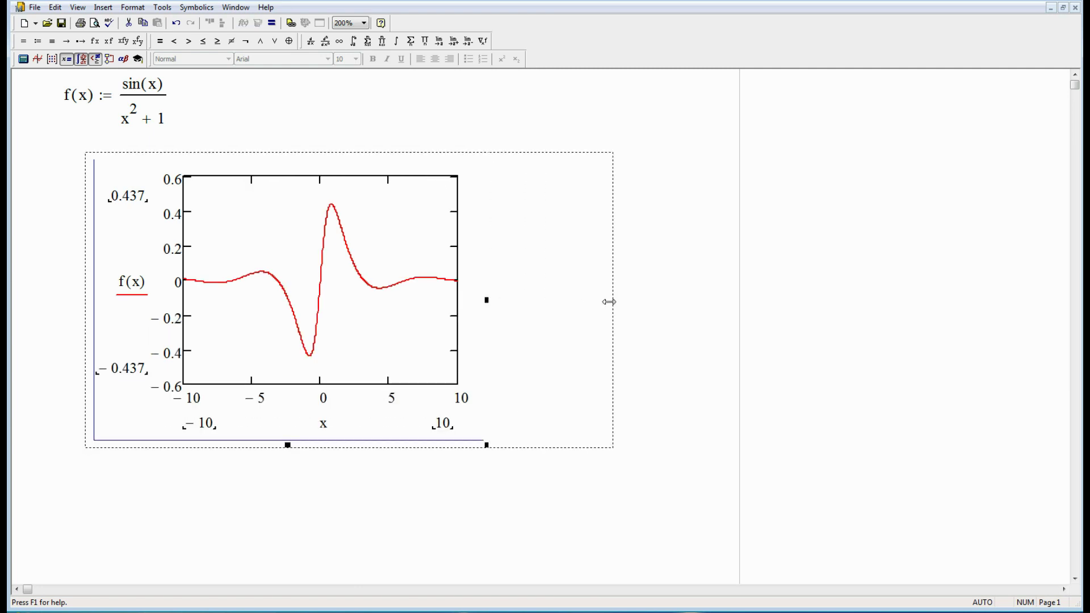
pyautogui.moveTo(609, 302); pyautogui.dragTo(707, 312)
pyautogui.click(516, 475)
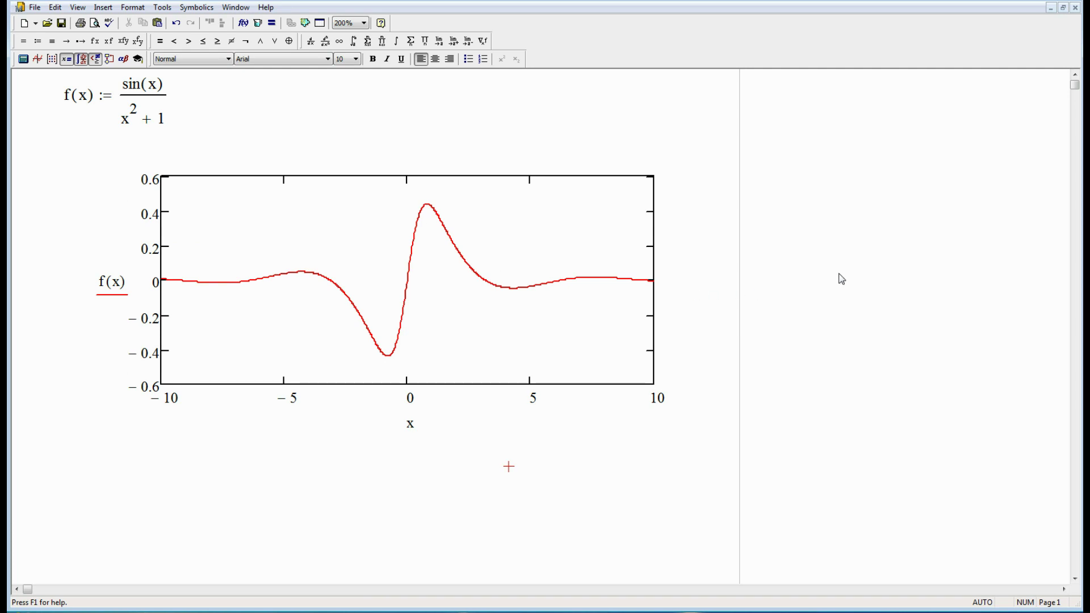
# - Replace the lower y-axis limit with -1 and clear the upper limit so it becomes automatic
pyautogui.click(244, 305)
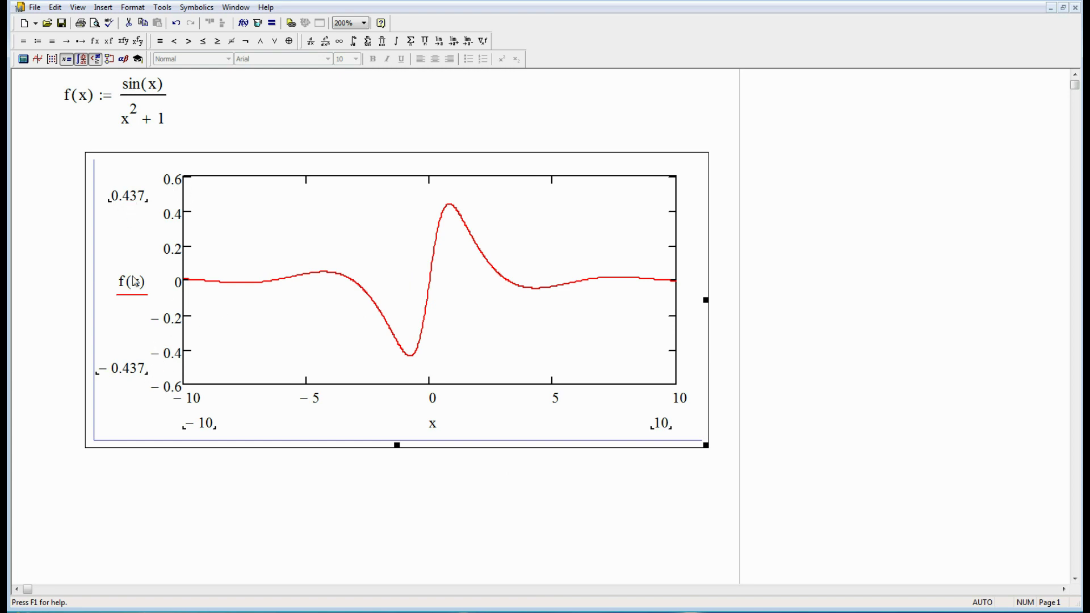
pyautogui.click(145, 375)
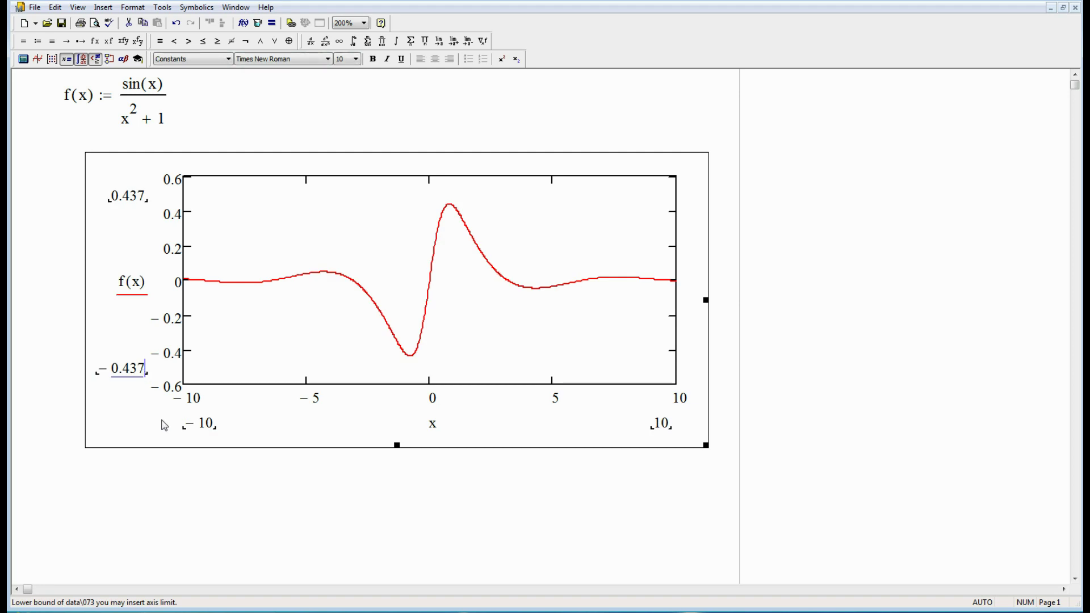
pyautogui.press('BackSpace')
pyautogui.press('BackSpace')
pyautogui.press('BackSpace')
pyautogui.press('BackSpace')
pyautogui.press('BackSpace')
pyautogui.press('BackSpace')
pyautogui.write('-1')
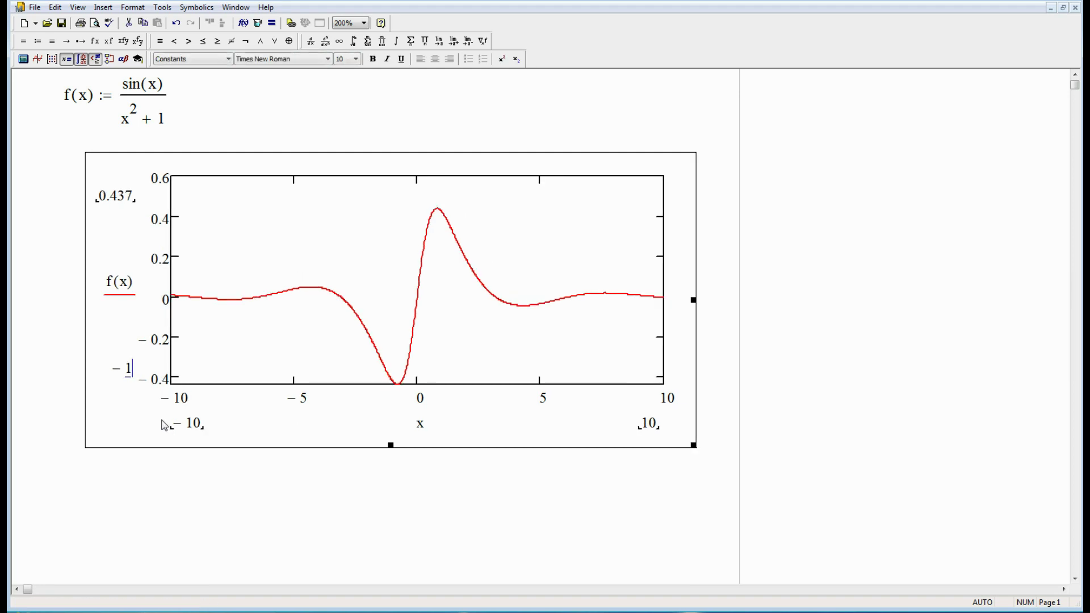
pyautogui.doubleClick(132, 203)
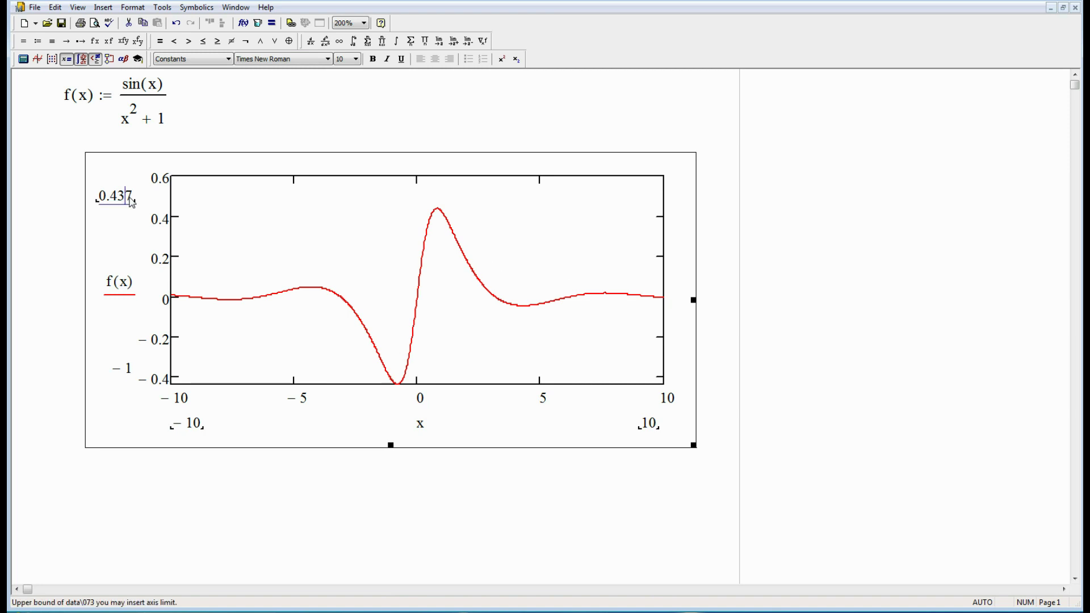
pyautogui.press('BackSpace')
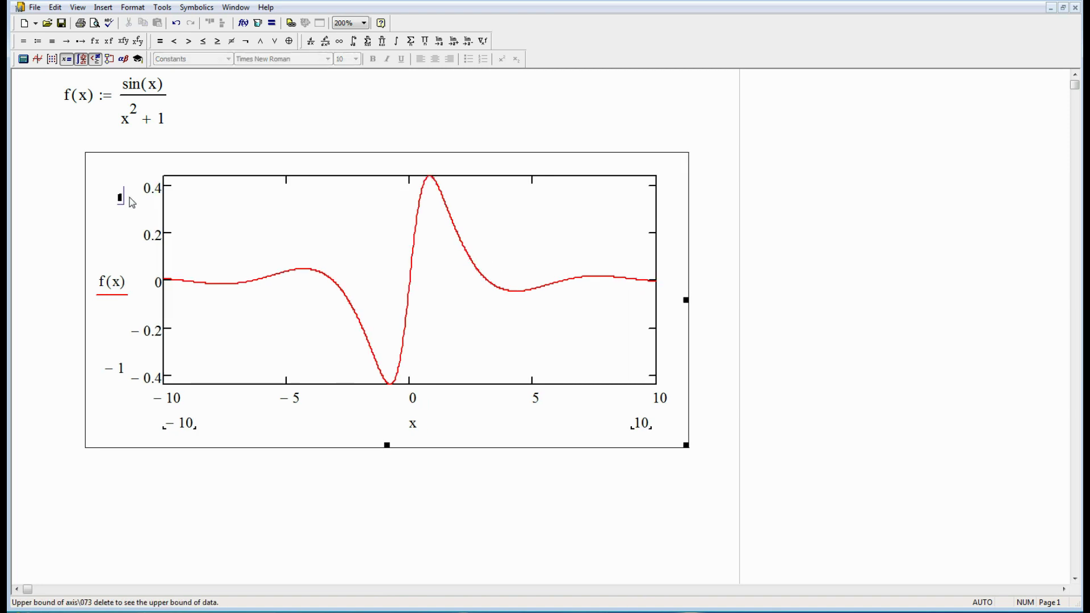
pyautogui.click(747, 249)
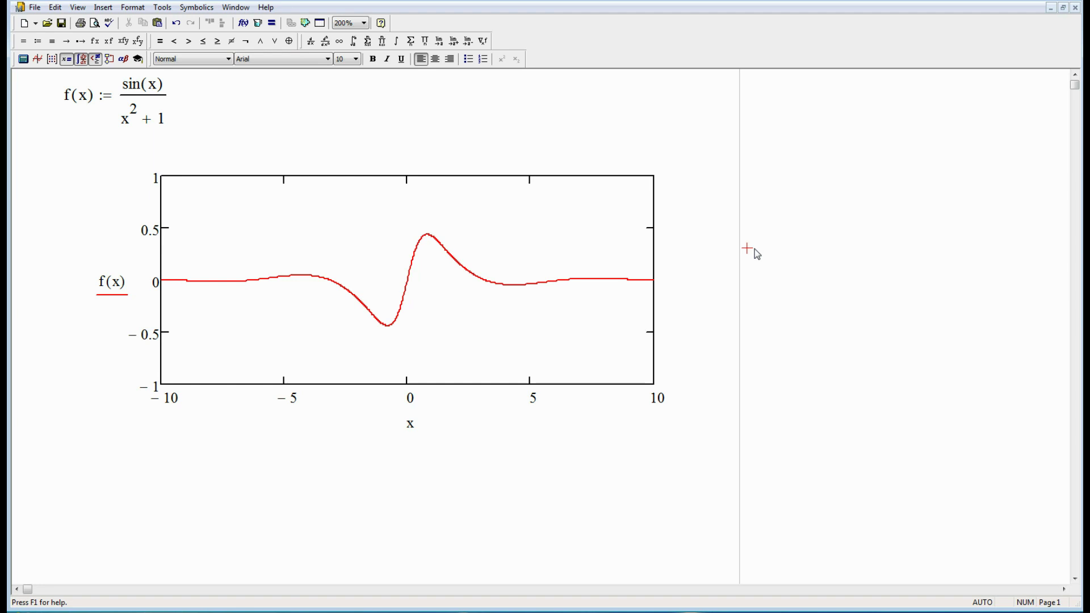
# - Turn on grid lines for the X-axis and primary Y-axis in the plot formatting dialog
pyautogui.doubleClick(470, 236)
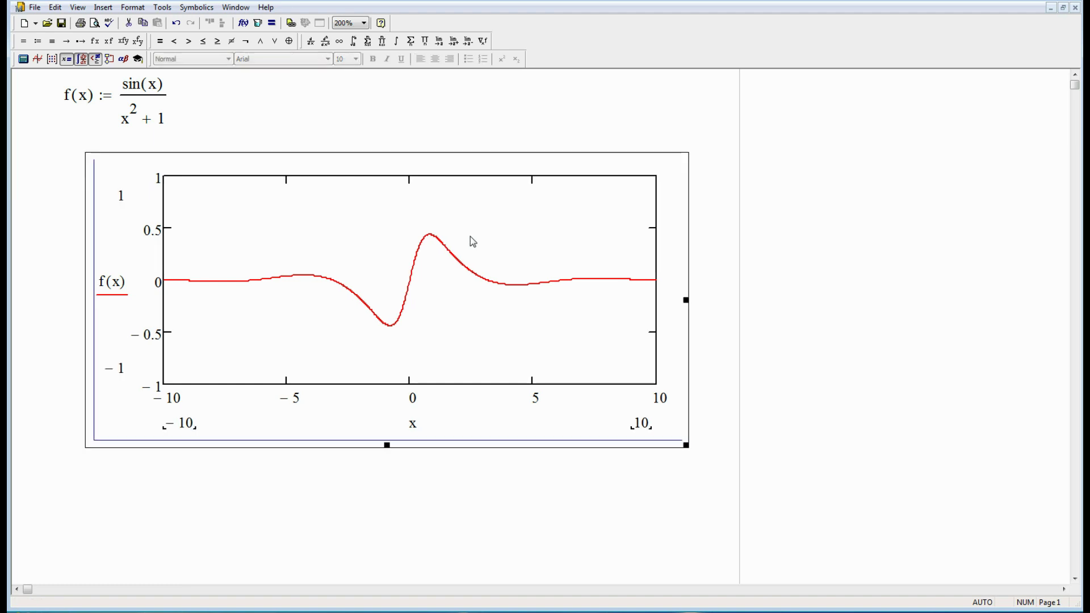
pyautogui.moveTo(569, 194); pyautogui.dragTo(909, 189)
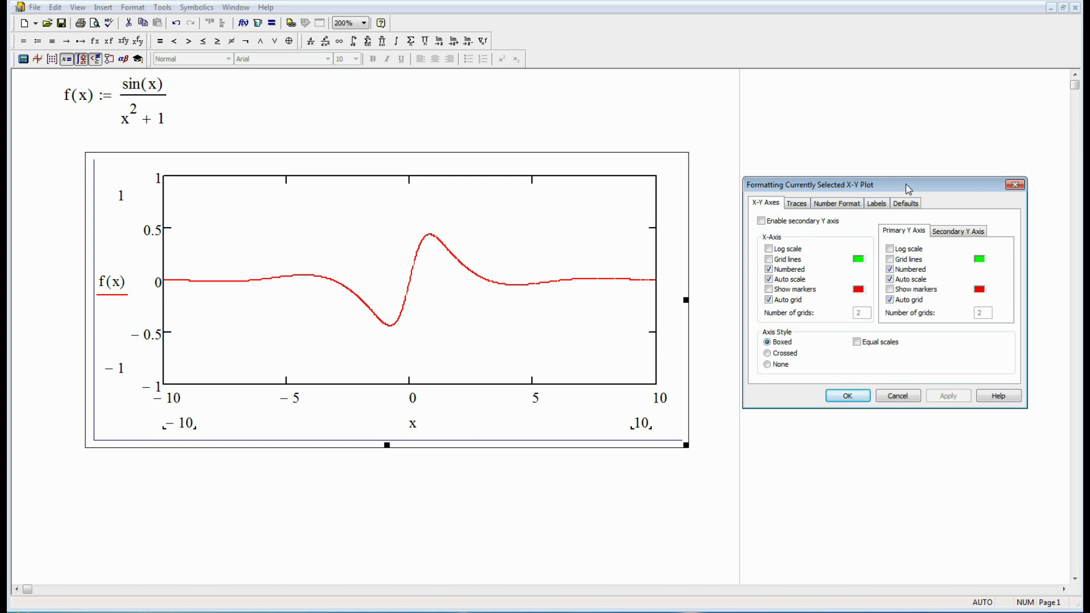
pyautogui.click(769, 259)
pyautogui.click(890, 259)
pyautogui.click(948, 396)
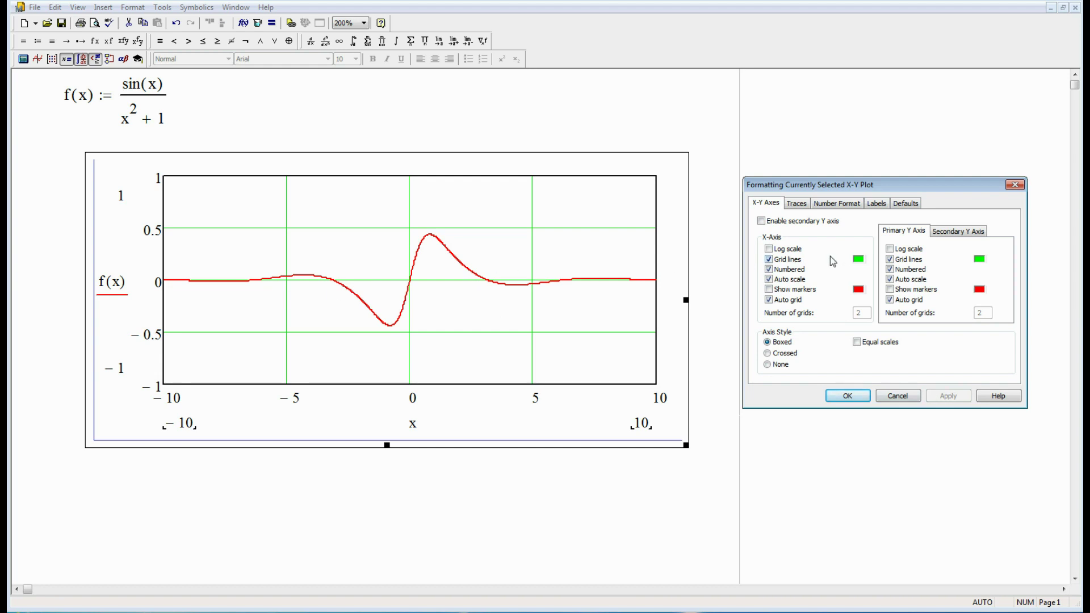
# - Colour both the x and y grid lines light grey and accept the formatting
pyautogui.click(858, 260)
pyautogui.click(909, 298)
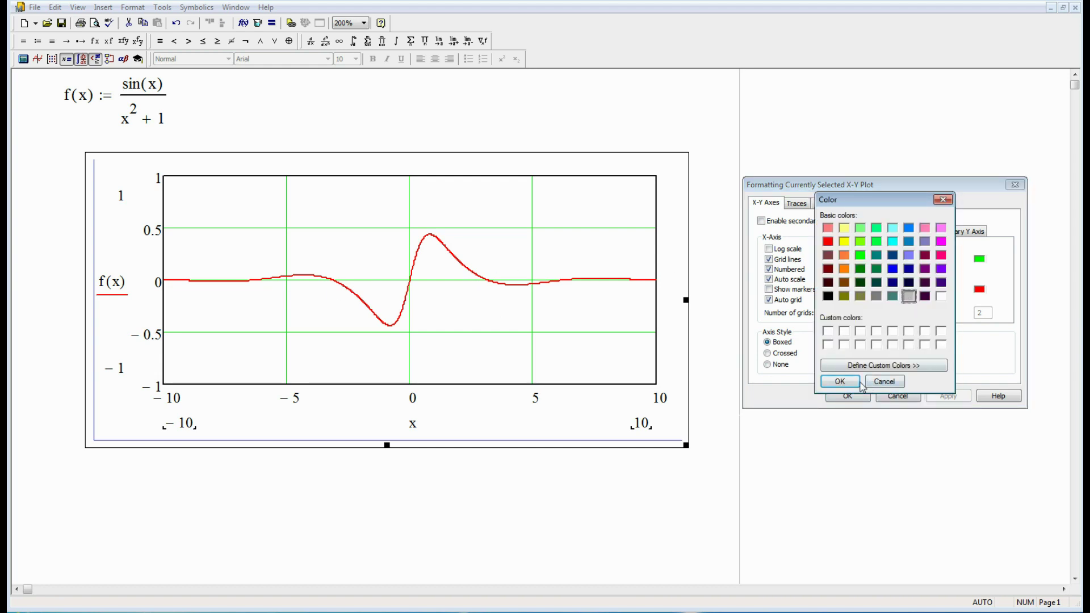
pyautogui.click(838, 383)
pyautogui.click(979, 259)
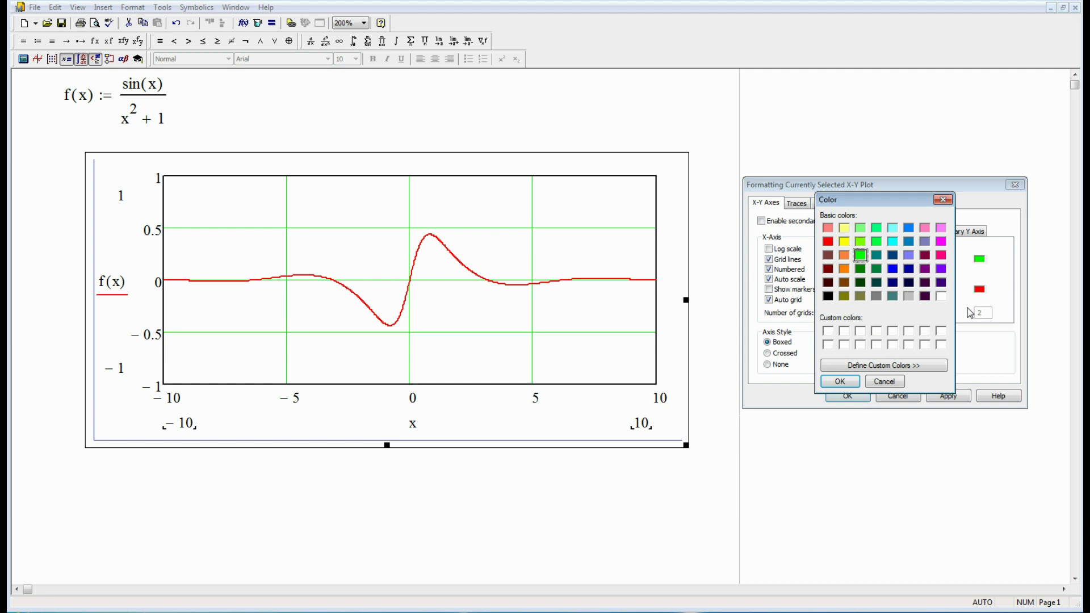
pyautogui.click(908, 297)
pyautogui.click(840, 381)
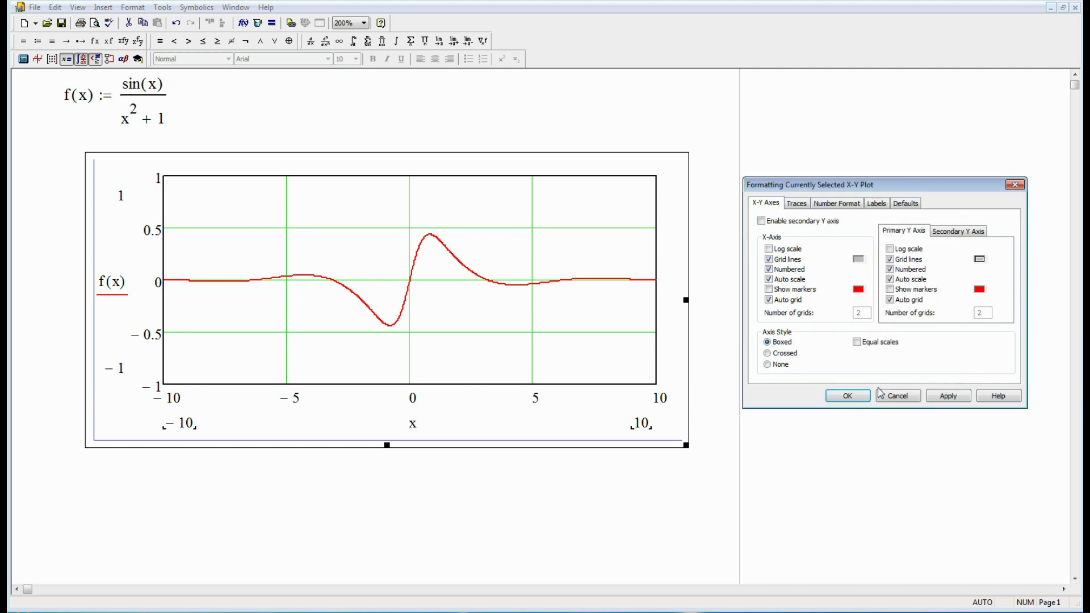
pyautogui.click(943, 398)
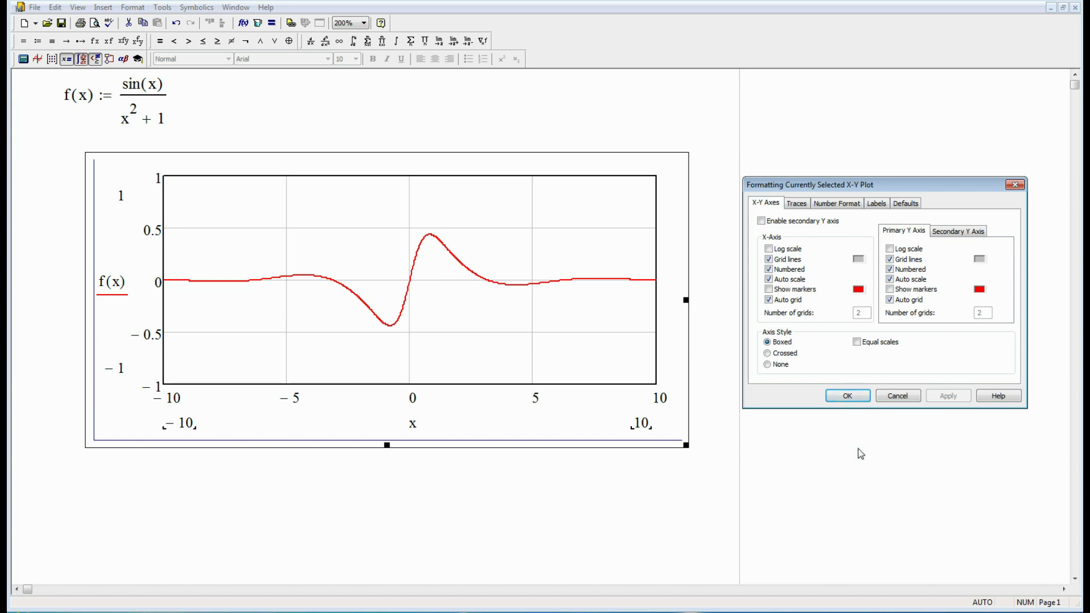
pyautogui.click(847, 396)
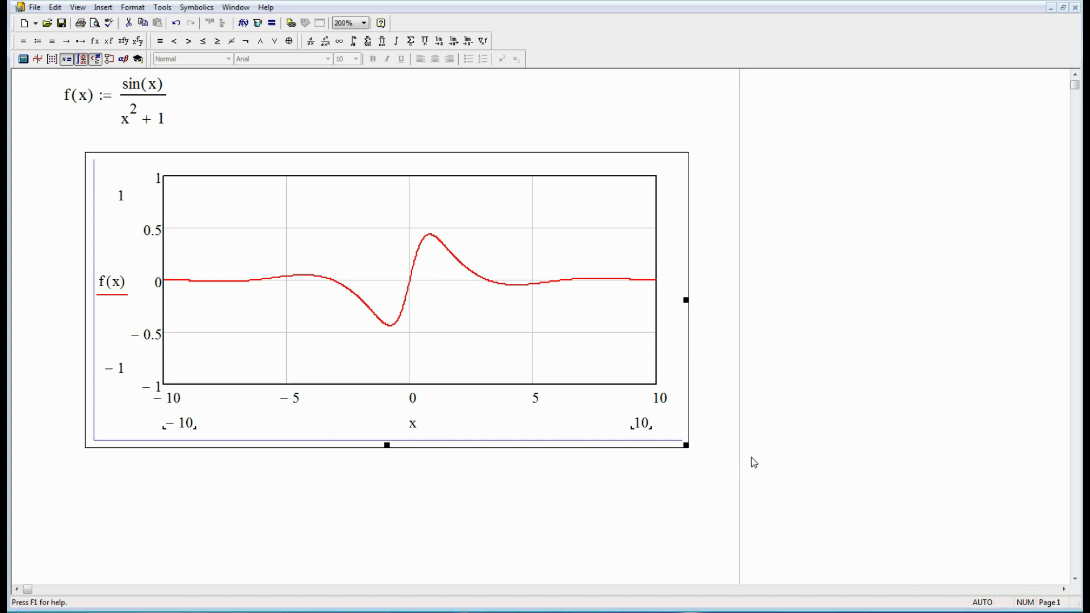
pyautogui.click(620, 512)
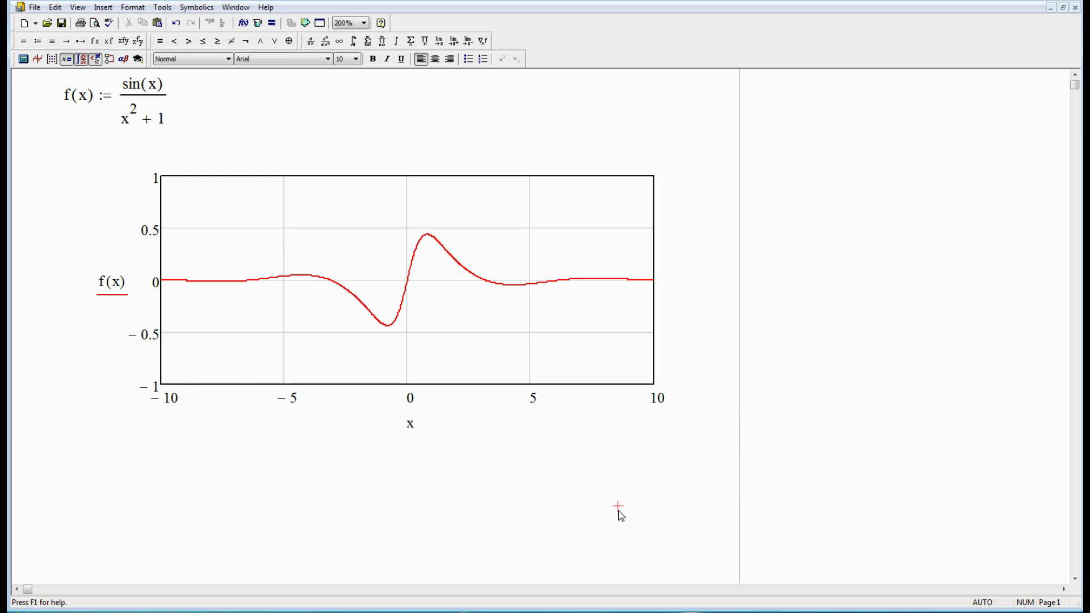
# - Change the x-axis limits from -10 and 10 to -5 and 5
pyautogui.click(440, 346)
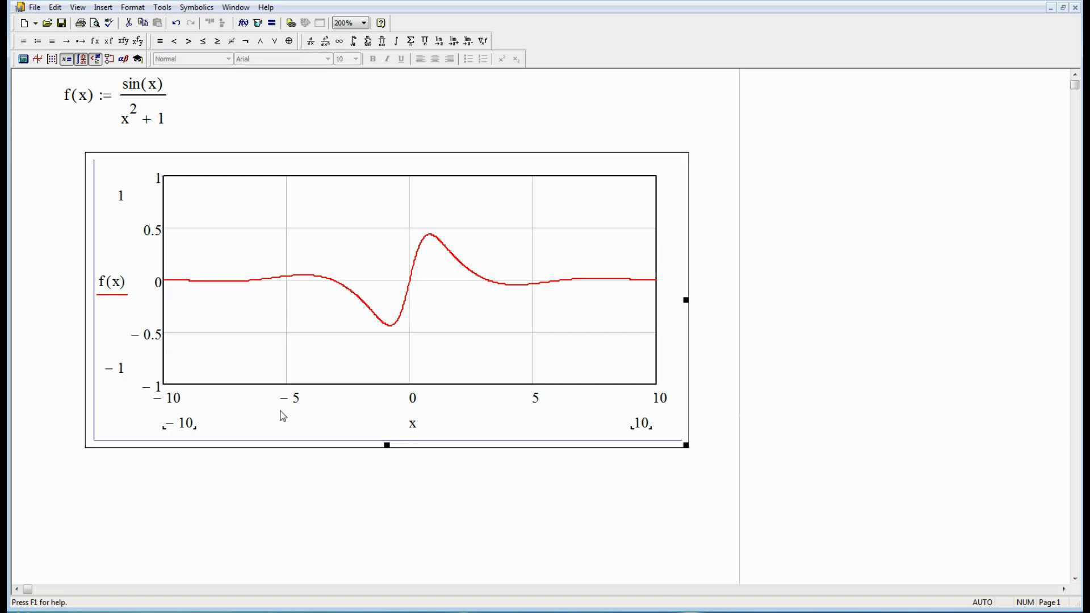
pyautogui.click(194, 429)
pyautogui.press('BackSpace')
pyautogui.press('BackSpace')
pyautogui.press('BackSpace')
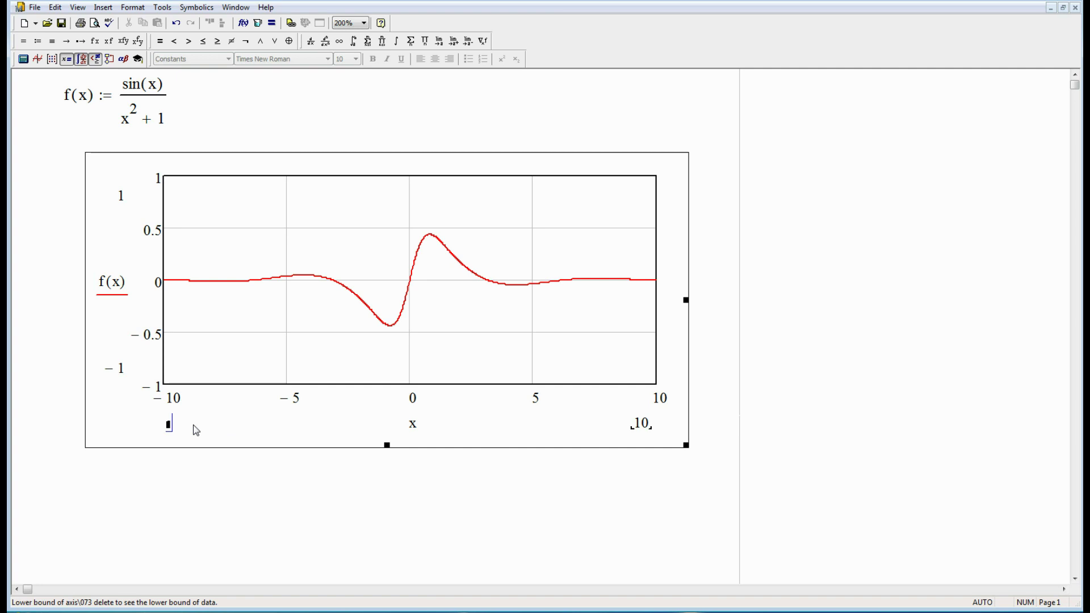
pyautogui.write('-5')
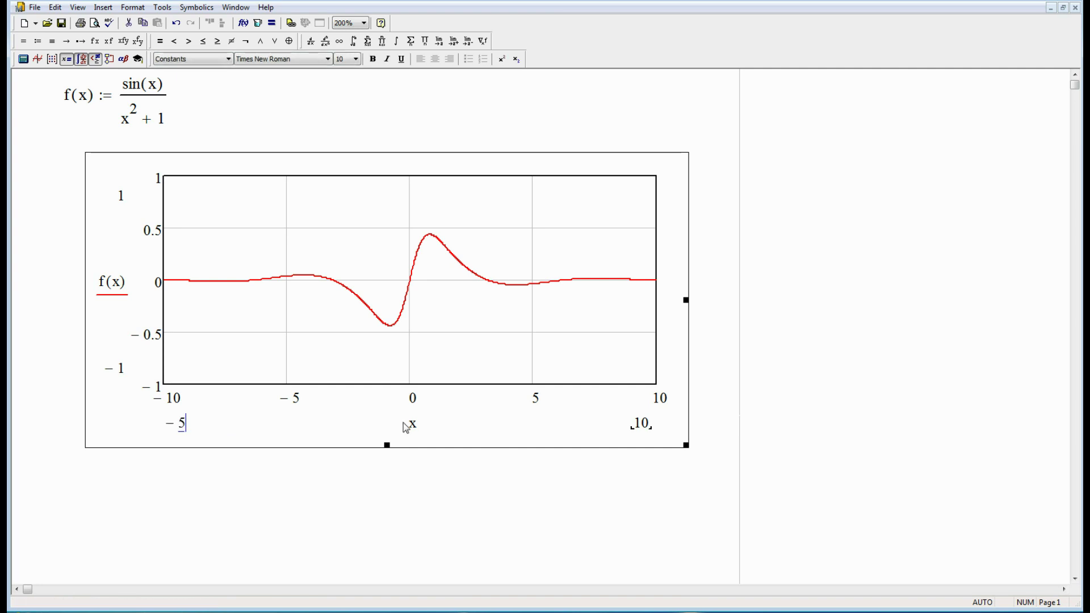
pyautogui.click(648, 430)
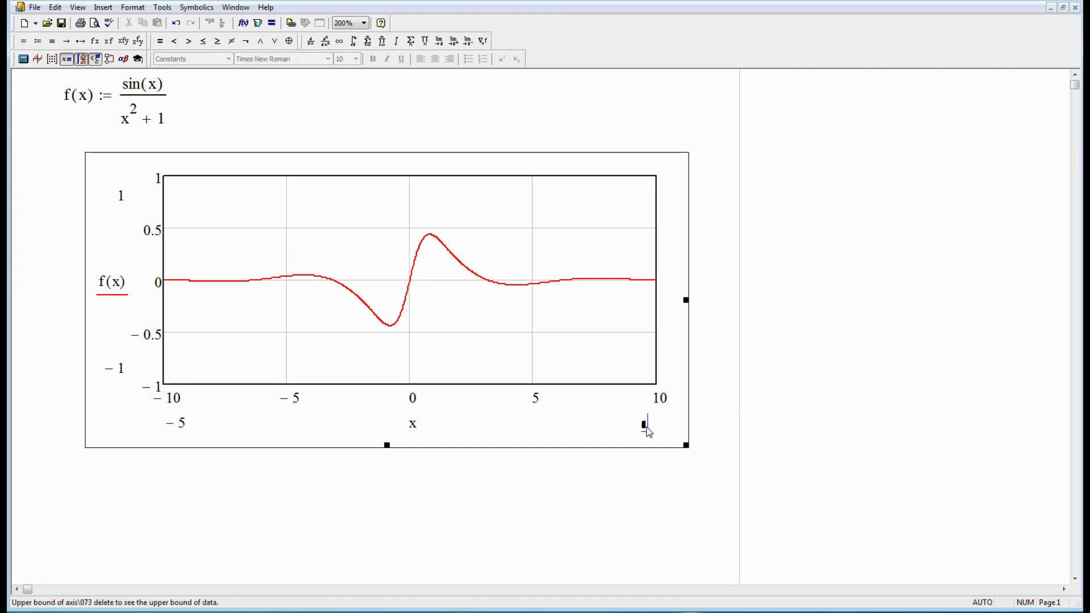
pyautogui.press('BackSpace')
pyautogui.press('BackSpace')
pyautogui.write('5')
pyautogui.click(698, 506)
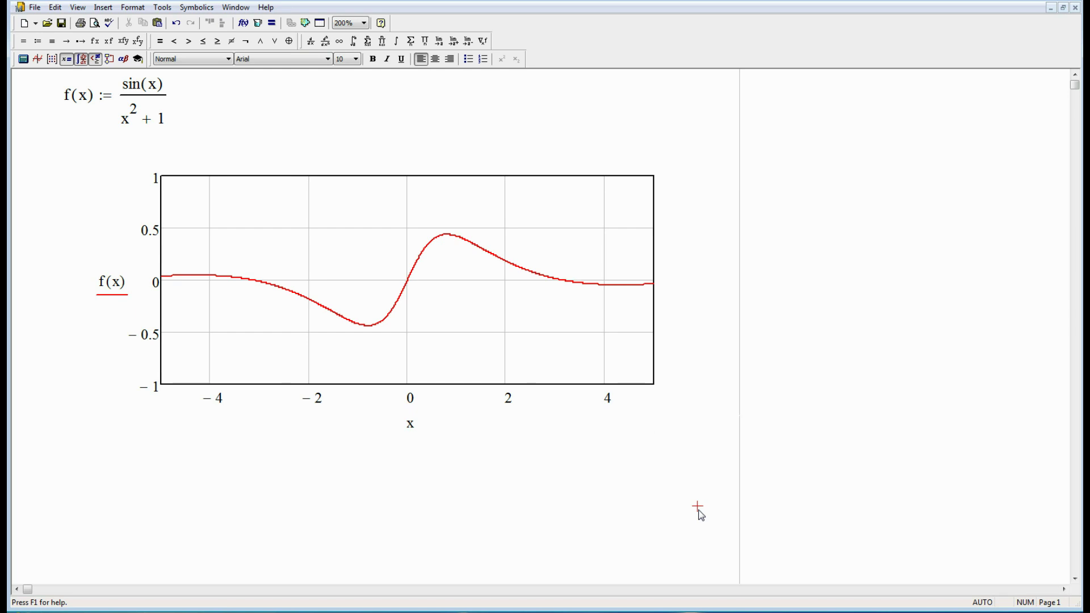
# - Move the plot slightly down and make it a bit narrower
pyautogui.moveTo(748, 348); pyautogui.dragTo(559, 321)
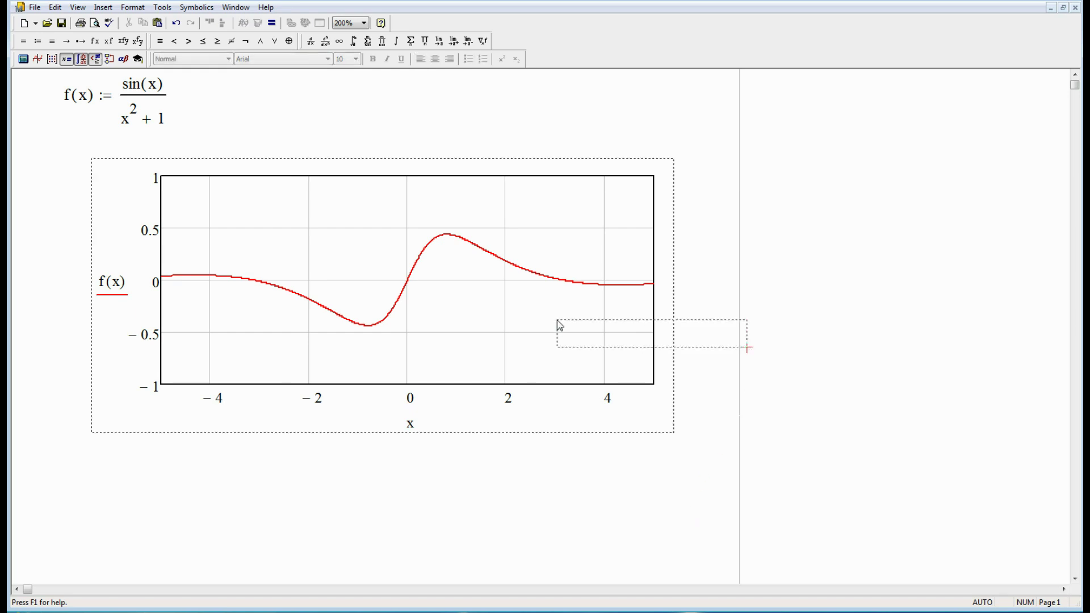
pyautogui.moveTo(515, 291)
pyautogui.mouseDown()
pyautogui.moveTo(477, 397)
pyautogui.moveTo(642, 298)
pyautogui.moveTo(793, 311)
pyautogui.moveTo(505, 302)
pyautogui.mouseUp()
pyautogui.click(688, 328)
pyautogui.click(652, 321)
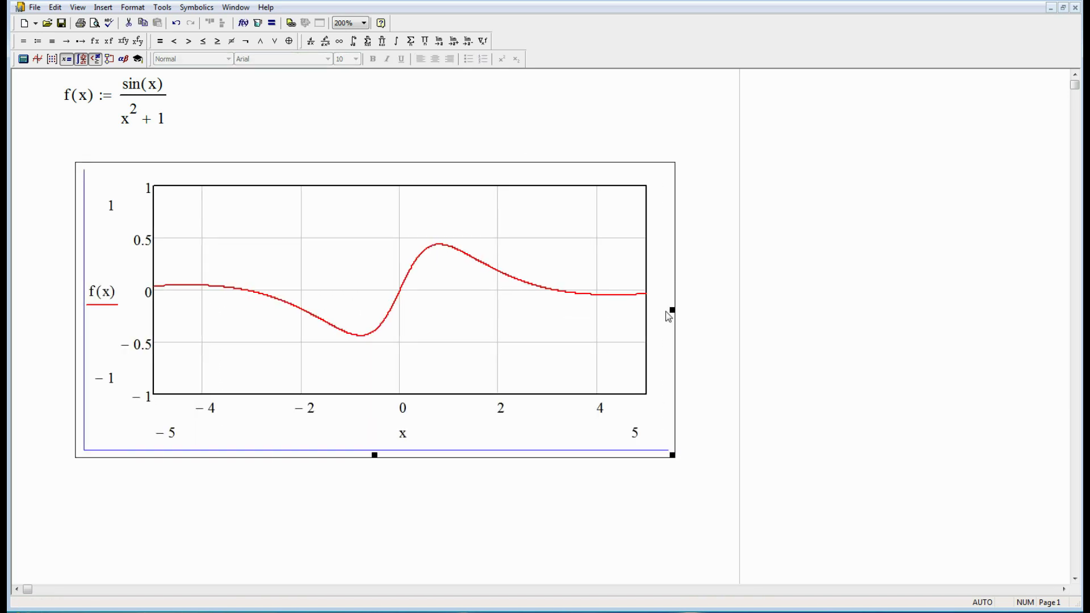
pyautogui.moveTo(672, 309)
pyautogui.mouseDown()
pyautogui.moveTo(421, 309)
pyautogui.moveTo(662, 311)
pyautogui.mouseUp()
pyautogui.click(588, 497)
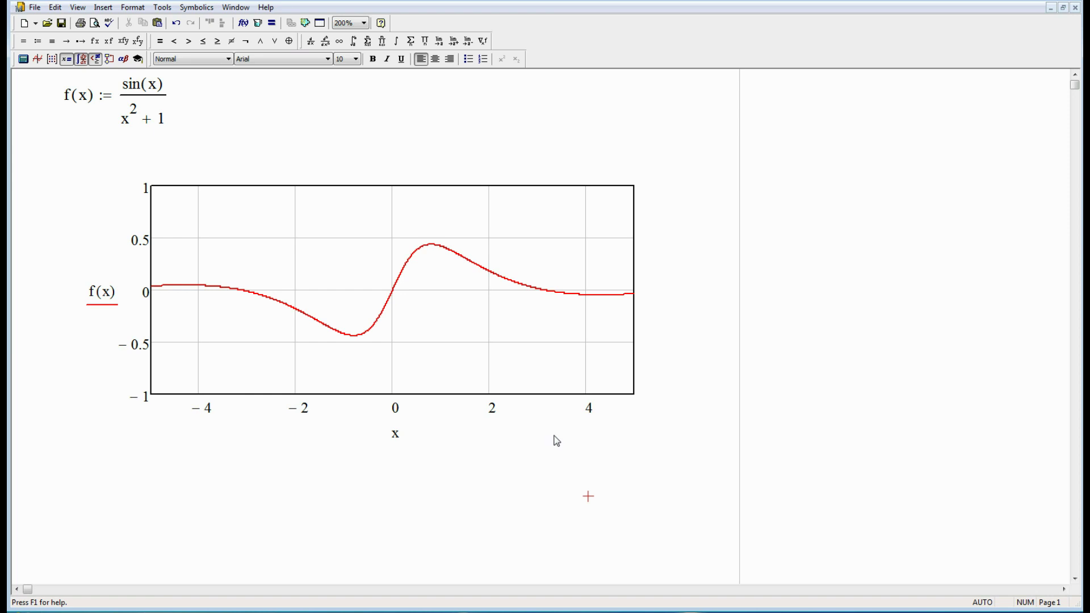
# - Enable the secondary Y axis in the plot's formatting dialog
pyautogui.doubleClick(455, 313)
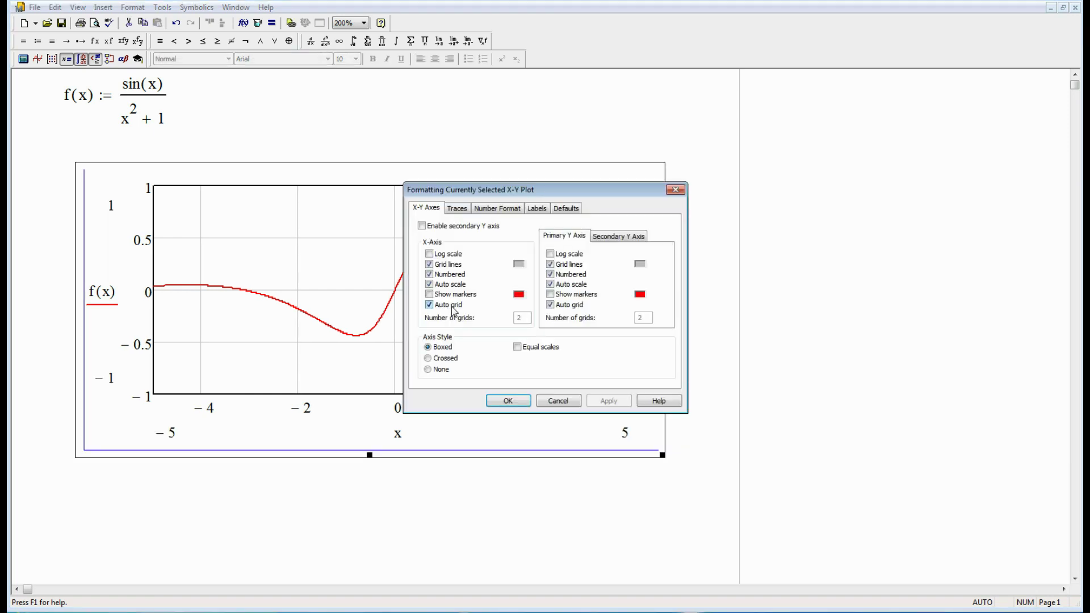
pyautogui.click(421, 226)
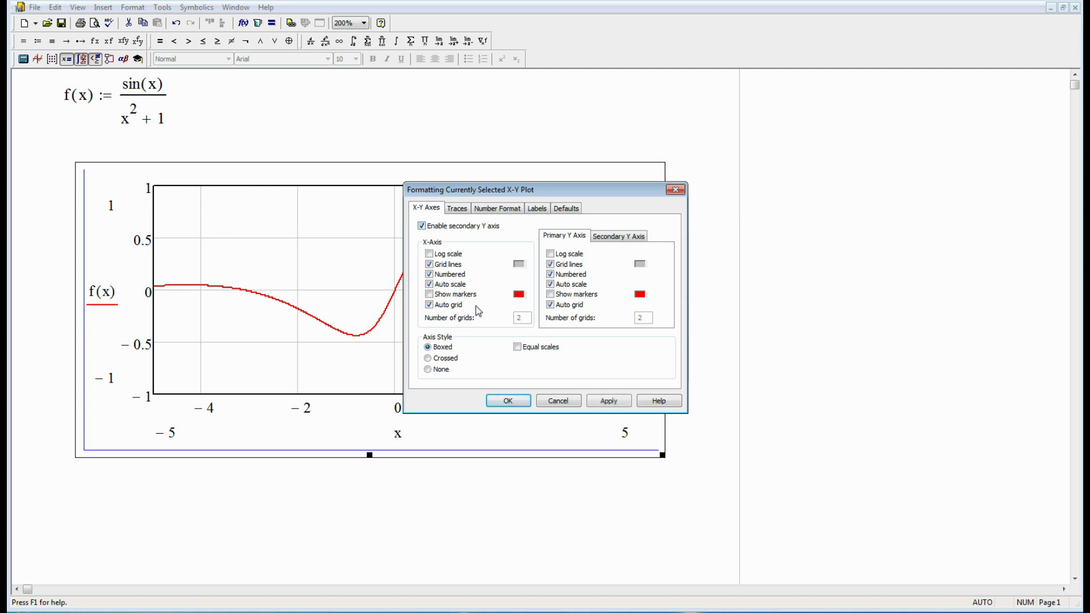
pyautogui.click(499, 402)
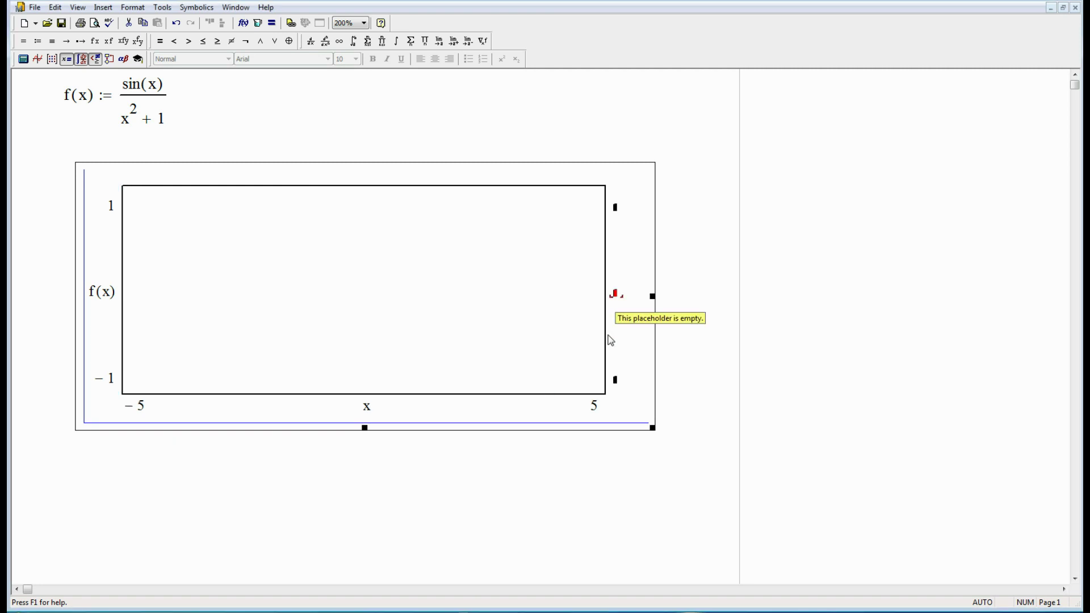
# - Enter d/dx f(x) in the secondary-axis placeholder using the derivative operator
pyautogui.click(619, 297)
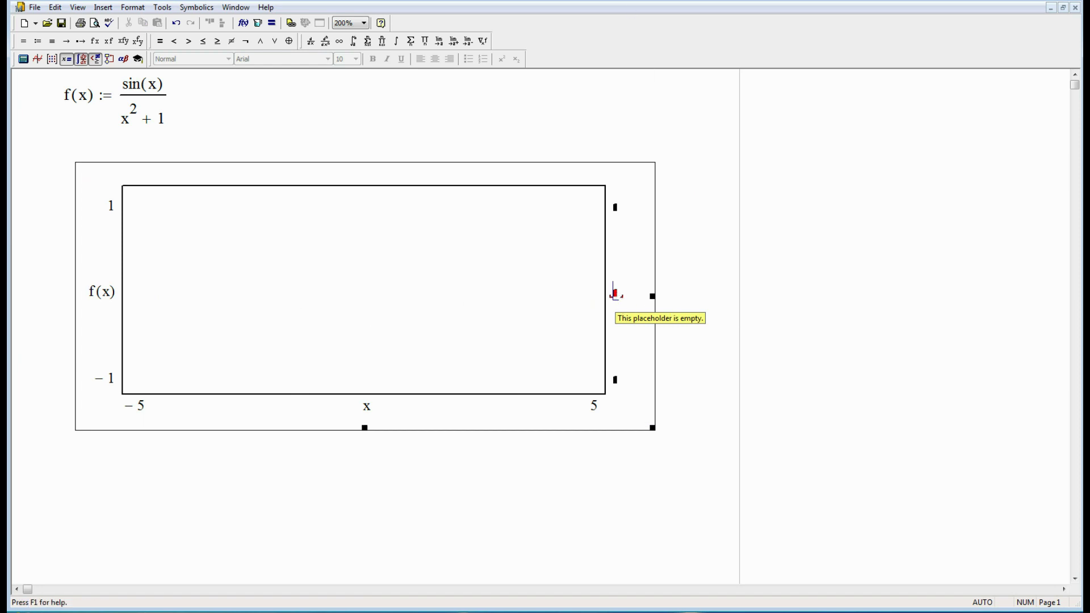
pyautogui.click(311, 41)
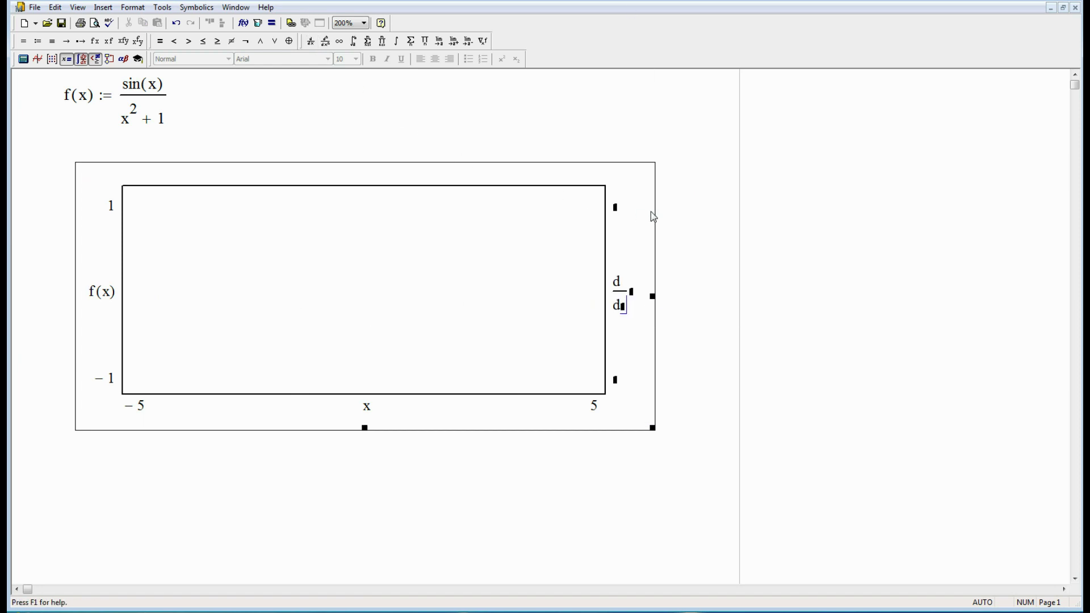
pyautogui.write('x')
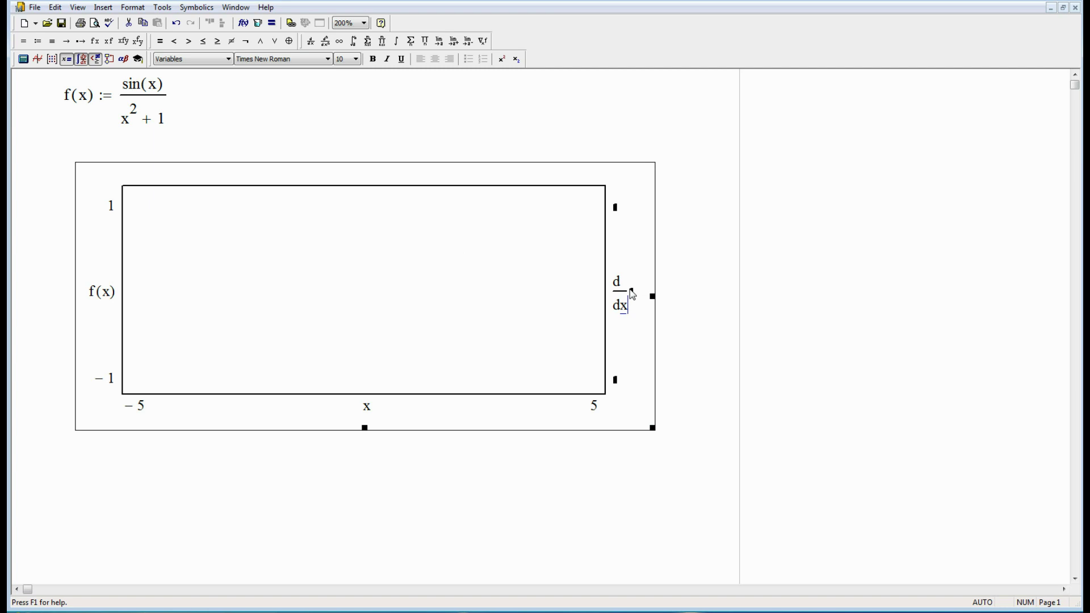
pyautogui.press('Tab')
pyautogui.write('f(x)')
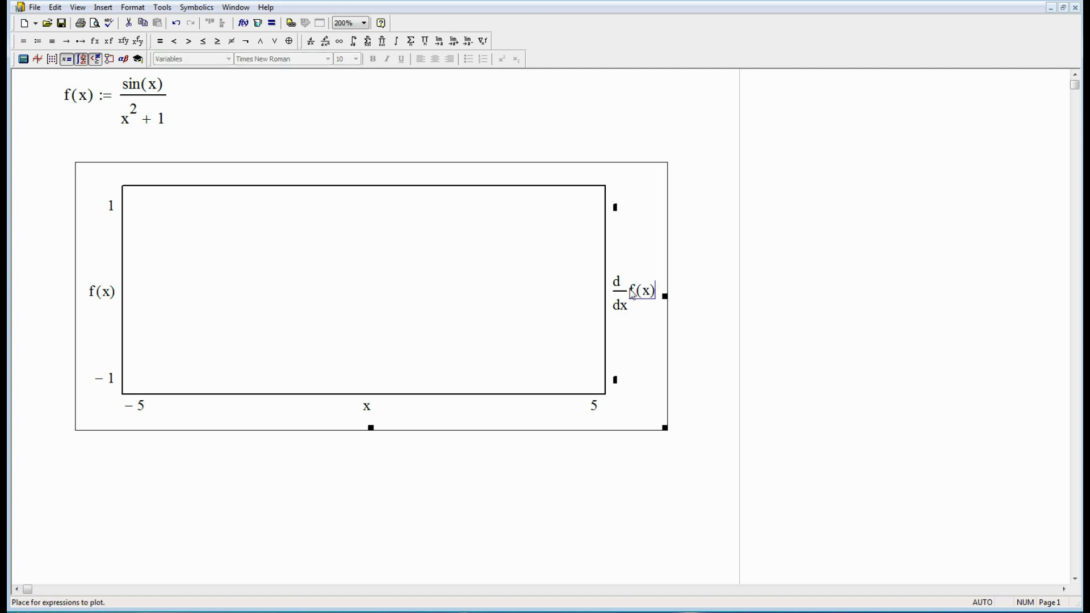
pyautogui.click(795, 259)
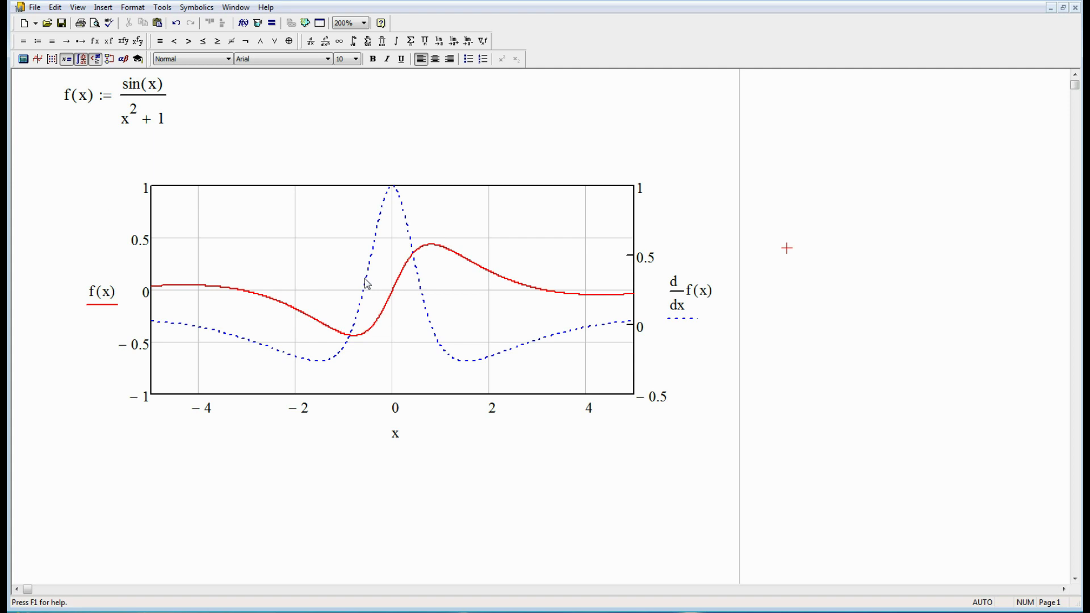
# - Set trace 2's line style to solid on the Traces tab
pyautogui.doubleClick(346, 275)
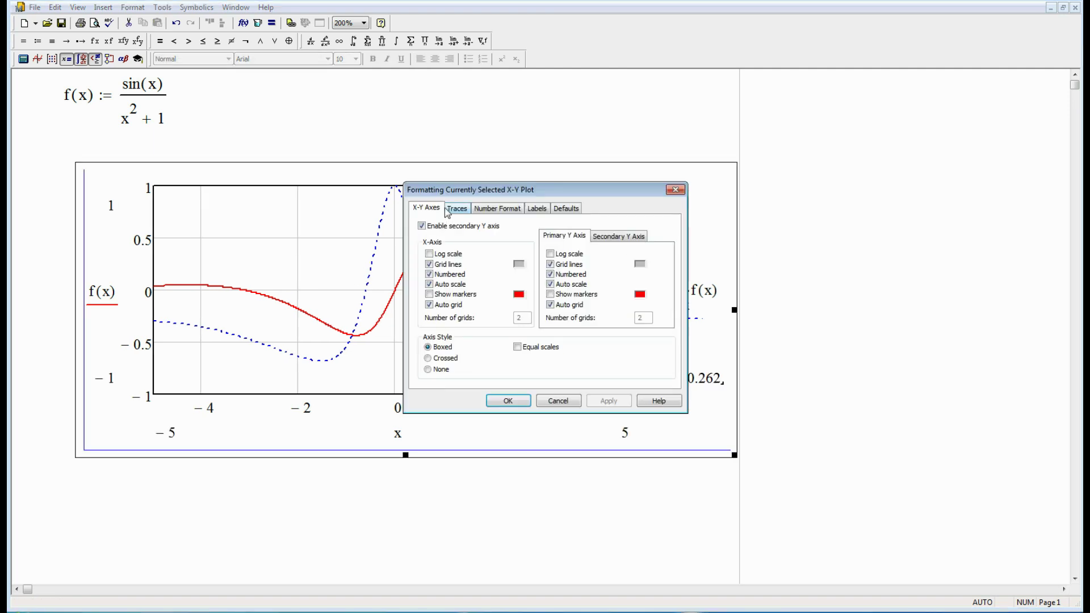
pyautogui.click(456, 209)
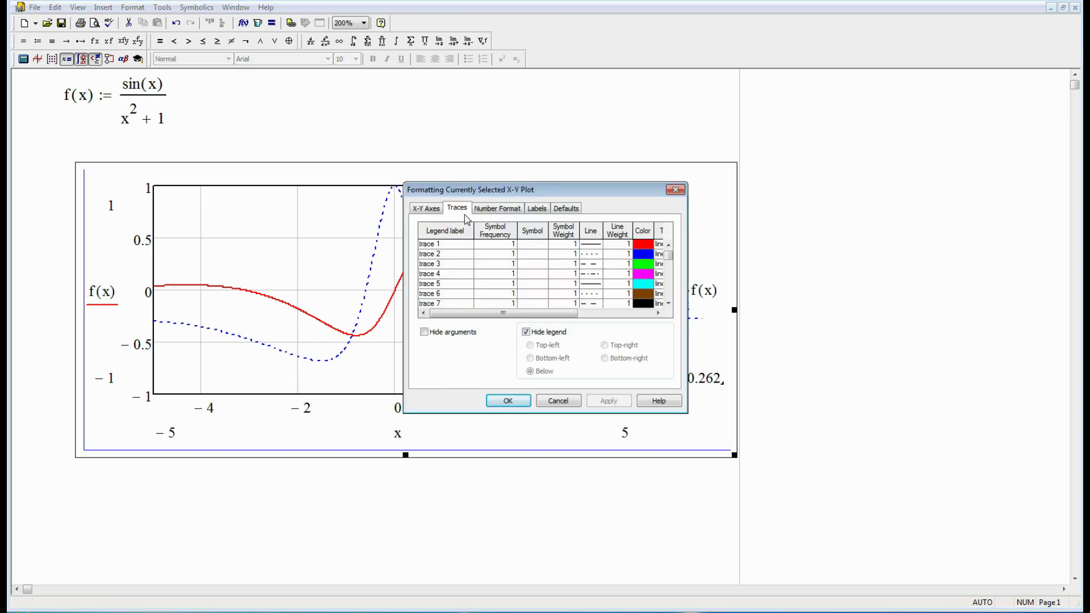
pyautogui.click(592, 255)
pyautogui.click(598, 255)
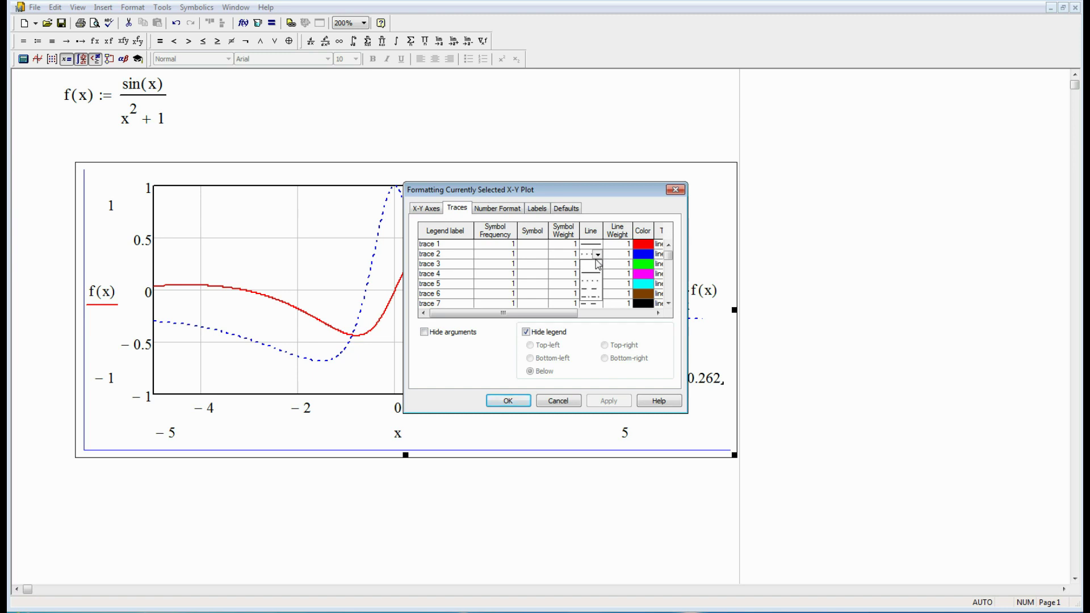
pyautogui.click(594, 273)
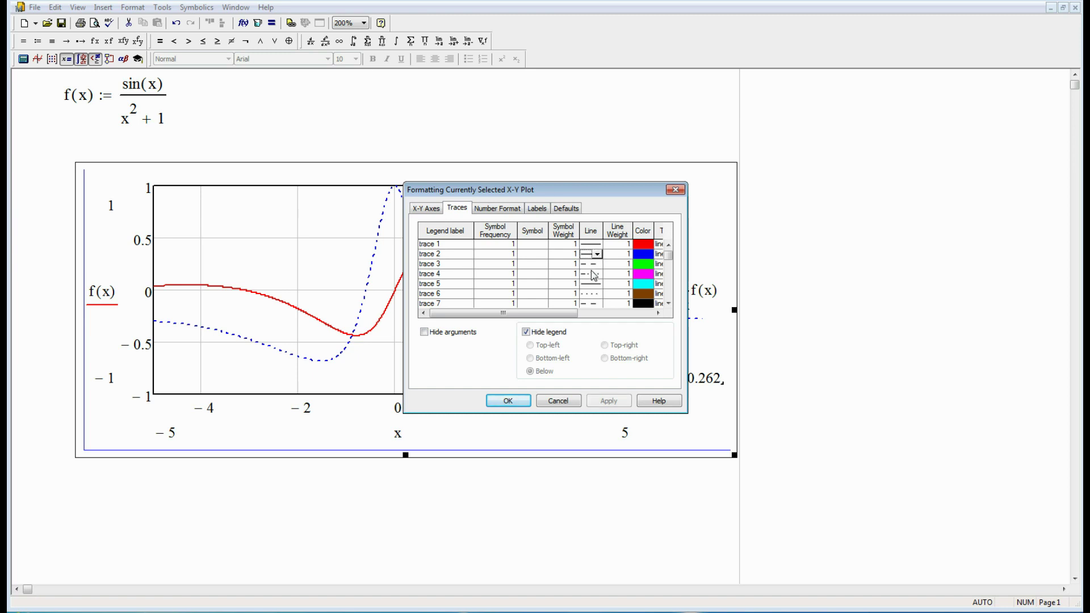
pyautogui.click(510, 401)
pyautogui.click(499, 510)
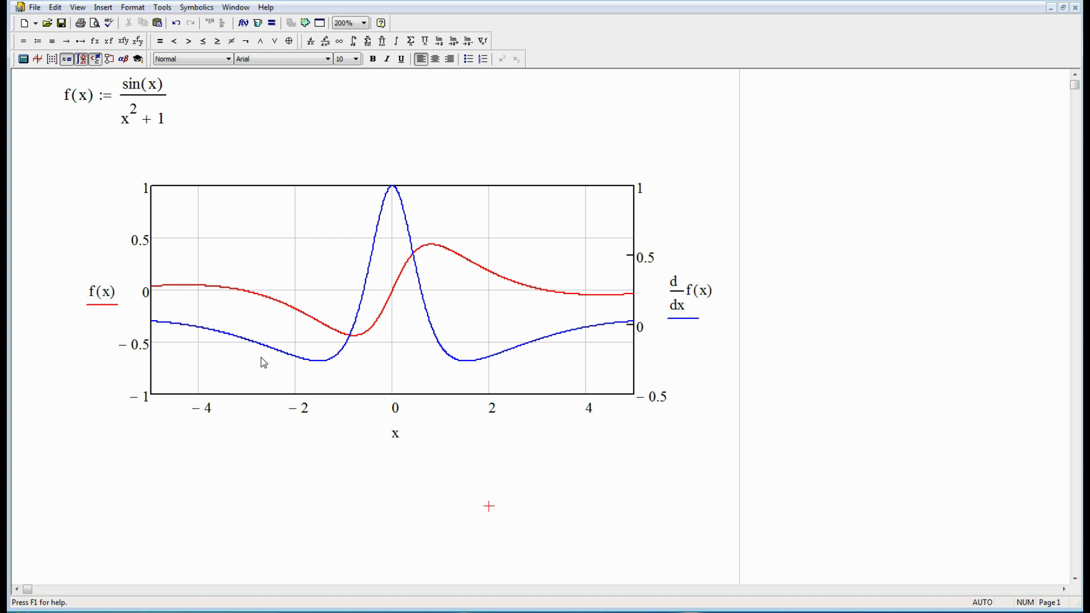
# - Change the right y-axis lower limit from -0.262 to -1
pyautogui.click(616, 221)
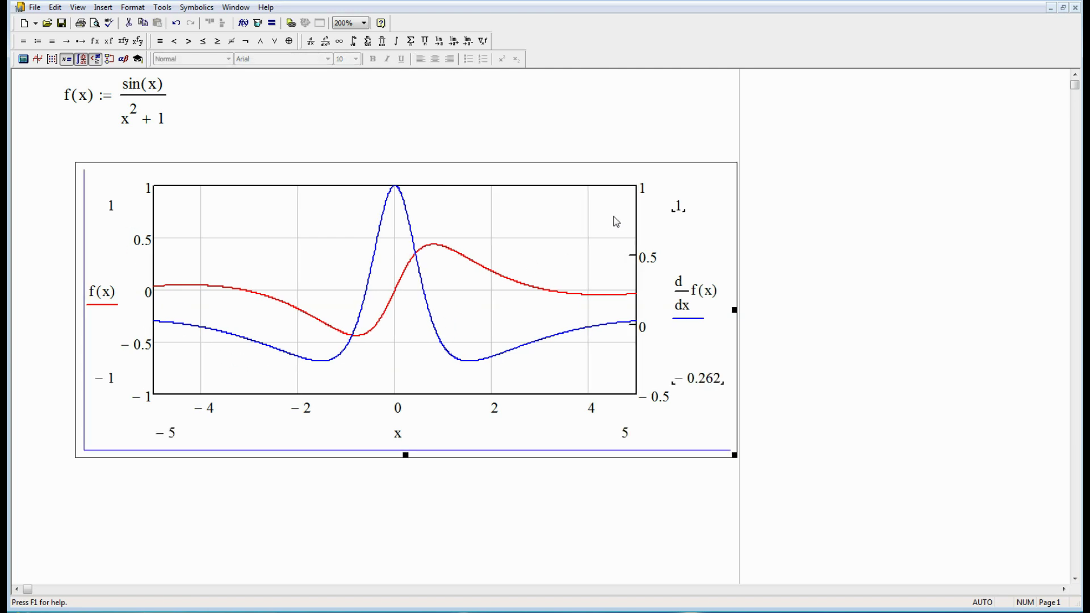
pyautogui.click(722, 382)
pyautogui.press('BackSpace')
pyautogui.press('BackSpace')
pyautogui.press('BackSpace')
pyautogui.press('BackSpace')
pyautogui.press('BackSpace')
pyautogui.press('BackSpace')
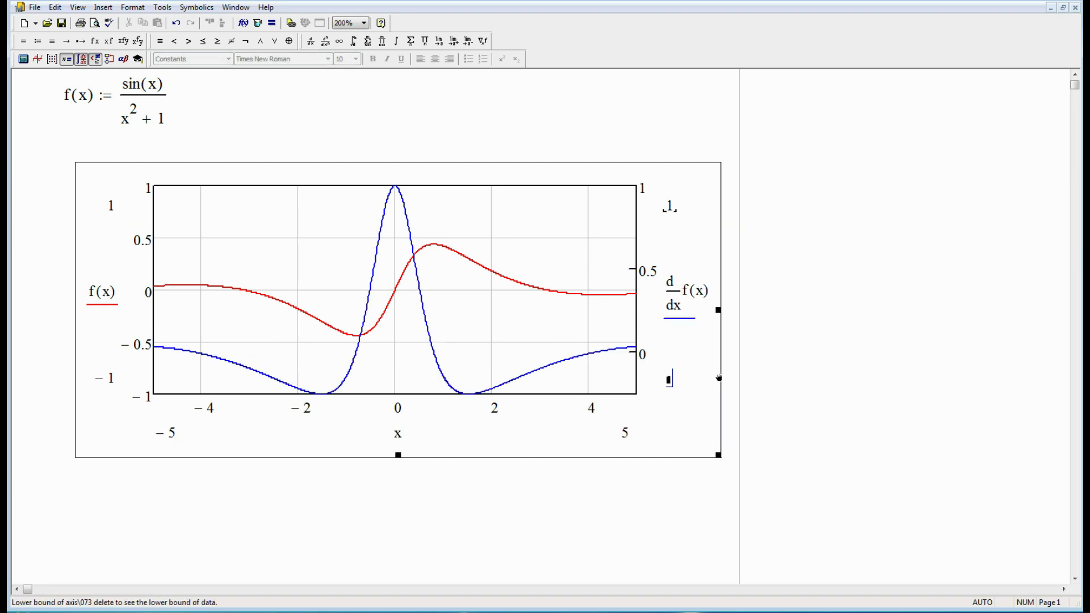
pyautogui.write('-1')
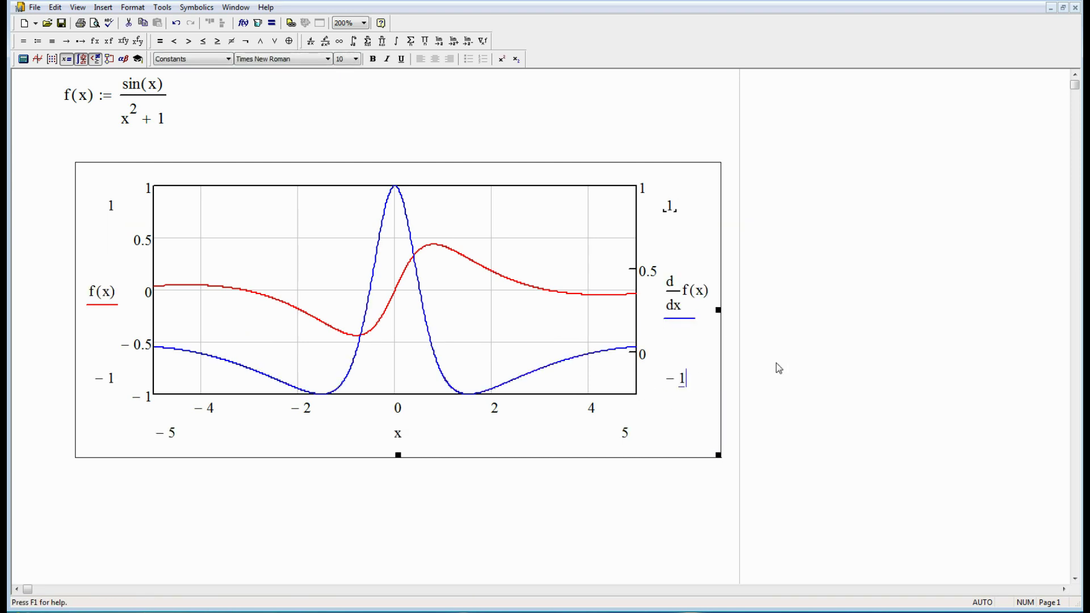
pyautogui.click(777, 364)
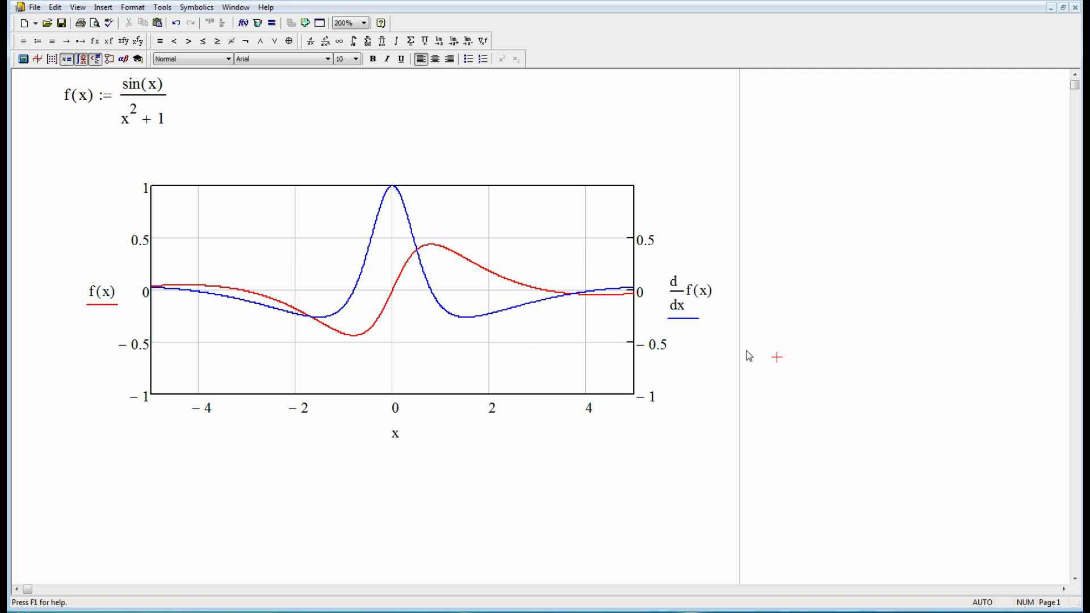
# - Set the right y-axis limits to -0.5 at the bottom and 1.5 at the top
pyautogui.click(665, 407)
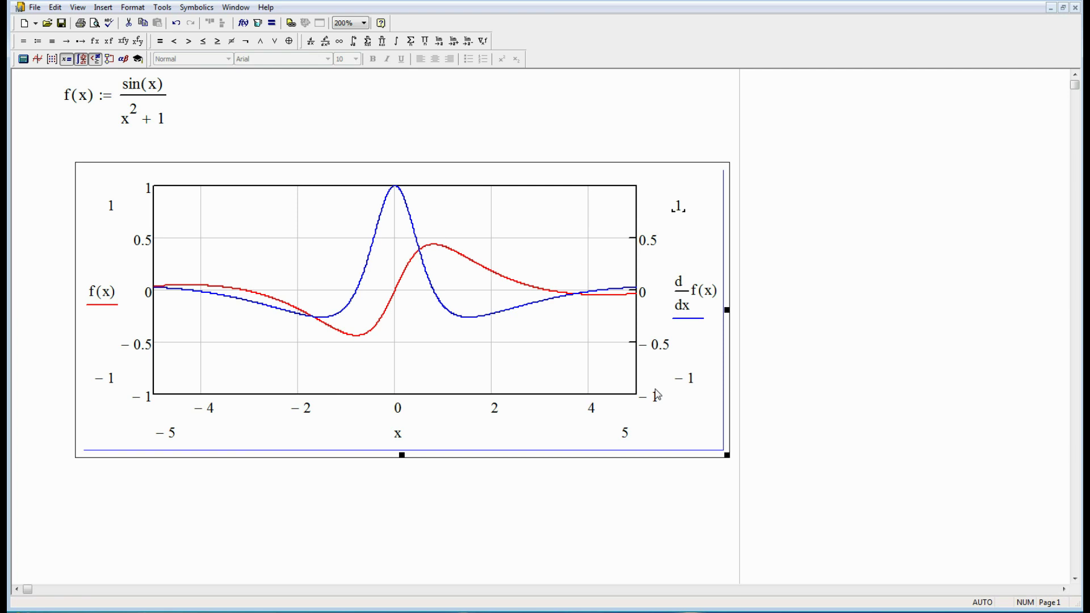
pyautogui.click(692, 384)
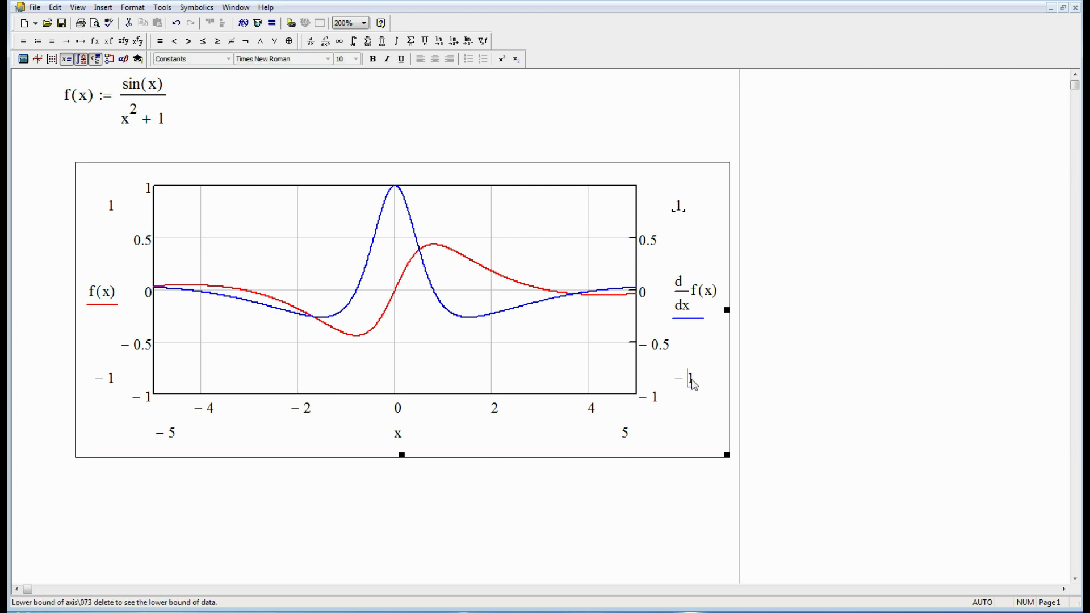
pyautogui.press('BackSpace')
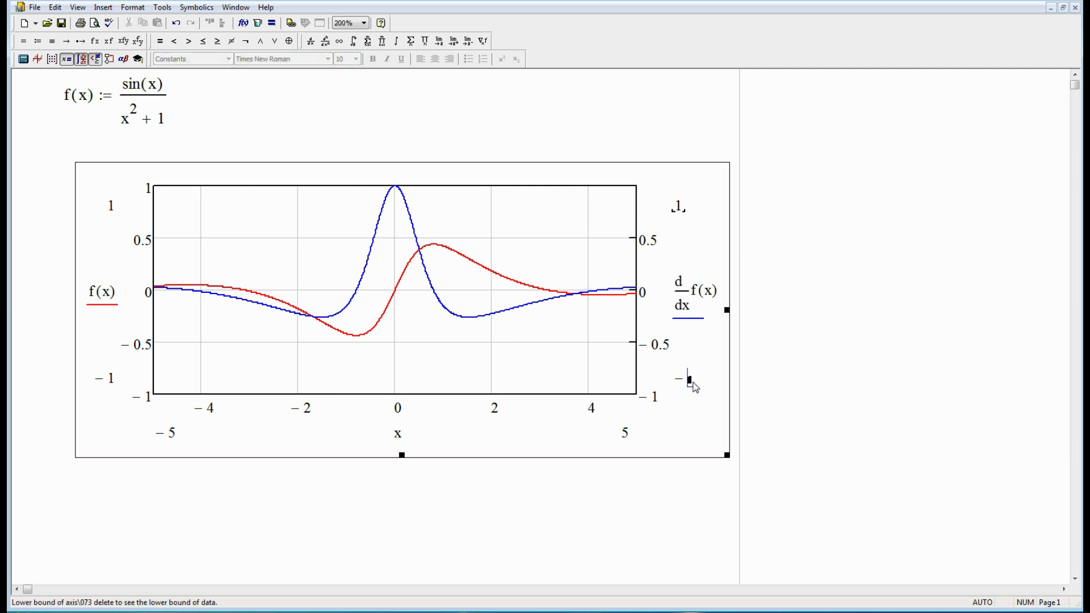
pyautogui.write('0.5')
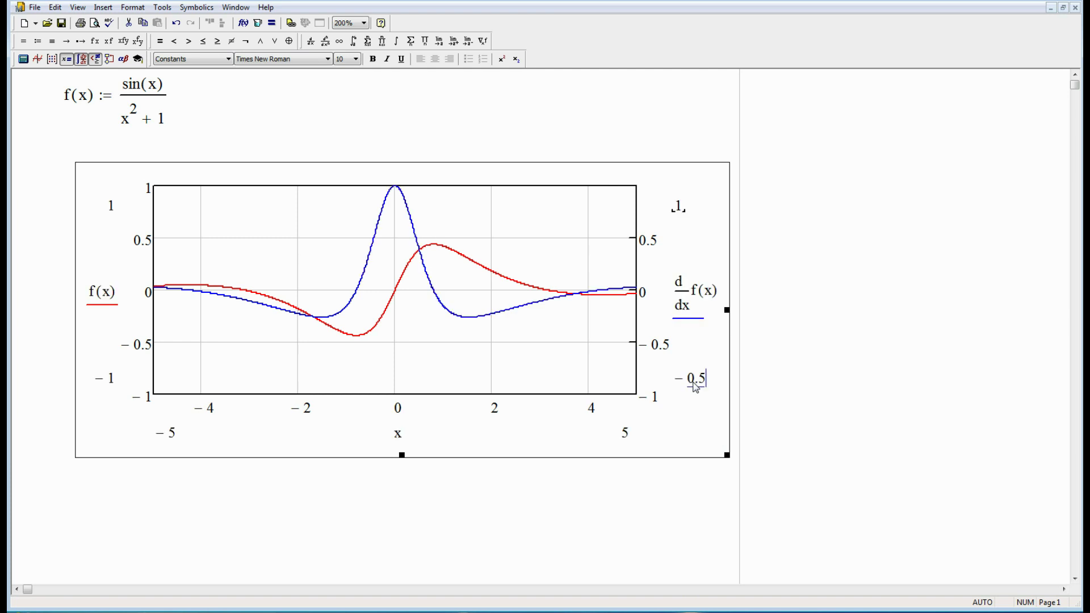
pyautogui.doubleClick(681, 210)
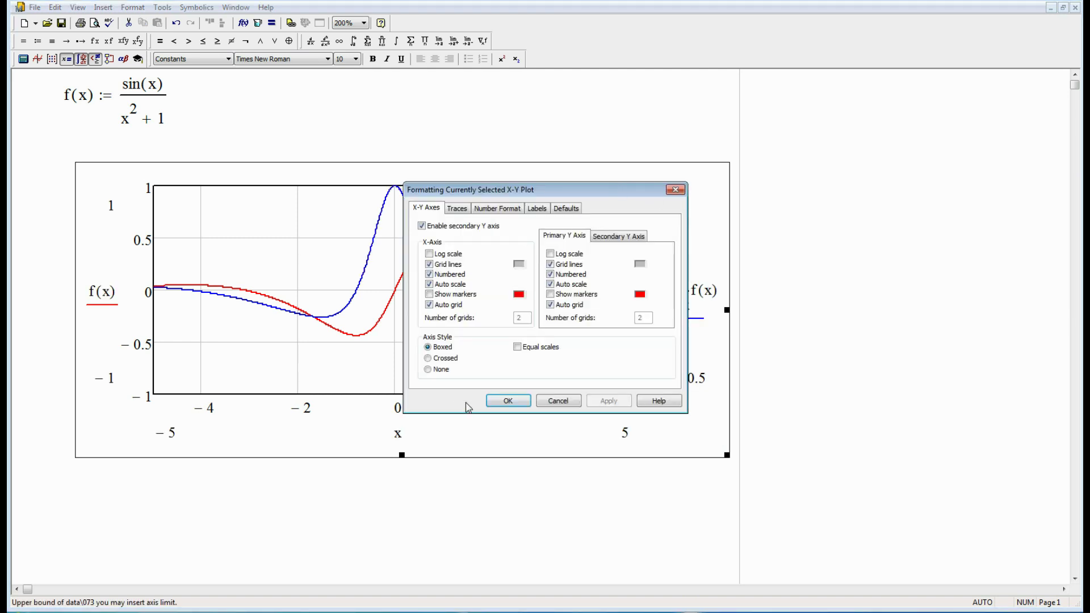
pyautogui.click(552, 399)
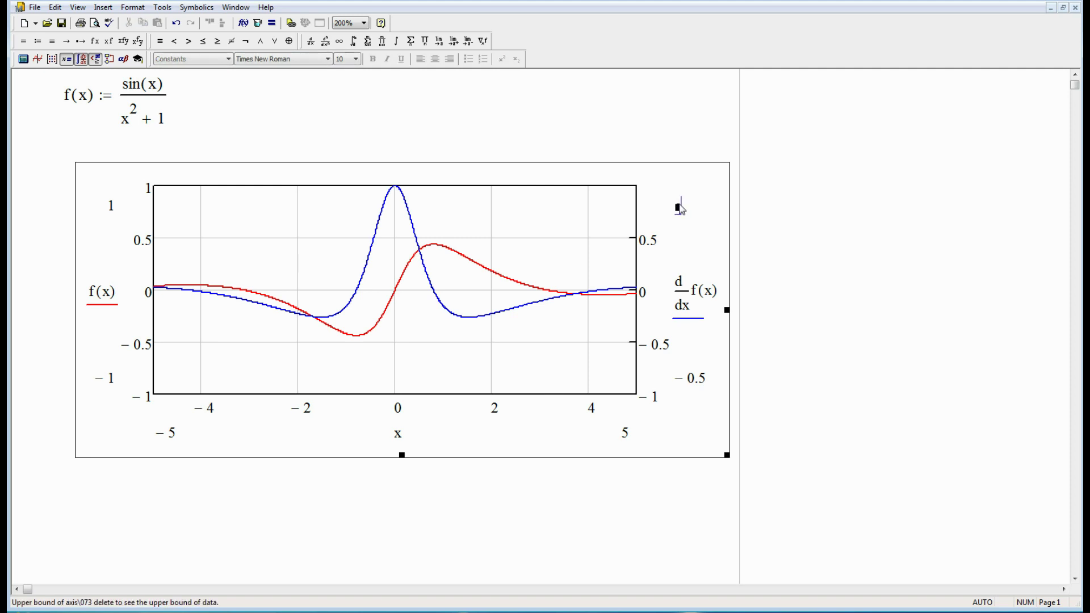
pyautogui.write('.5')
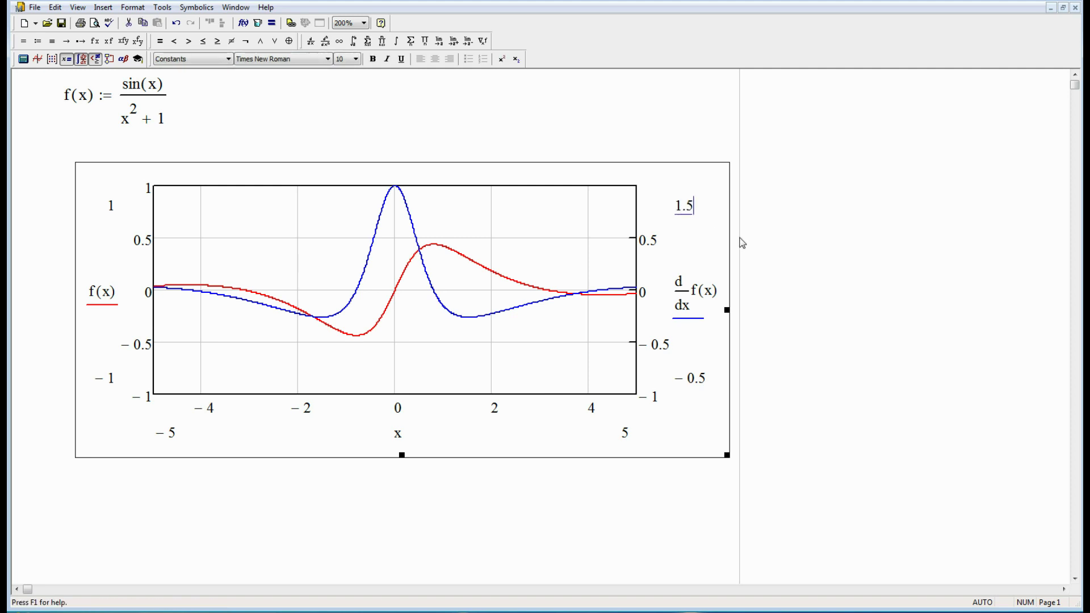
pyautogui.click(858, 303)
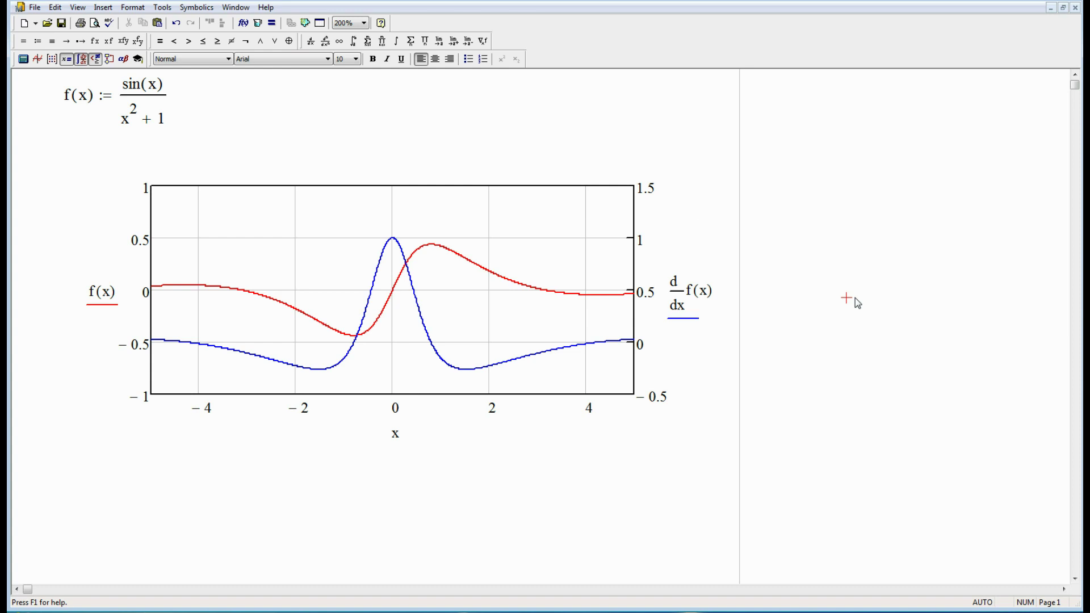
# - Rename trace 1 to 'Function' and trace 2 to 'Derivative' on the Traces tab
pyautogui.doubleClick(562, 231)
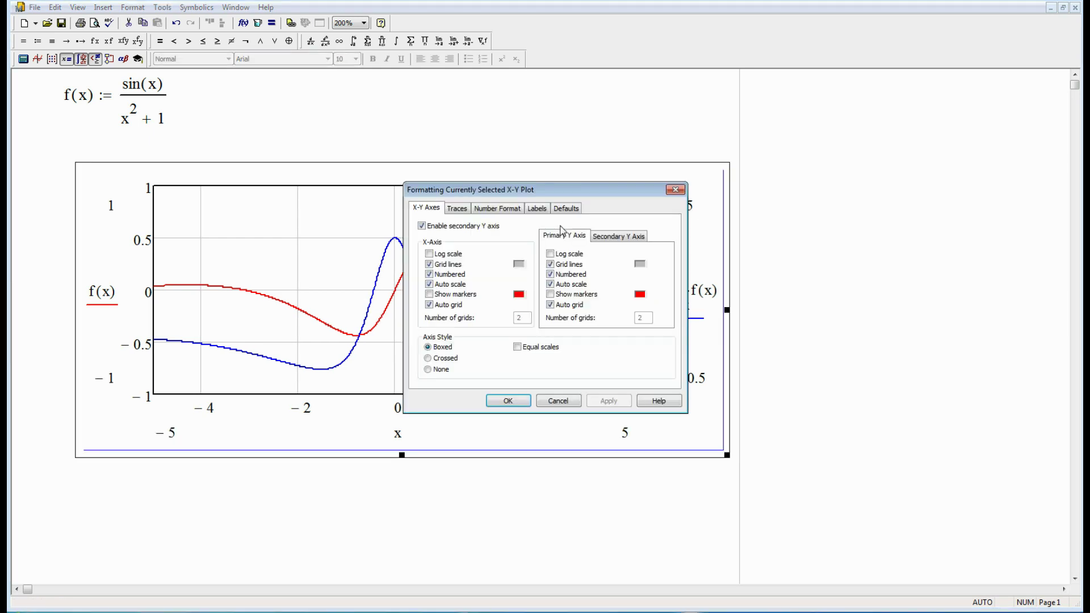
pyautogui.click(456, 210)
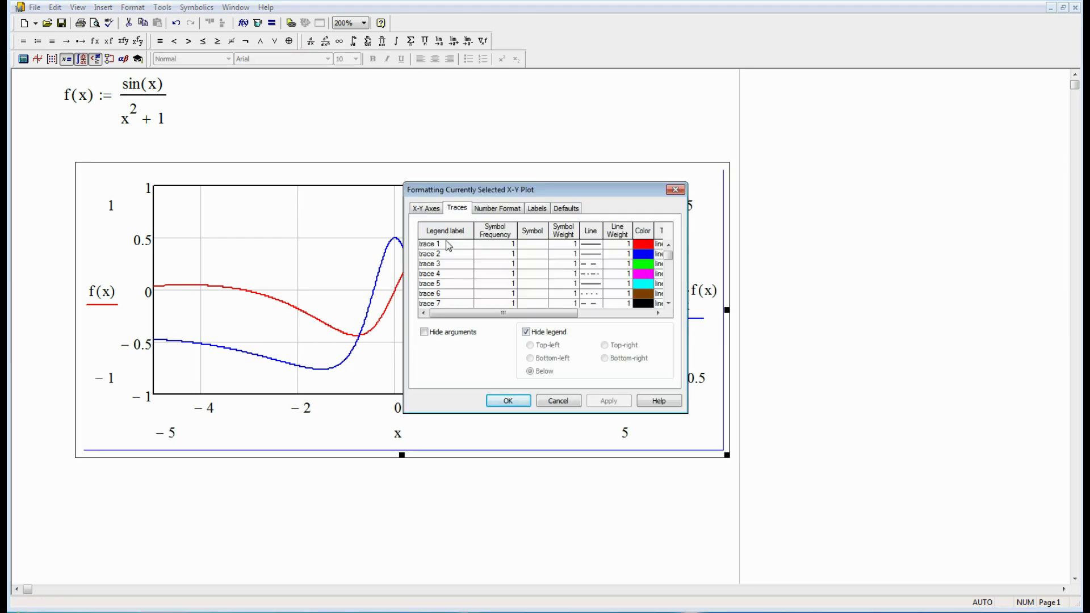
pyautogui.click(448, 245)
pyautogui.write('Function')
pyautogui.press('Return')
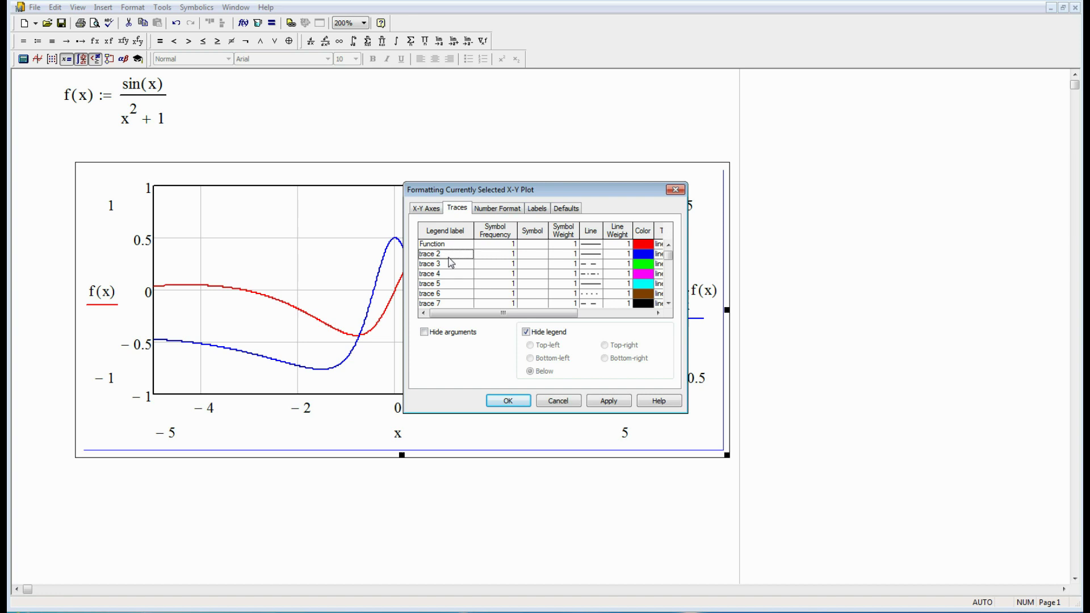
pyautogui.write('Der')
pyautogui.write('ivas')
# - Show the legend at the top-left of the plot and accept the changes
pyautogui.click(525, 334)
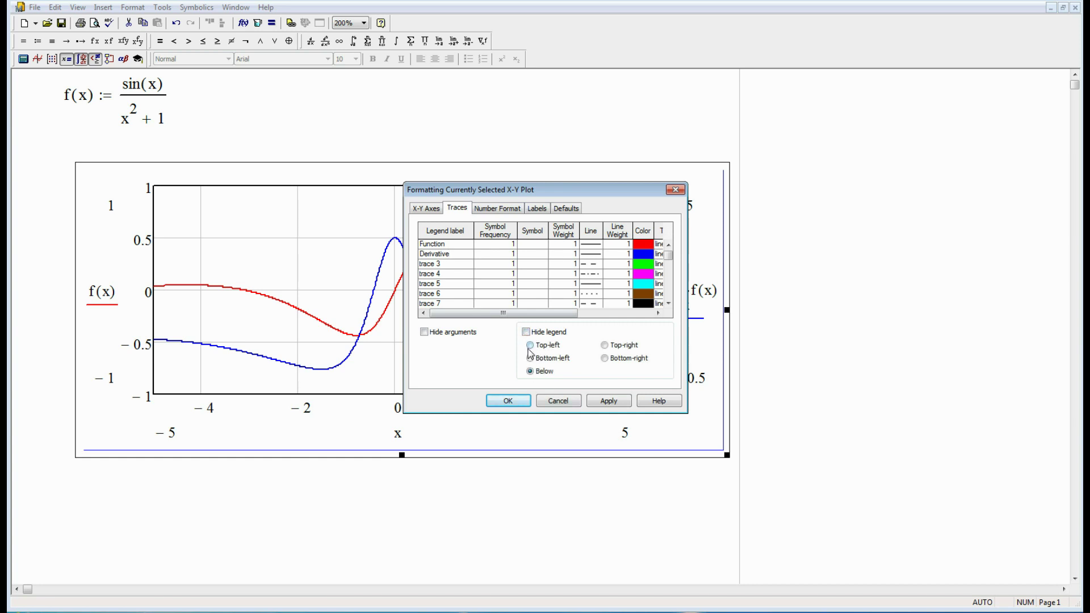
pyautogui.click(531, 345)
pyautogui.moveTo(601, 194); pyautogui.dragTo(937, 189)
pyautogui.click(944, 396)
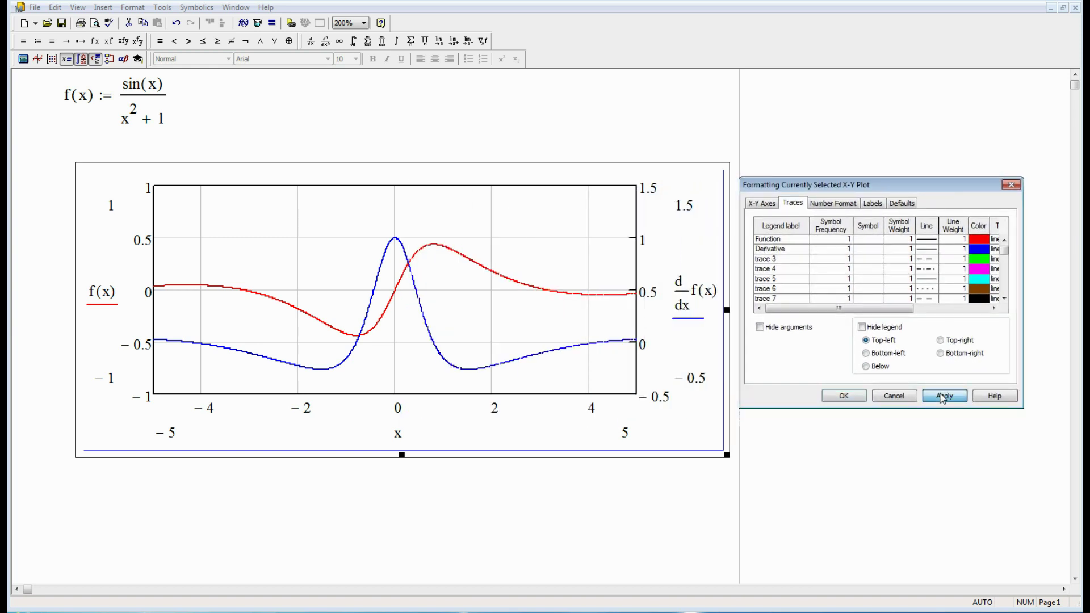
pyautogui.click(832, 400)
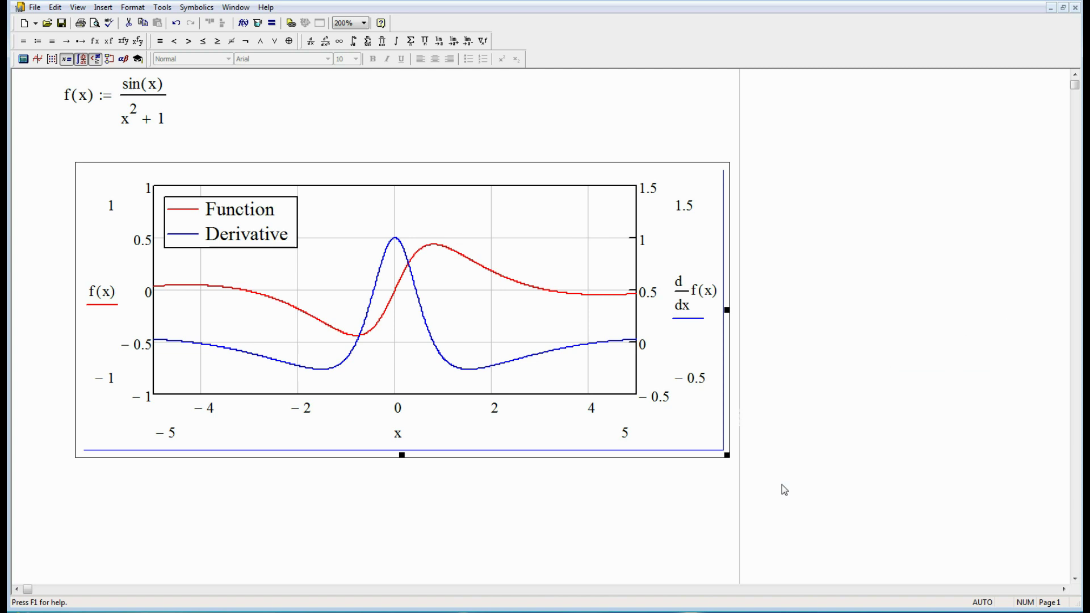
pyautogui.click(468, 529)
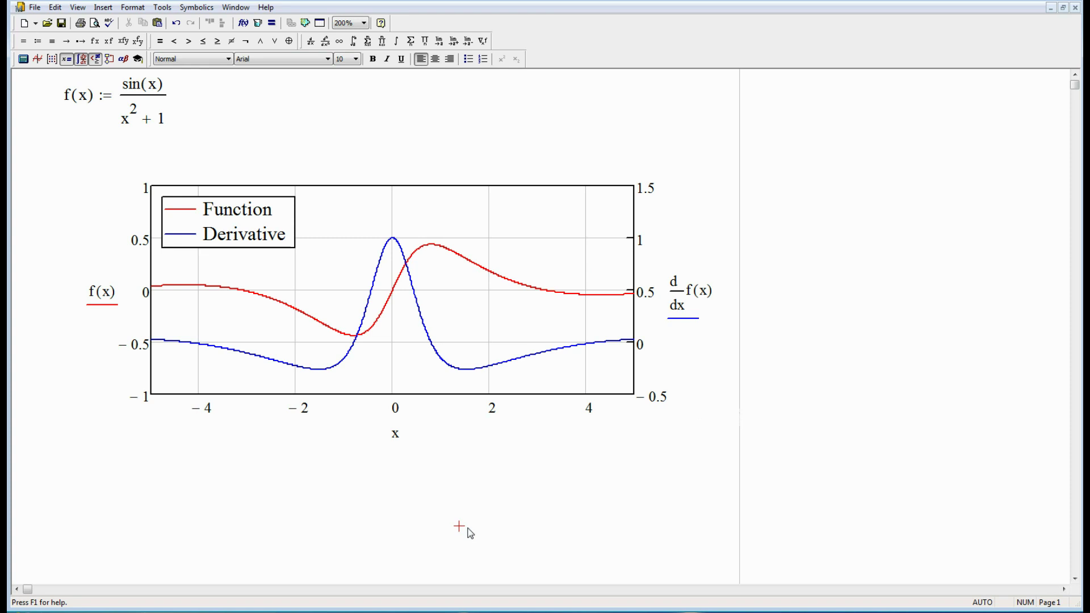
# - Delete the old f(x) definition and plot, then type f(x,y) := sin(x) + sin(y)
pyautogui.moveTo(42, 99); pyautogui.dragTo(80, 170)
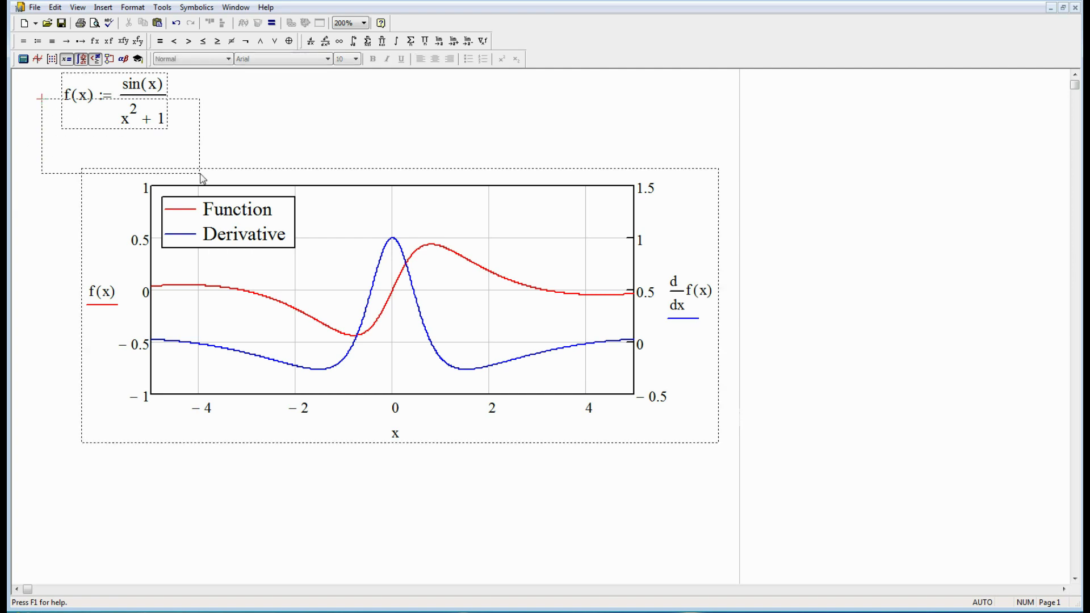
pyautogui.press('Delete')
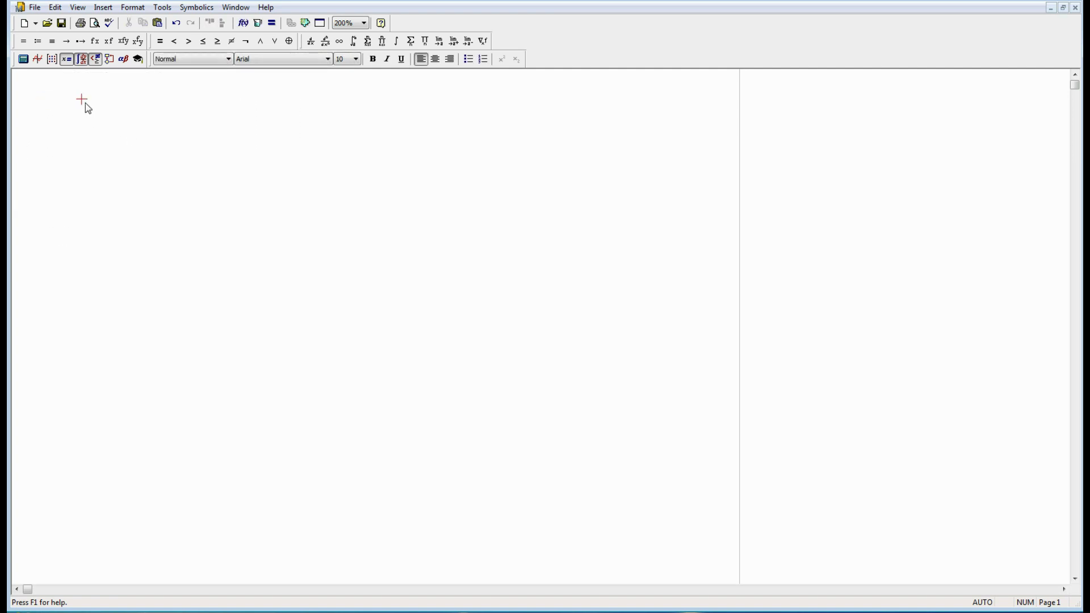
pyautogui.write('f(x,y')
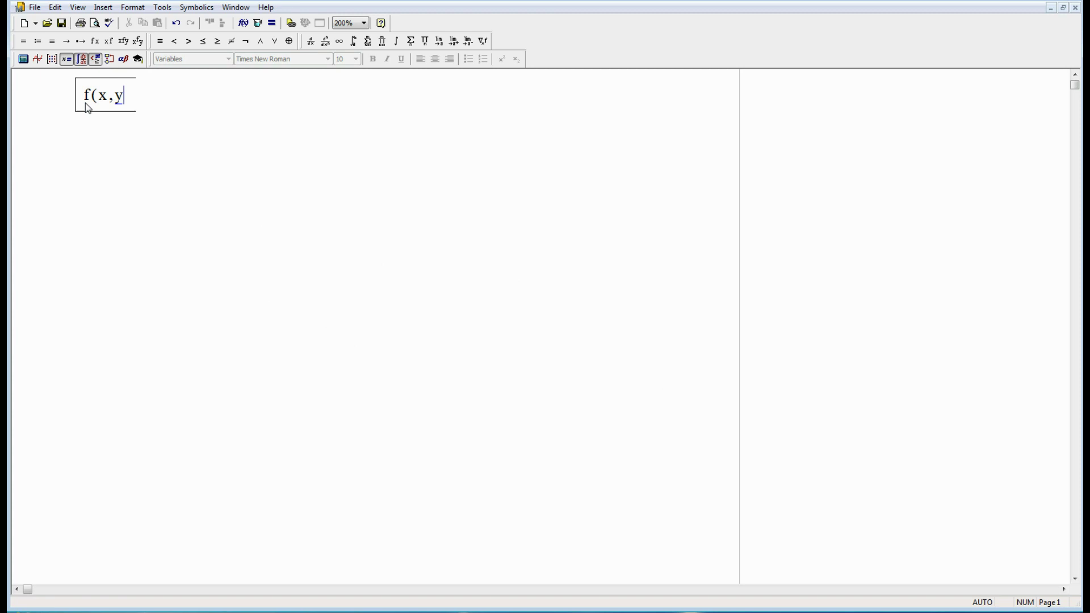
pyautogui.write(') := sin(x) + sin')
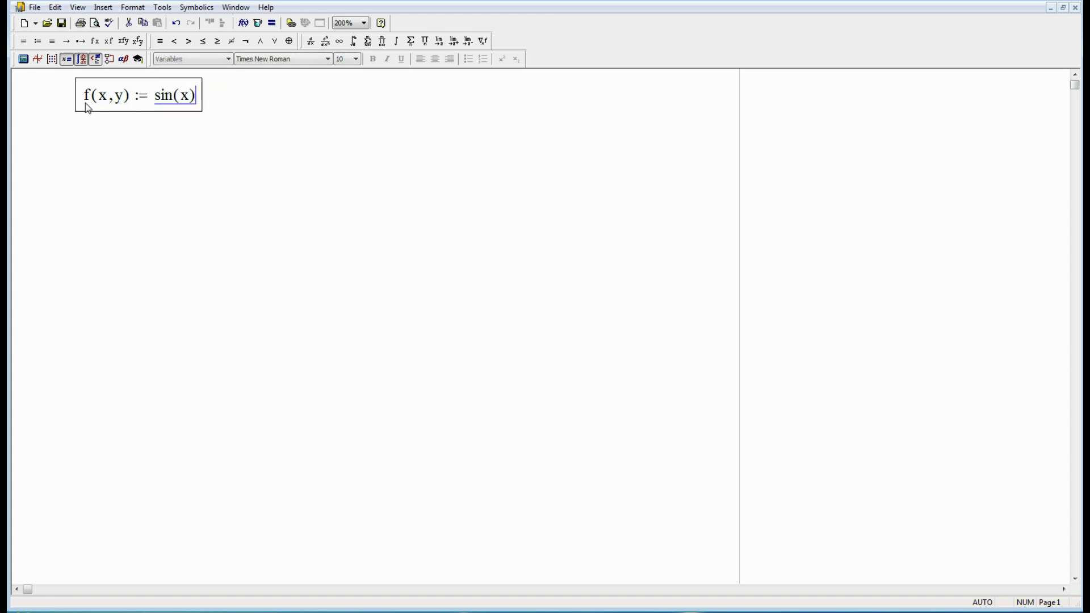
pyautogui.write('(y)')
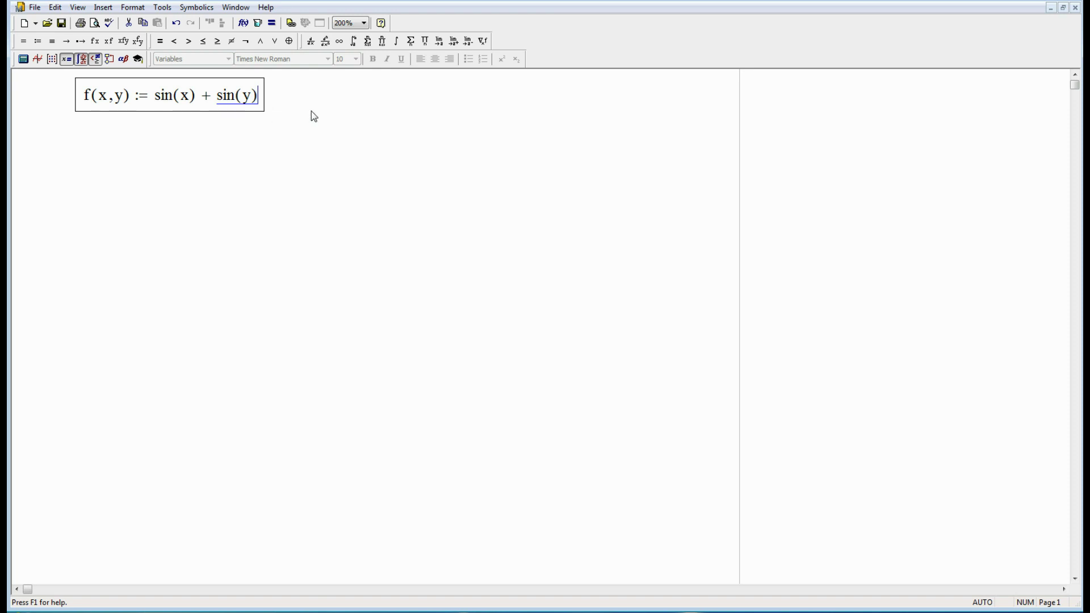
# - Make the whole sum sin(x) + sin(y) the numerator of a fraction
pyautogui.write('/')
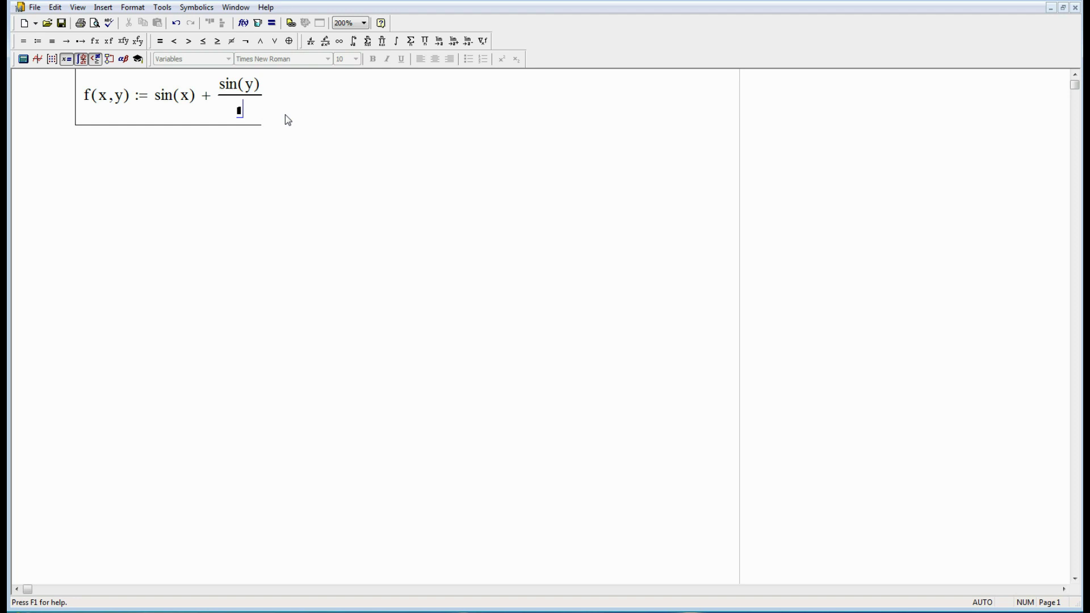
pyautogui.press('BackSpace')
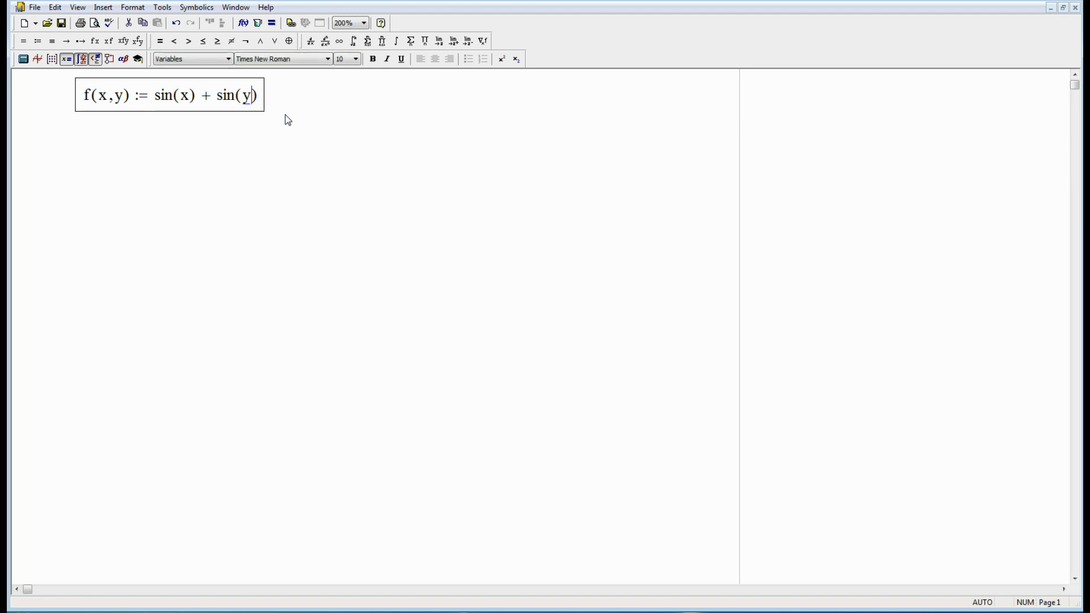
pyautogui.press('space')
pyautogui.press('space')
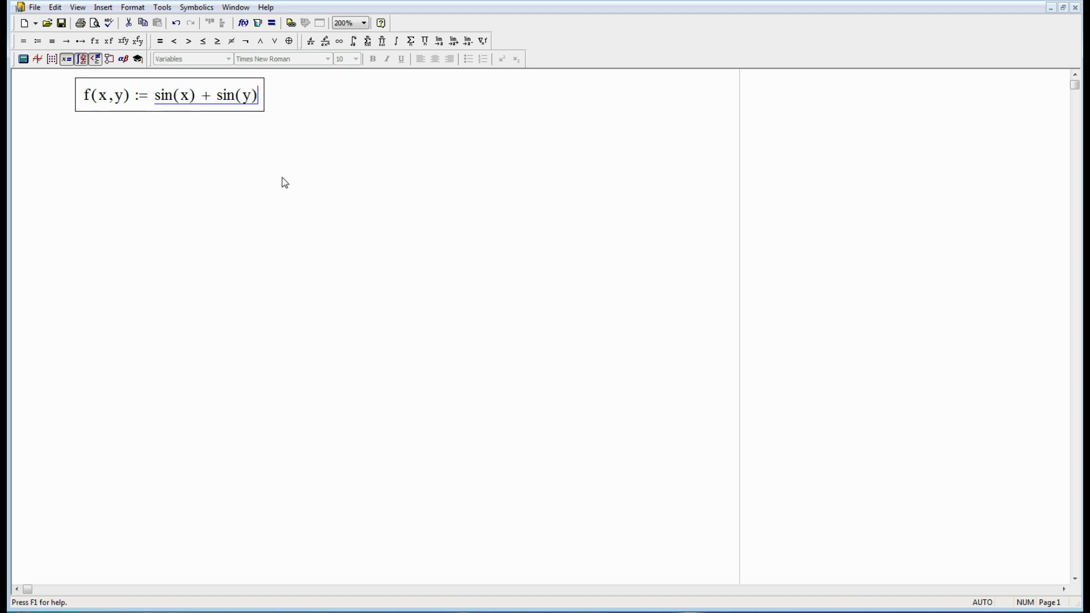
pyautogui.press('/')
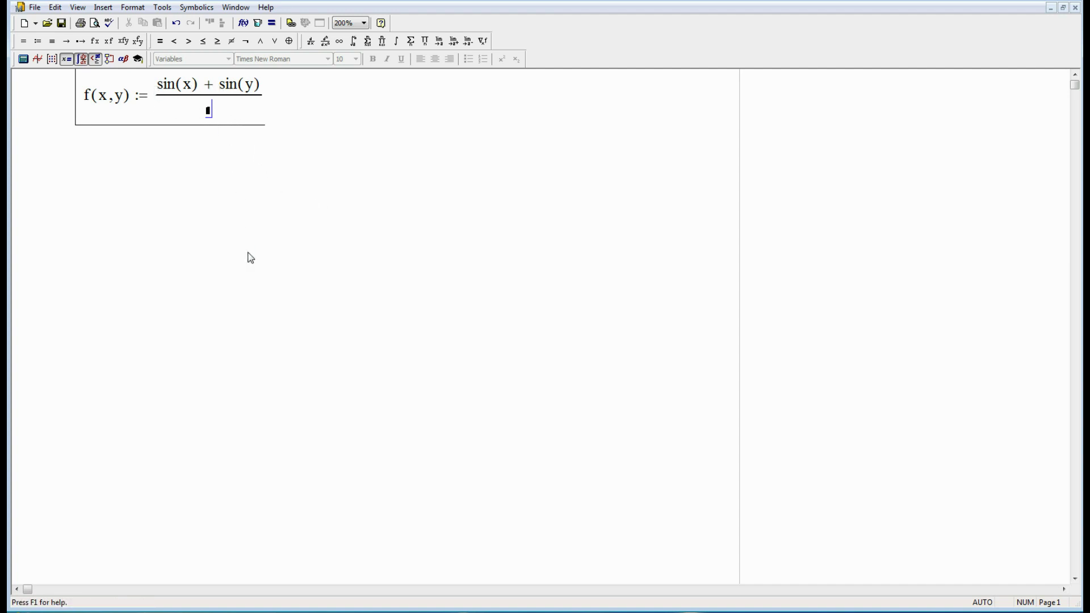
# - Fill the denominator with x² + y² + 1
pyautogui.write('x^2')
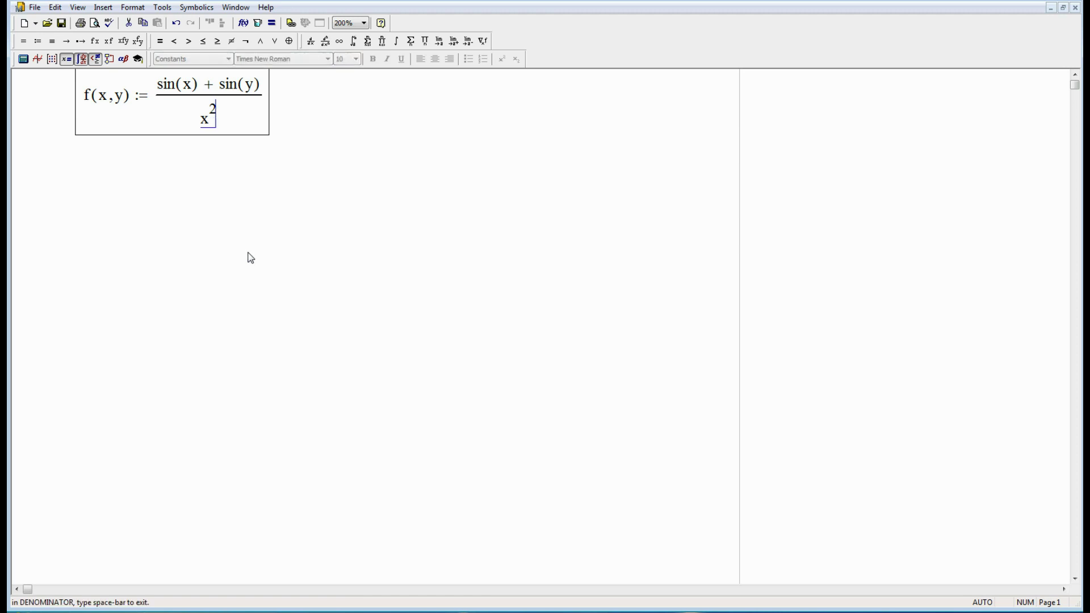
pyautogui.press('space')
pyautogui.write('+ y')
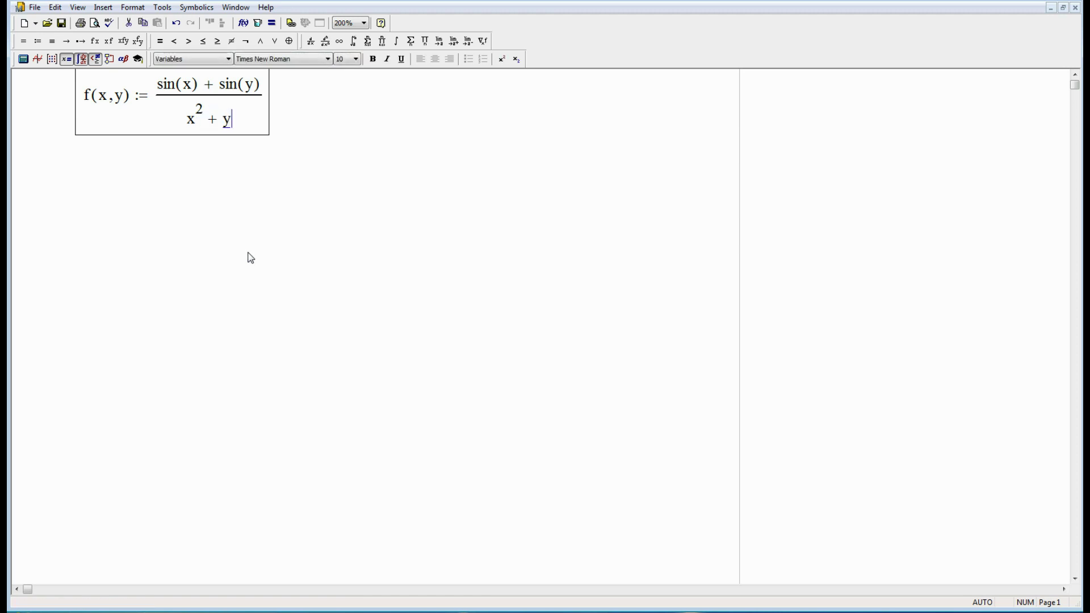
pyautogui.write('^')
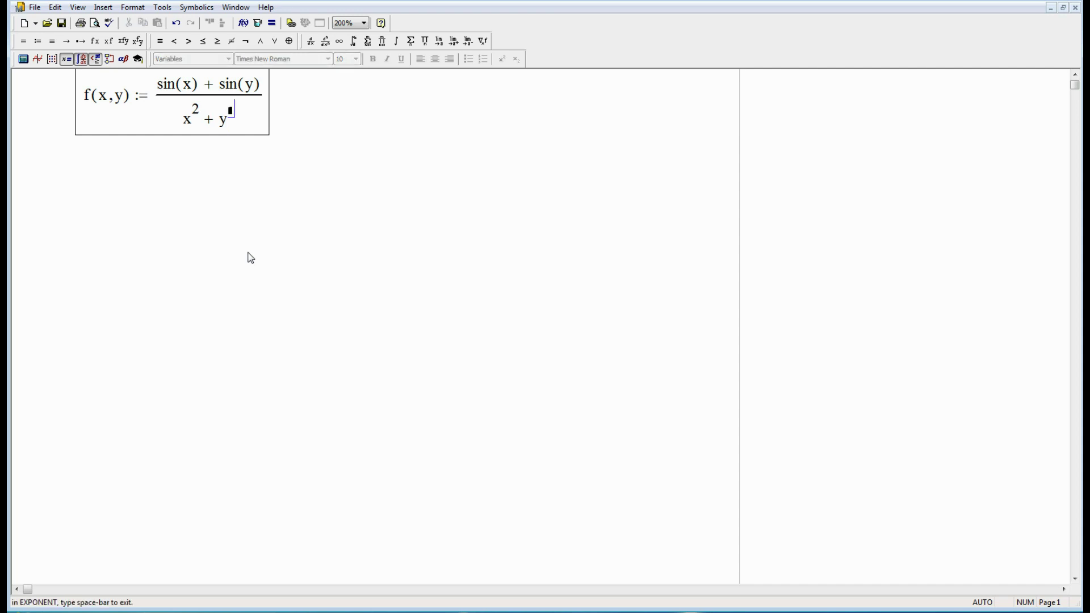
pyautogui.write('2')
pyautogui.press('space')
pyautogui.press('space')
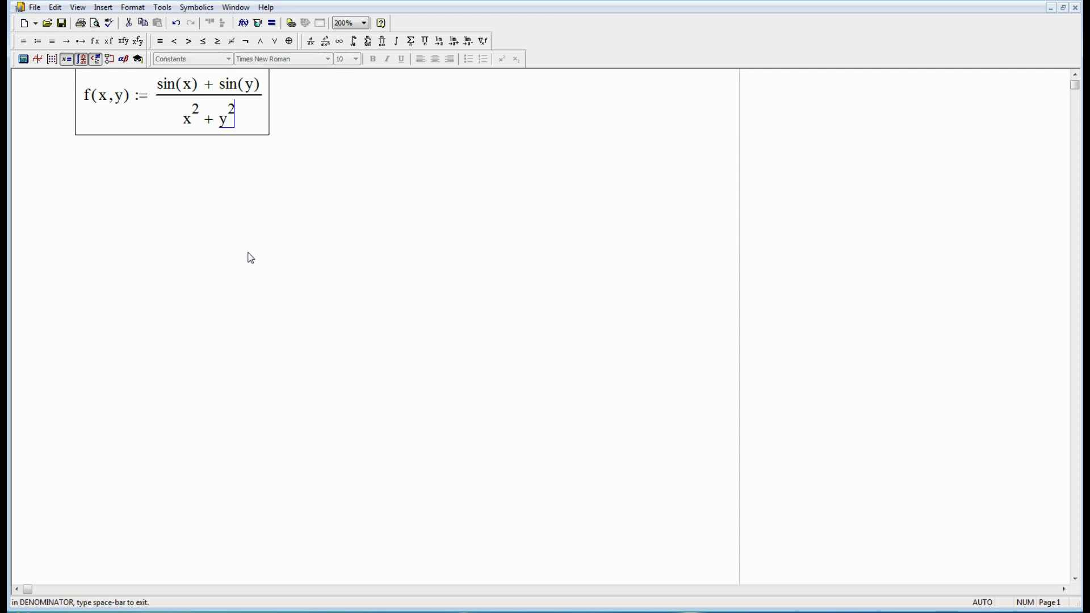
pyautogui.press('space')
pyautogui.press('space')
pyautogui.press('space')
pyautogui.press('space')
pyautogui.write('+1')
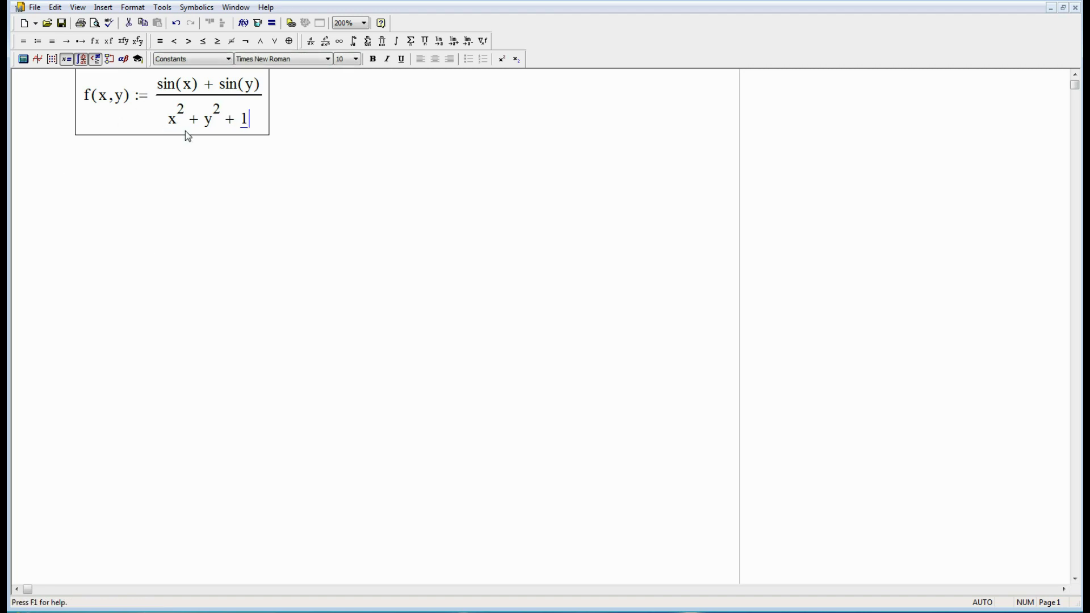
# - Move the function definition region slightly left and down
pyautogui.click(317, 160)
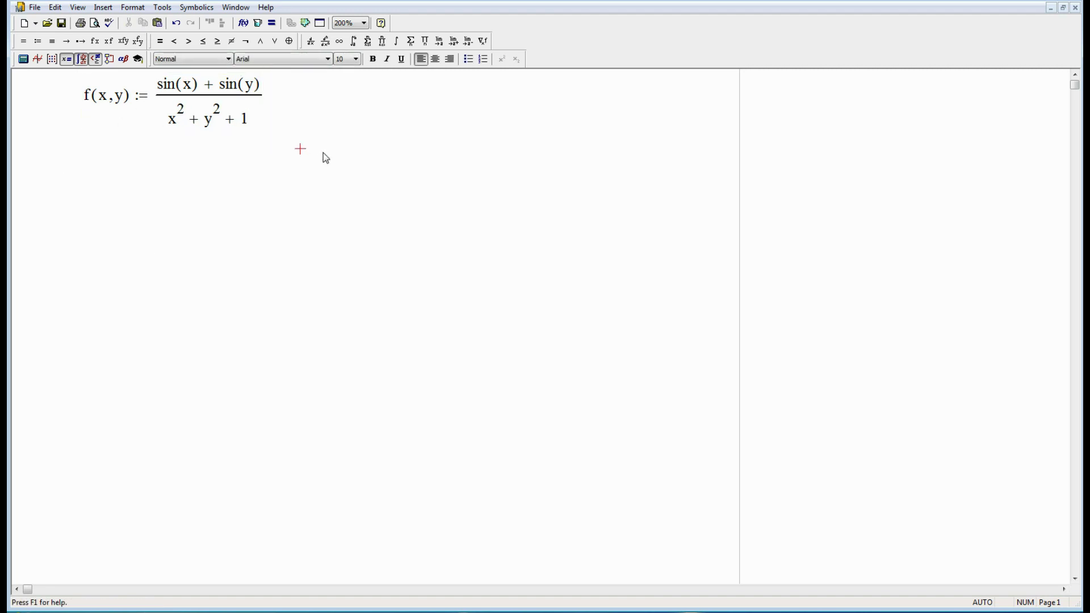
pyautogui.moveTo(320, 129); pyautogui.dragTo(80, 73)
pyautogui.moveTo(204, 131); pyautogui.dragTo(180, 145)
pyautogui.click(173, 188)
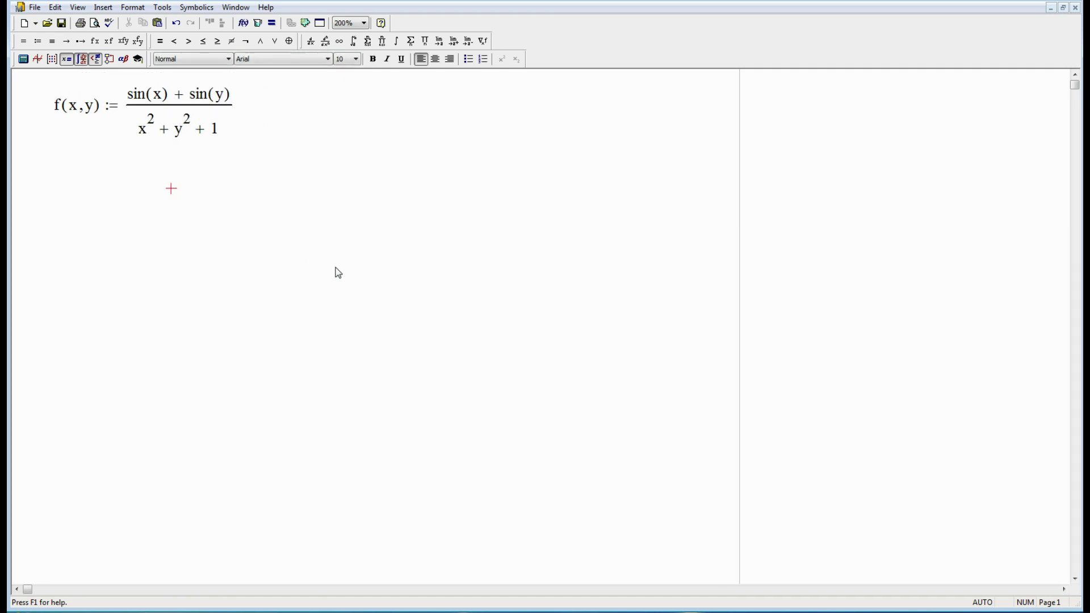
# - Insert a contour plot of f below the definition via Insert > Graph and position it
pyautogui.click(317, 230)
pyautogui.click(113, 9)
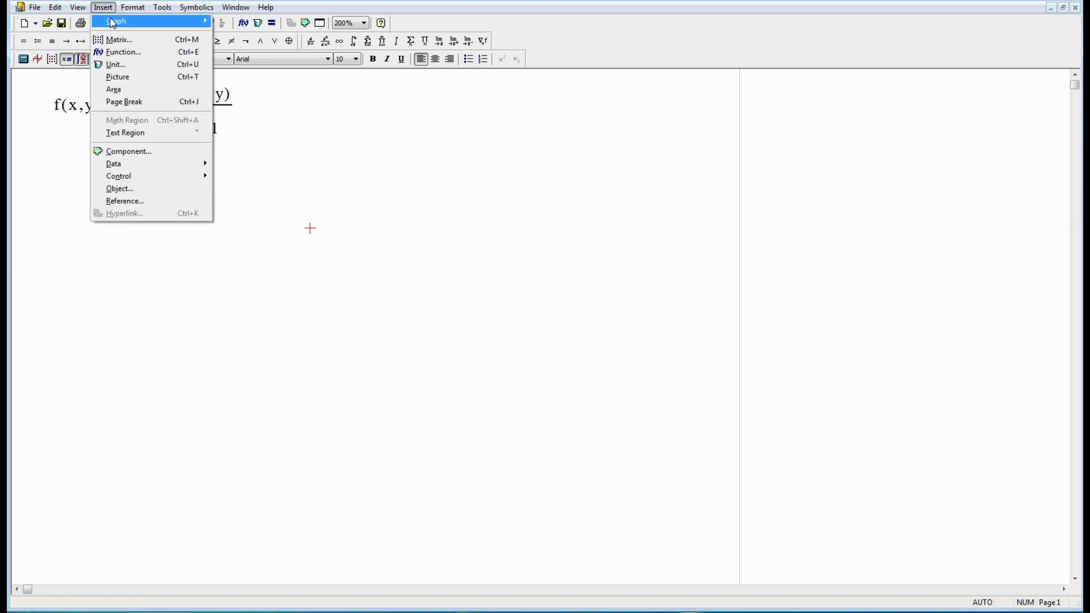
pyautogui.moveTo(160, 25)
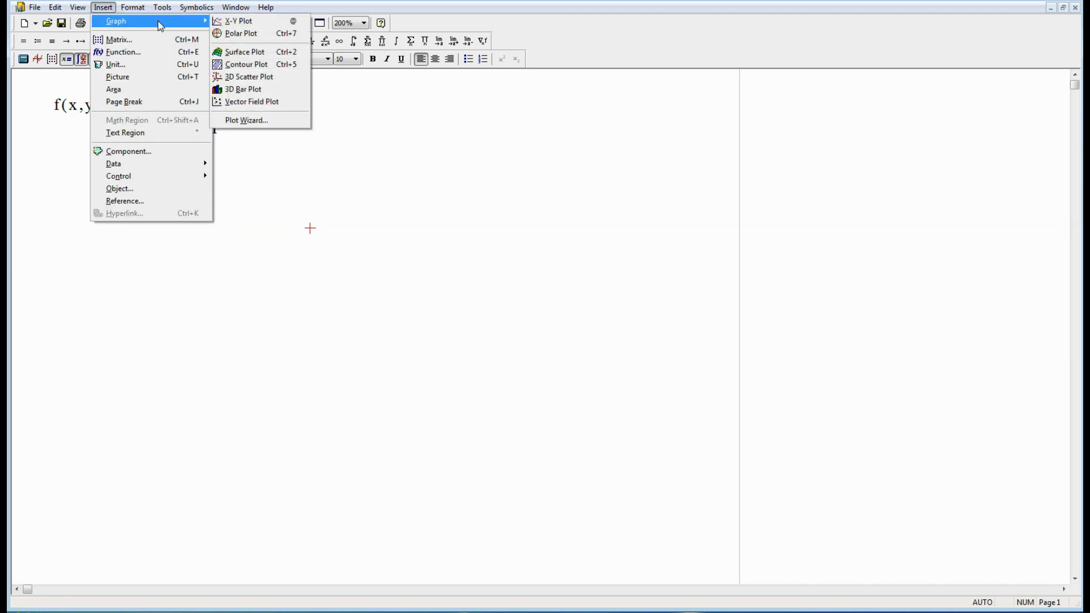
pyautogui.click(241, 67)
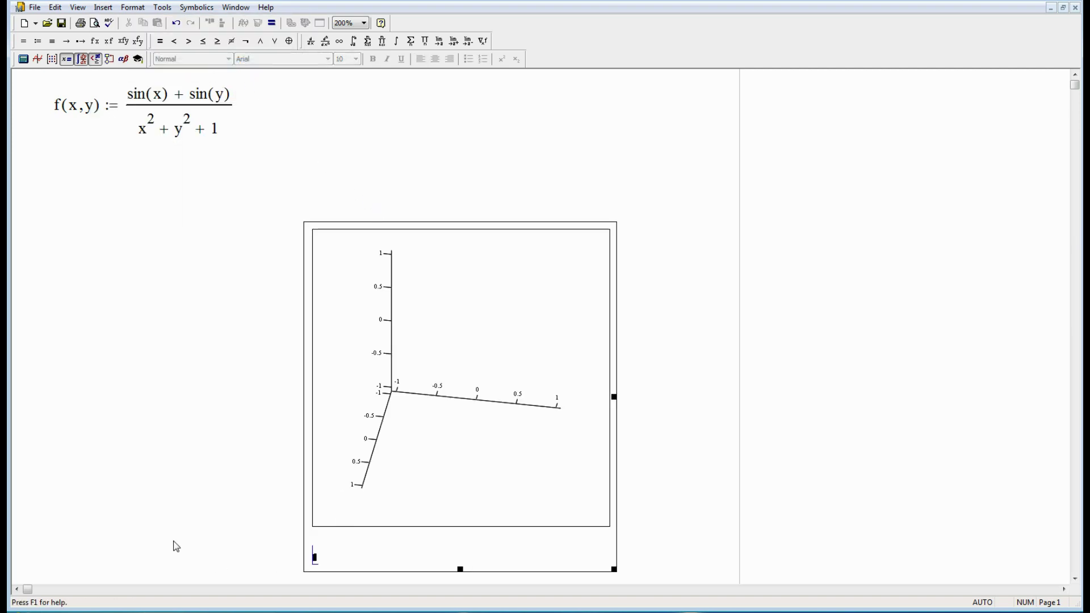
pyautogui.write('f')
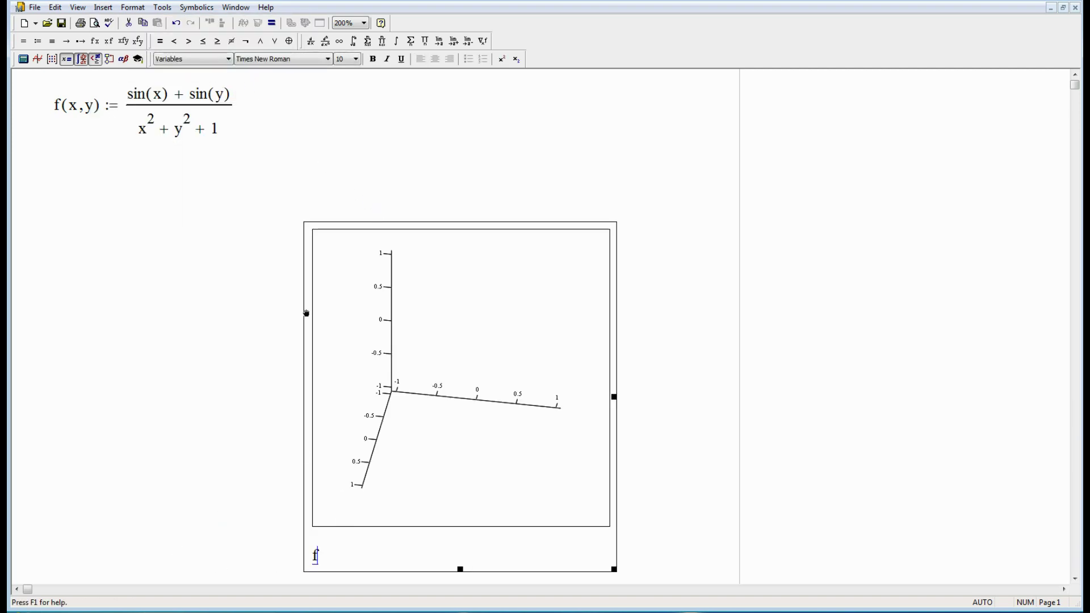
pyautogui.click(231, 288)
pyautogui.moveTo(229, 287); pyautogui.dragTo(270, 296)
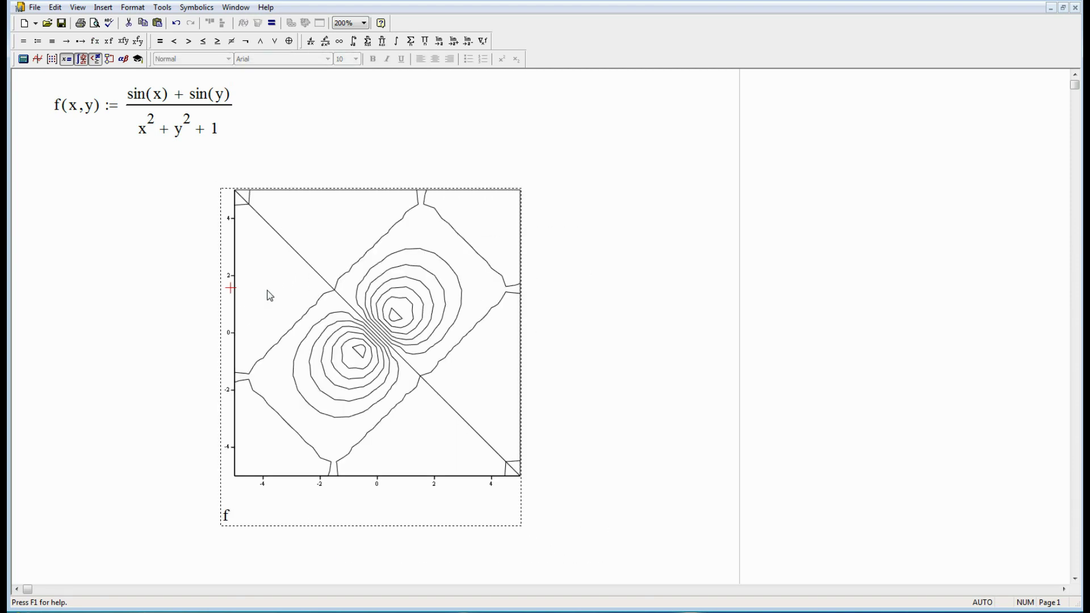
pyautogui.click(558, 297)
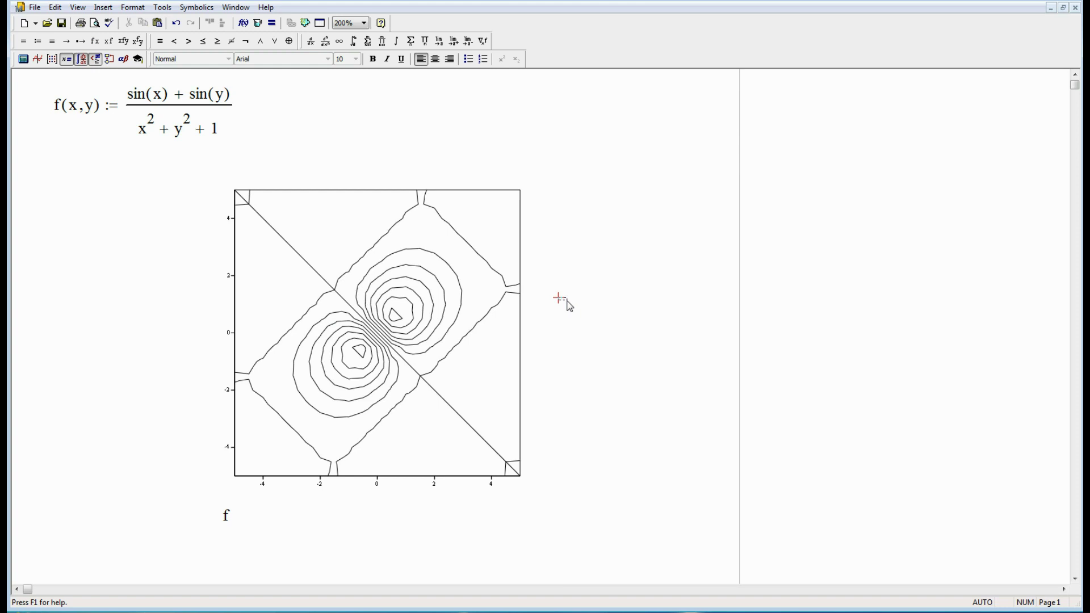
# - Set the contour plot's line colour to Colormap on the Appearance tab and apply
pyautogui.click(396, 288)
pyautogui.doubleClick(396, 288)
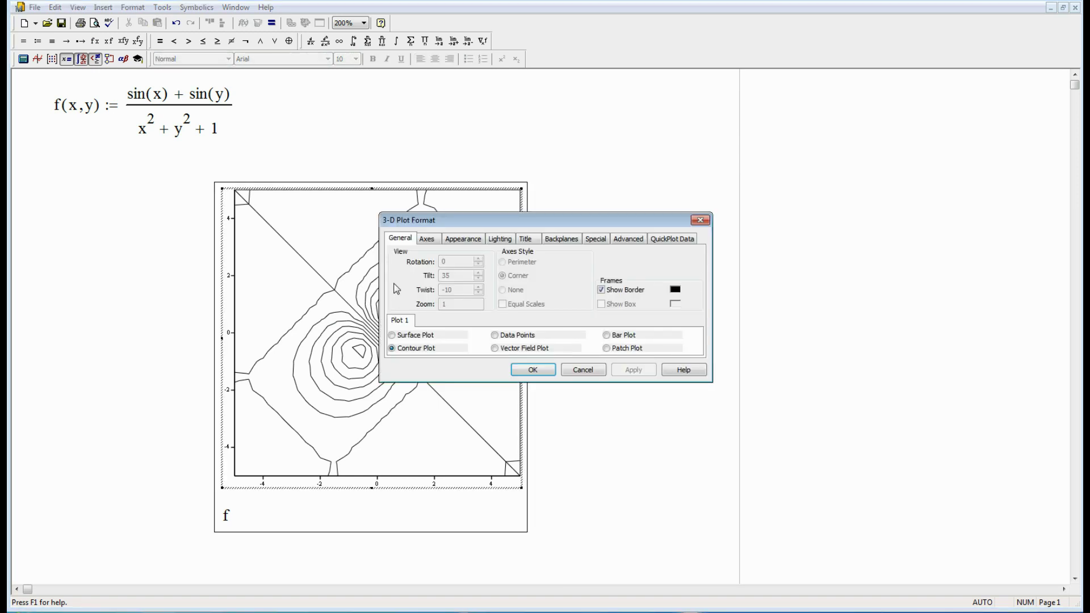
pyautogui.click(475, 240)
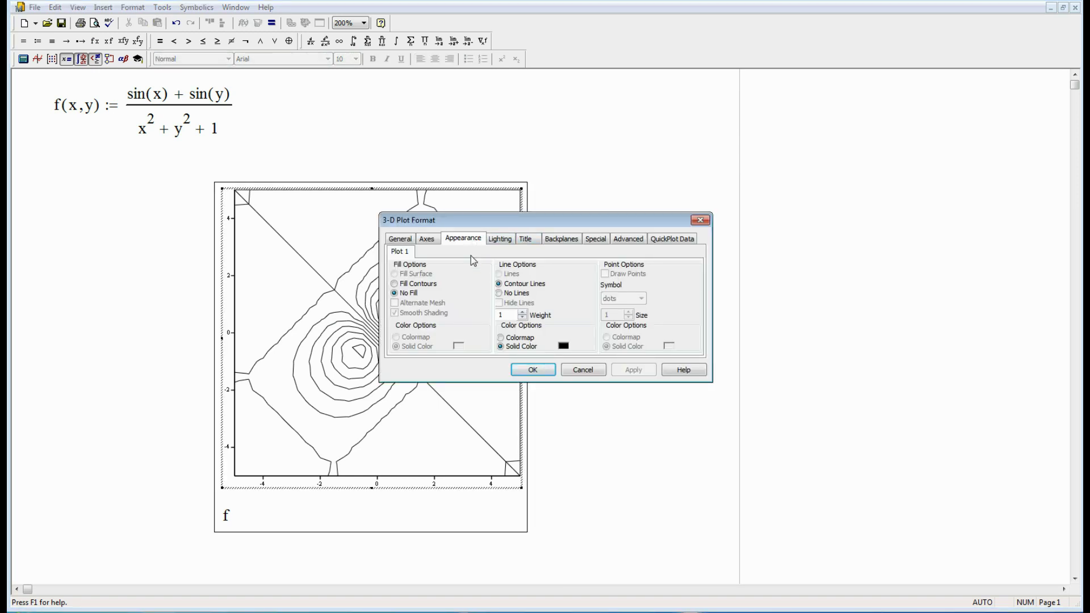
pyautogui.click(500, 338)
pyautogui.moveTo(508, 221); pyautogui.dragTo(679, 191)
pyautogui.click(801, 339)
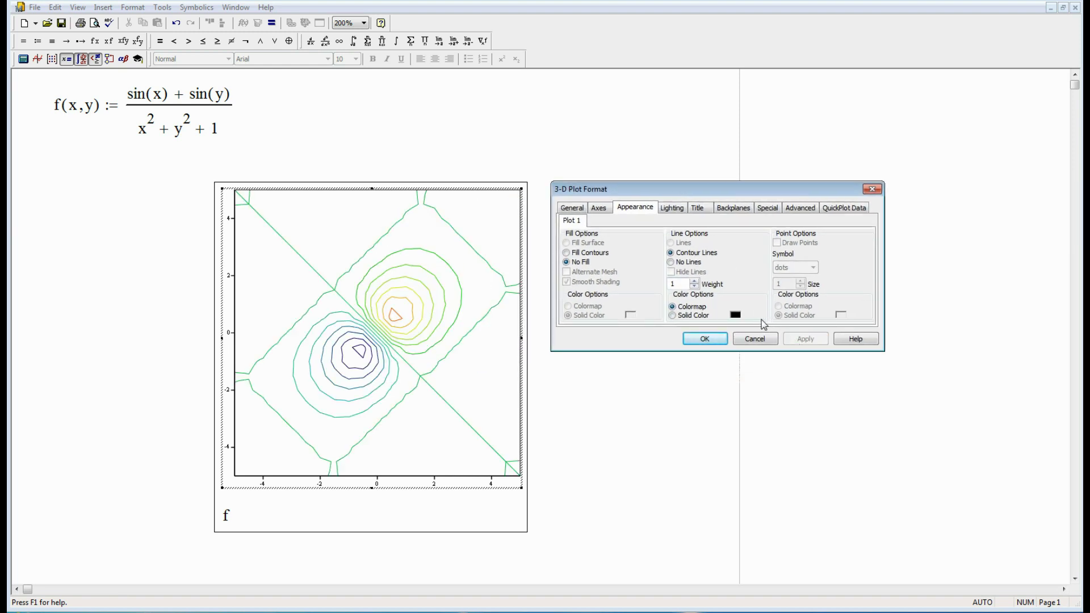
# - Draw dark grey grid lines along both the X and Y axes and apply
pyautogui.click(599, 211)
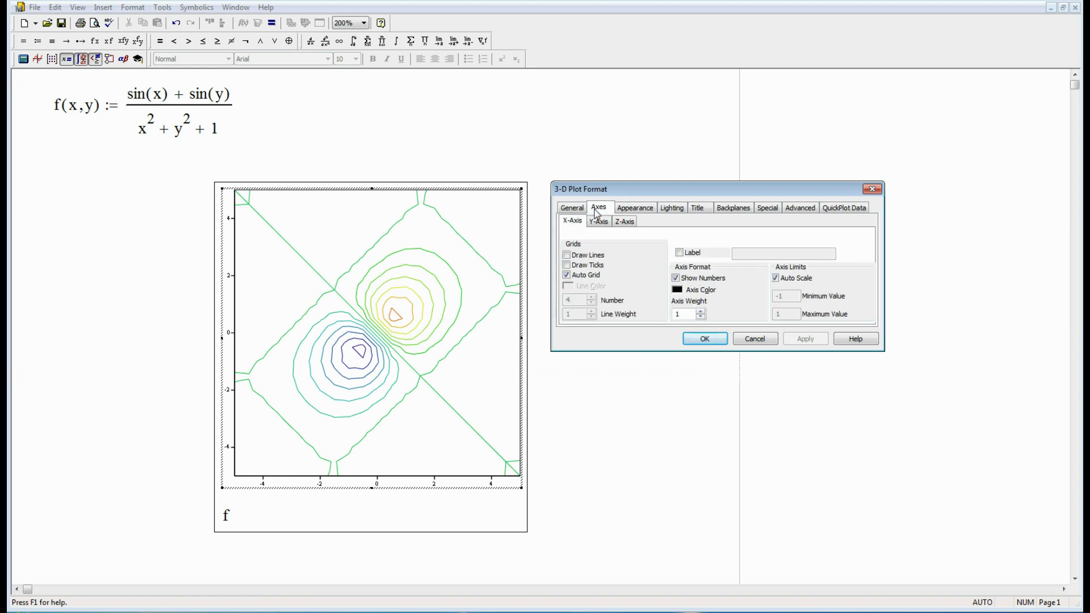
pyautogui.click(567, 255)
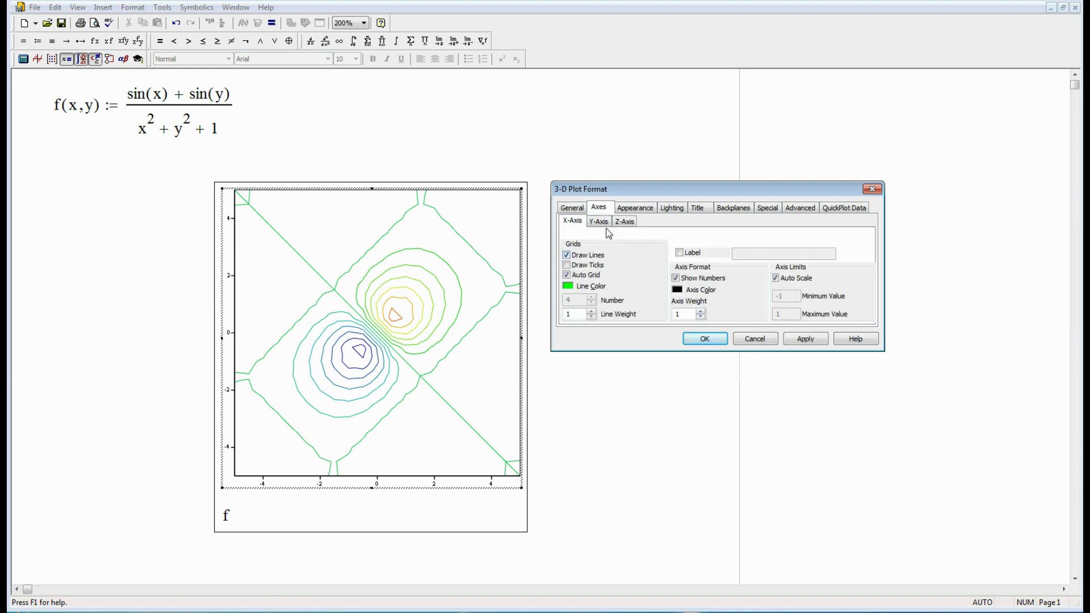
pyautogui.click(593, 288)
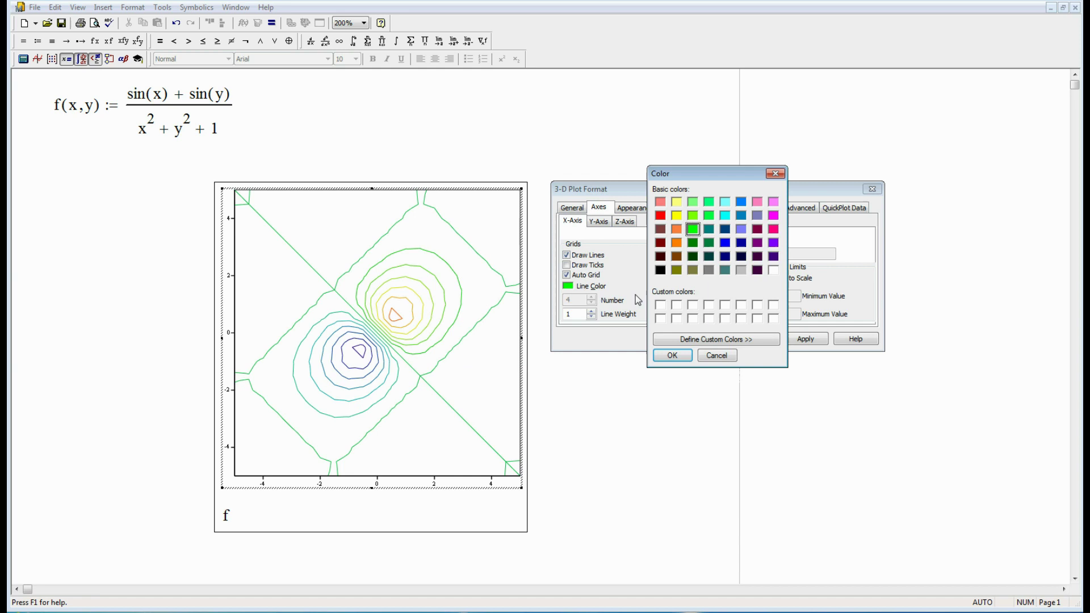
pyautogui.click(741, 271)
pyautogui.click(672, 356)
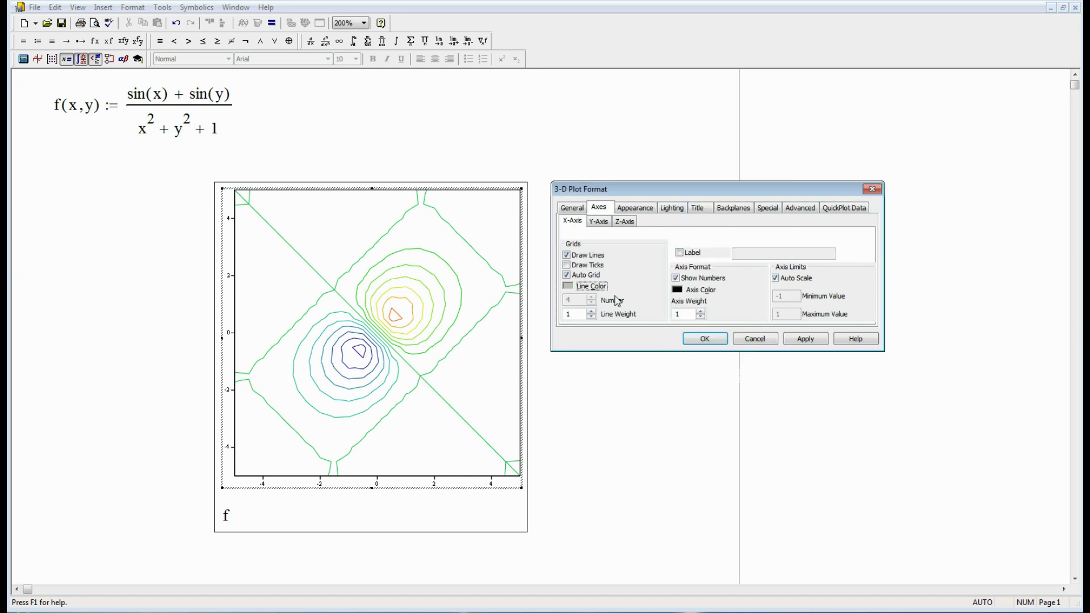
pyautogui.click(600, 222)
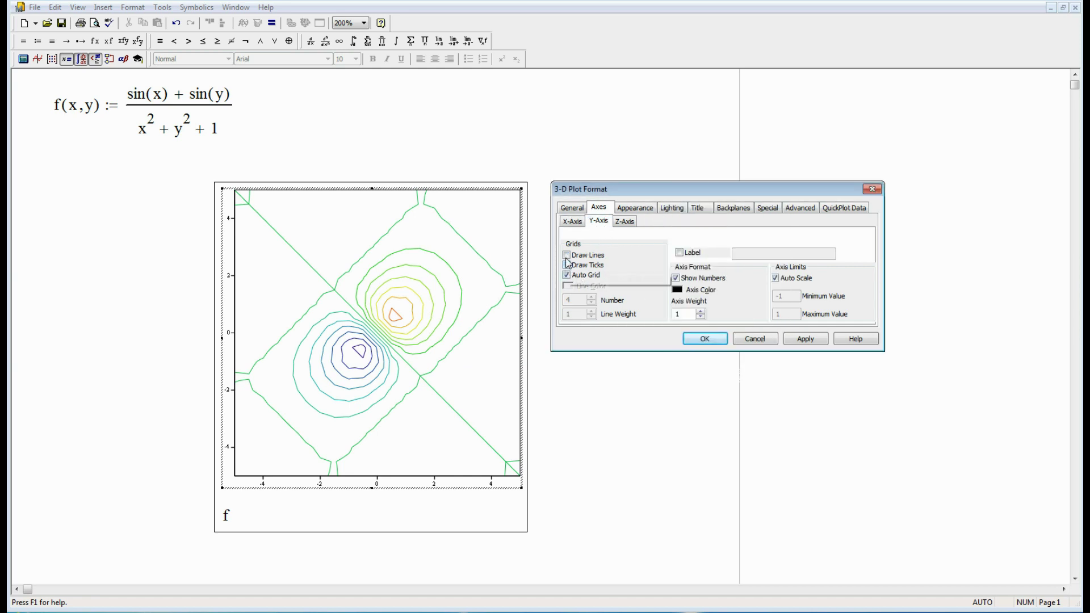
pyautogui.click(566, 255)
pyautogui.click(569, 288)
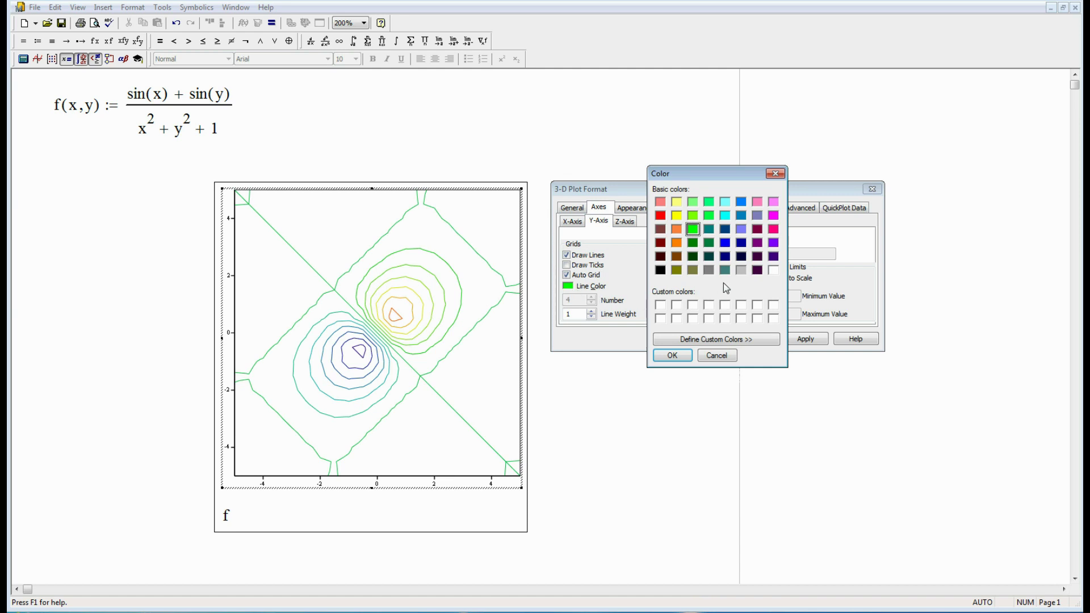
pyautogui.click(741, 271)
pyautogui.click(673, 356)
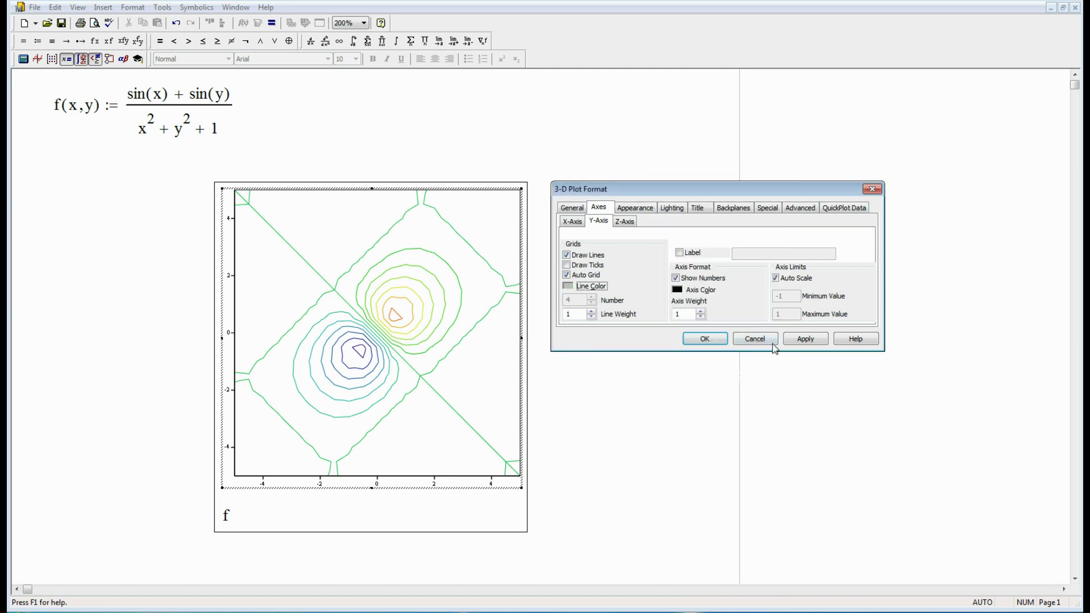
pyautogui.click(804, 340)
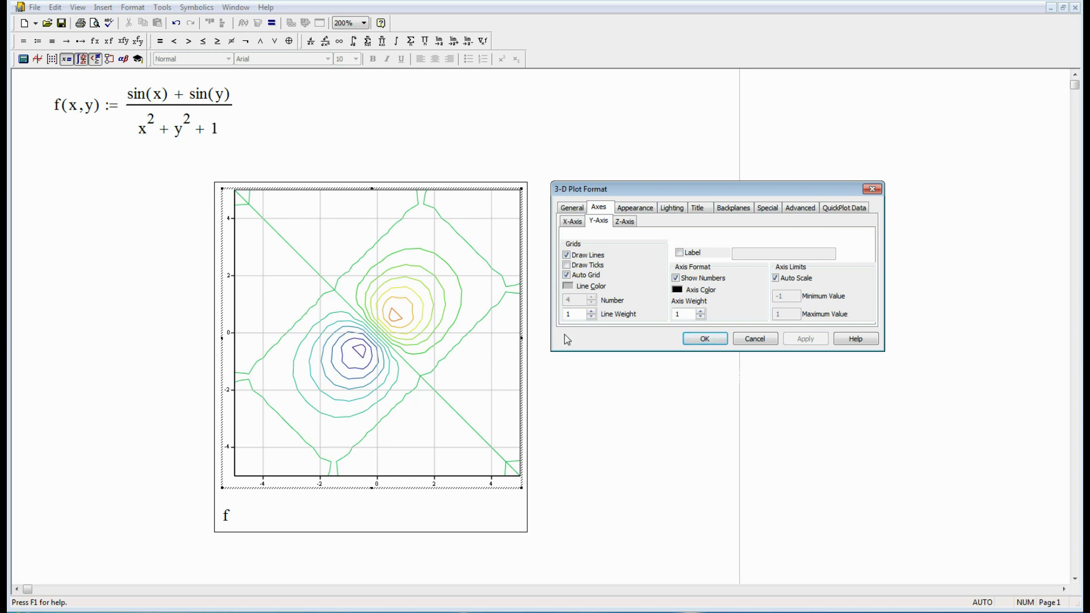
pyautogui.click(839, 208)
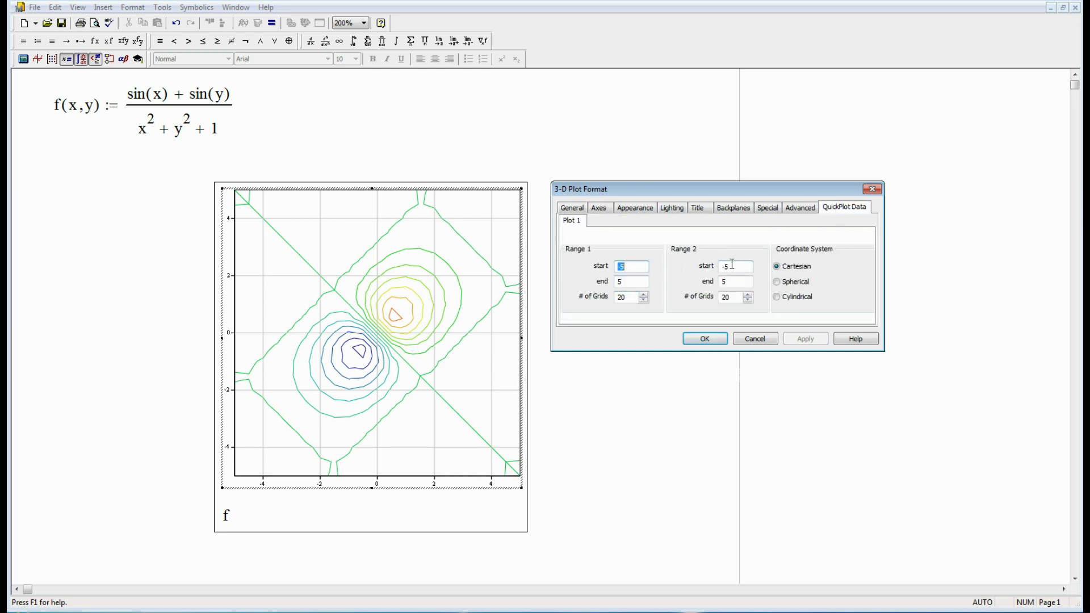
# - Set # of Grids to 40 for both QuickPlot ranges and apply
pyautogui.doubleClick(629, 297)
pyautogui.write('40')
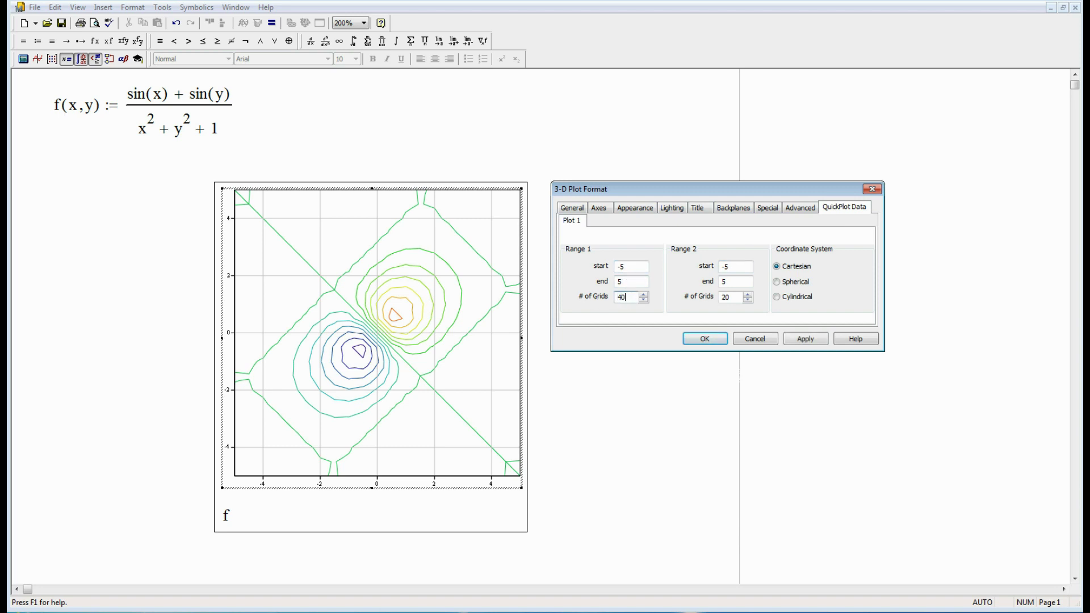
pyautogui.doubleClick(730, 297)
pyautogui.write('40')
pyautogui.click(790, 339)
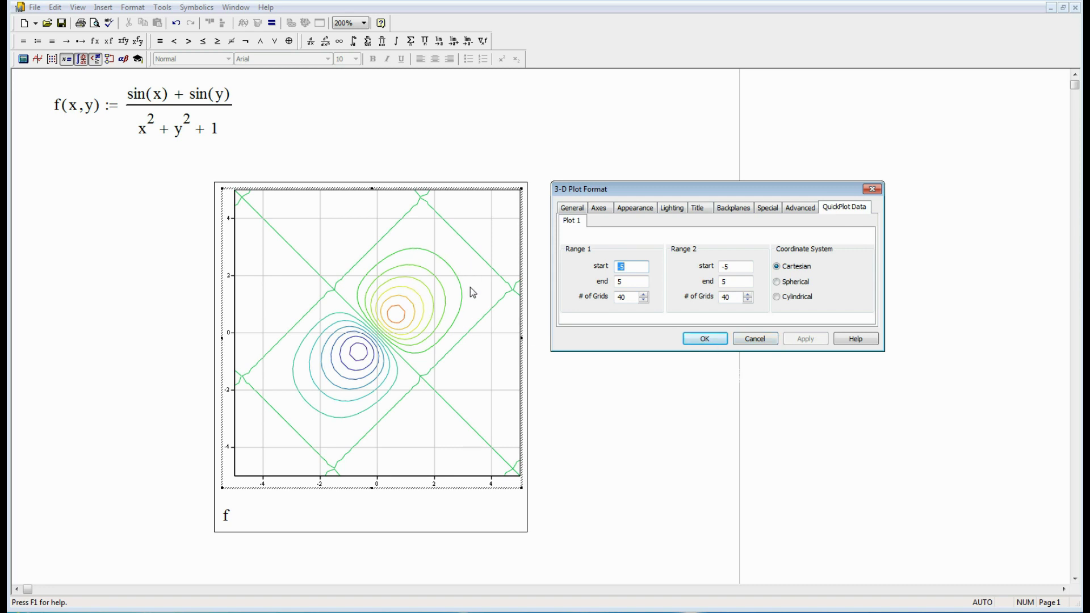
pyautogui.click(765, 211)
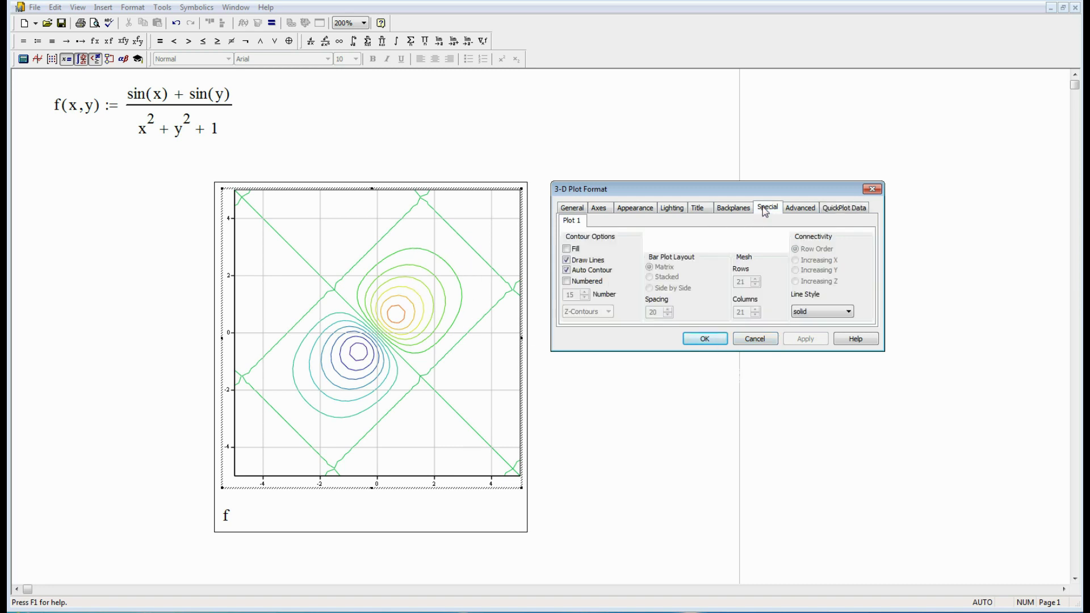
# - Uncheck Auto Contour and apply 25, then 50 contour levels
pyautogui.click(568, 271)
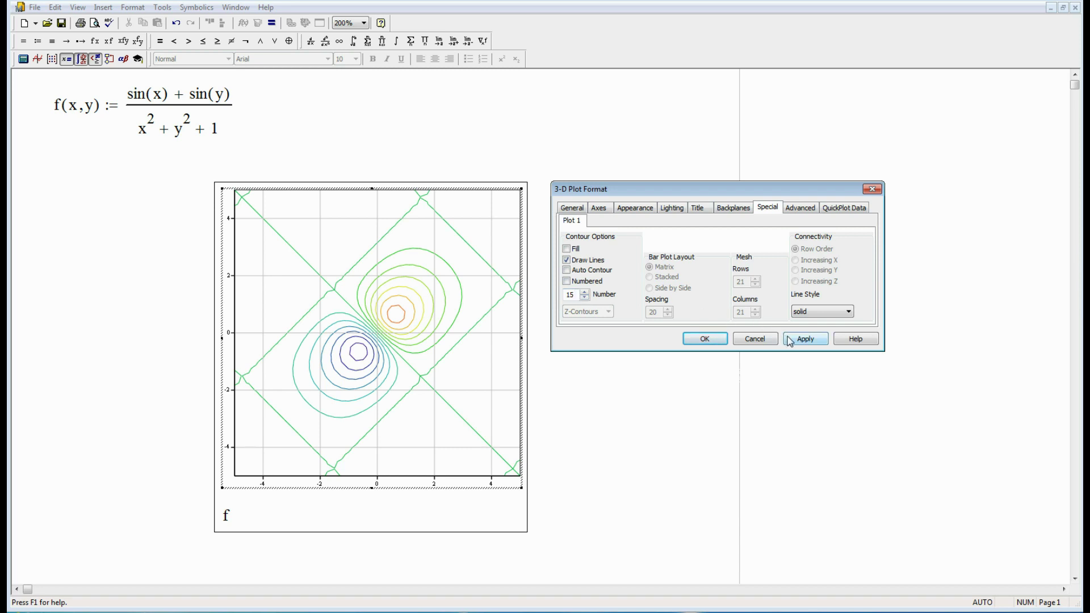
pyautogui.click(791, 340)
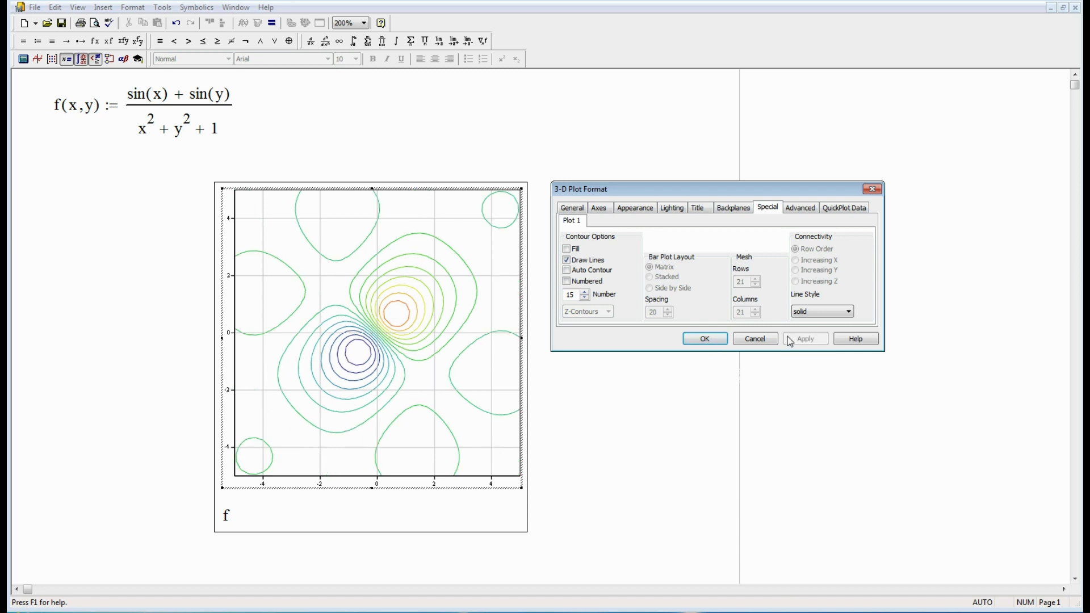
pyautogui.doubleClick(573, 295)
pyautogui.write('25')
pyautogui.click(797, 340)
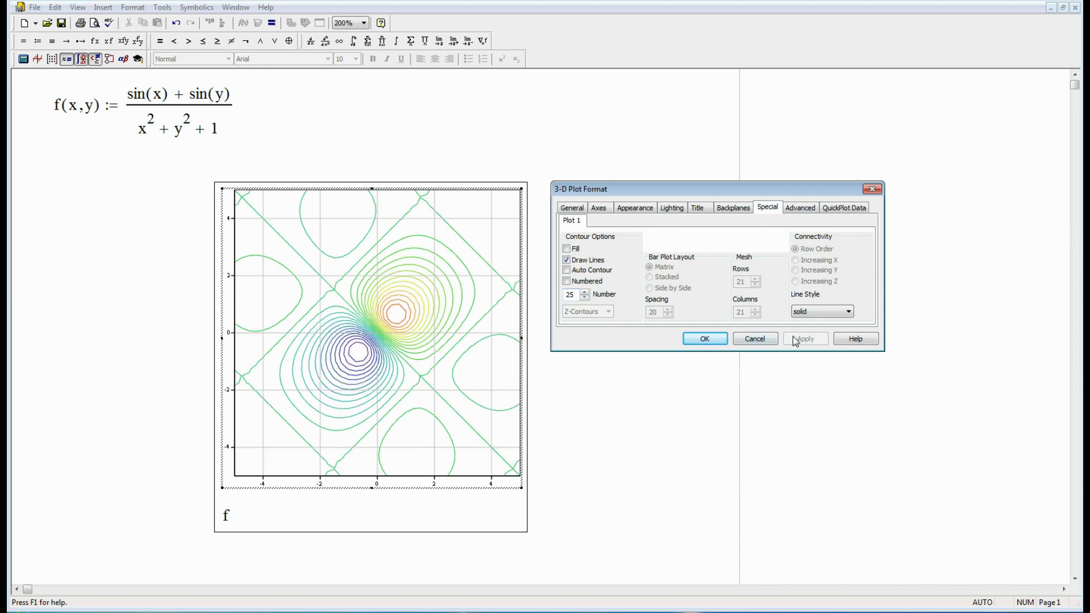
pyautogui.doubleClick(570, 295)
pyautogui.write('50')
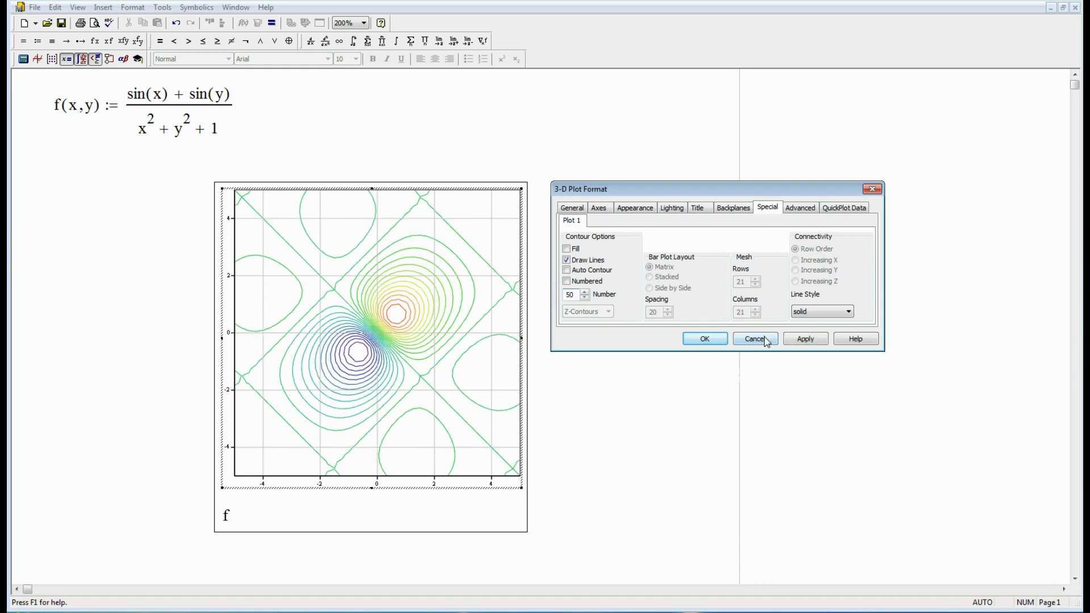
pyautogui.click(796, 340)
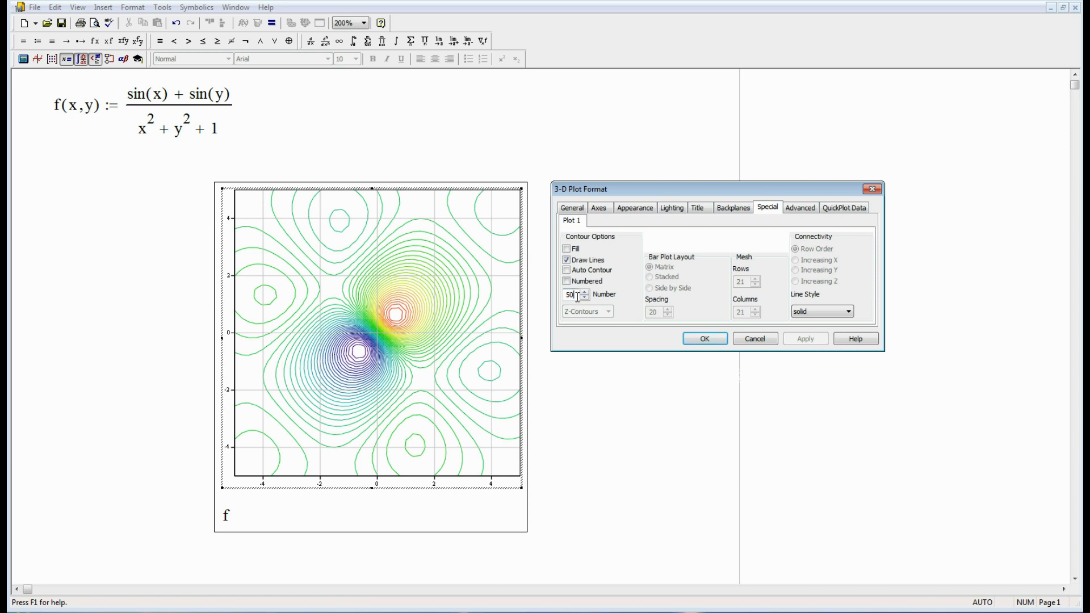
pyautogui.moveTo(578, 297); pyautogui.dragTo(559, 301)
# - Apply 30 contours, then set both QuickPlot ranges to 75 grids, apply and close the dialog
pyautogui.write('30')
pyautogui.click(806, 339)
pyautogui.click(844, 208)
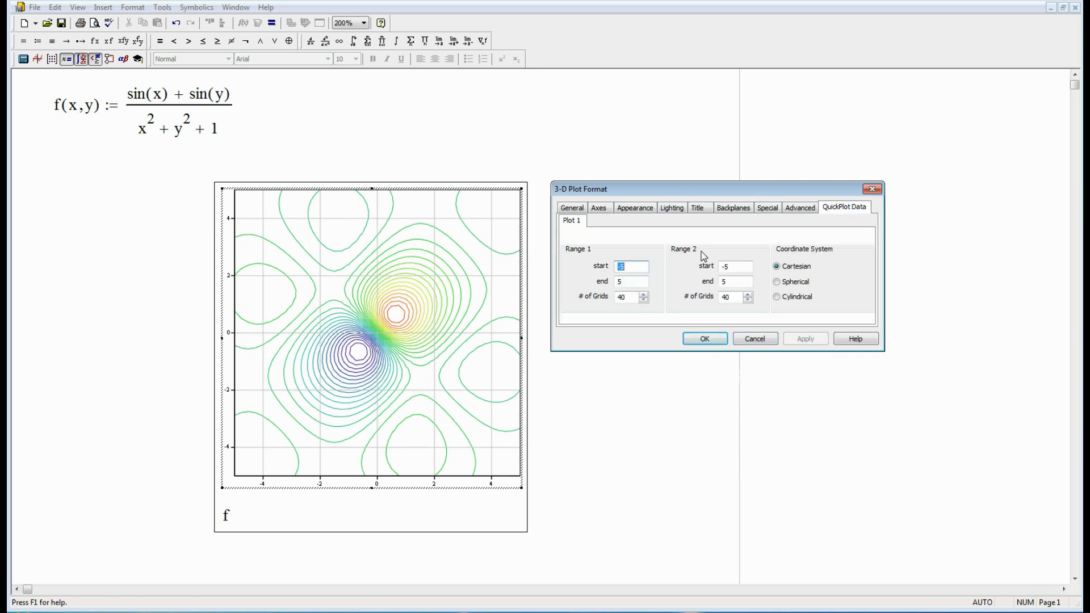
pyautogui.doubleClick(630, 299)
pyautogui.write('75')
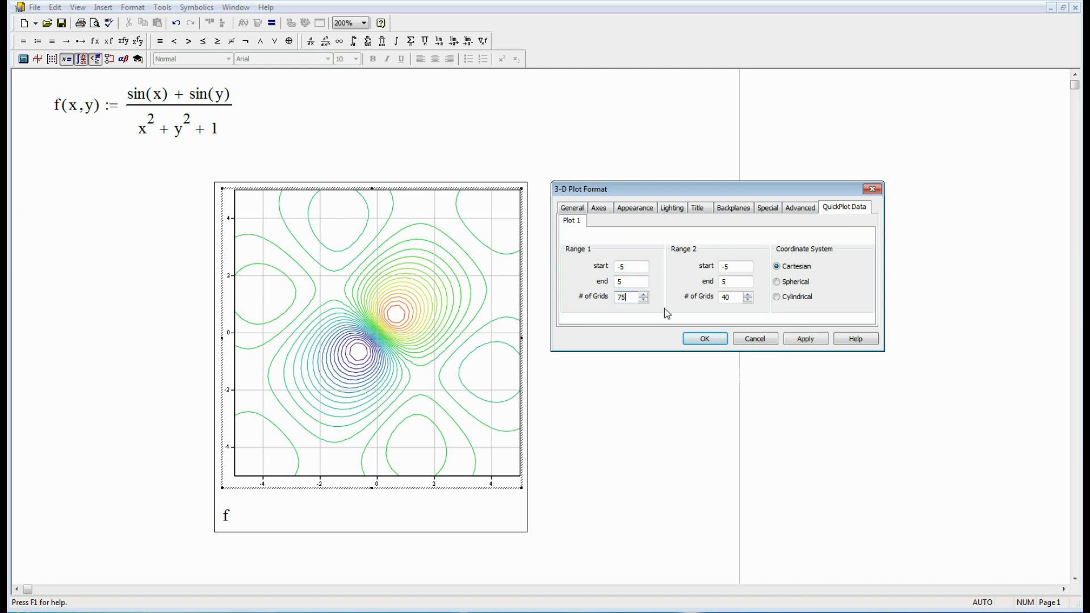
pyautogui.doubleClick(730, 298)
pyautogui.write('75')
pyautogui.click(787, 342)
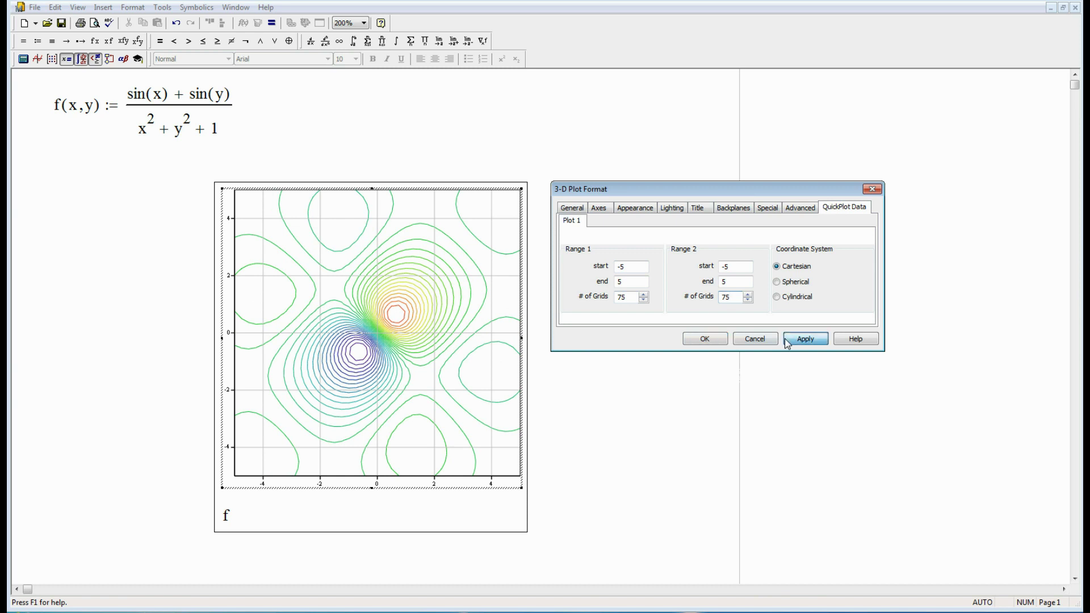
pyautogui.click(706, 340)
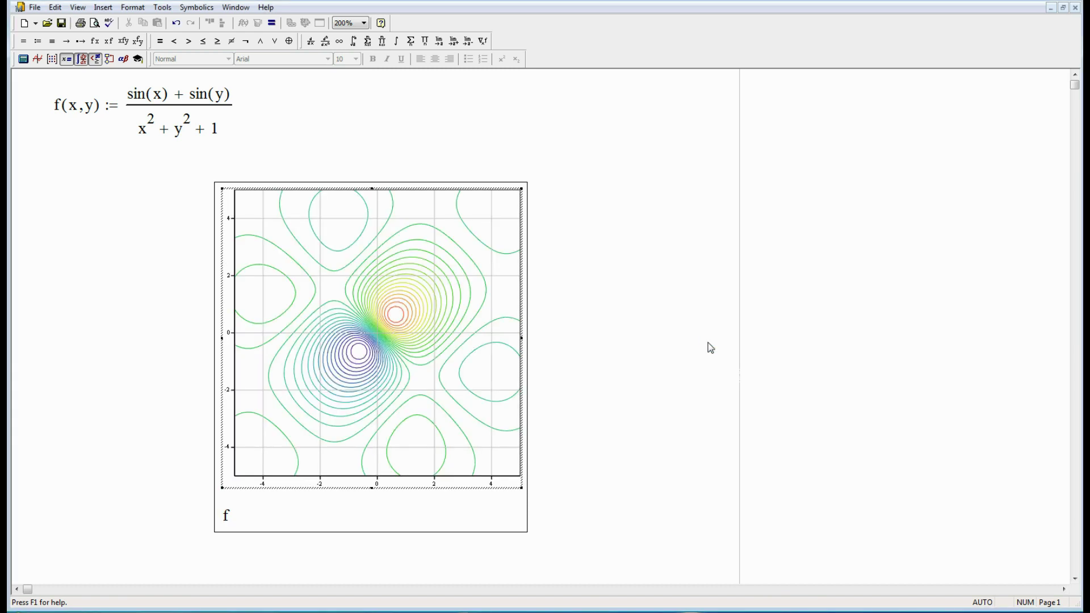
pyautogui.click(624, 330)
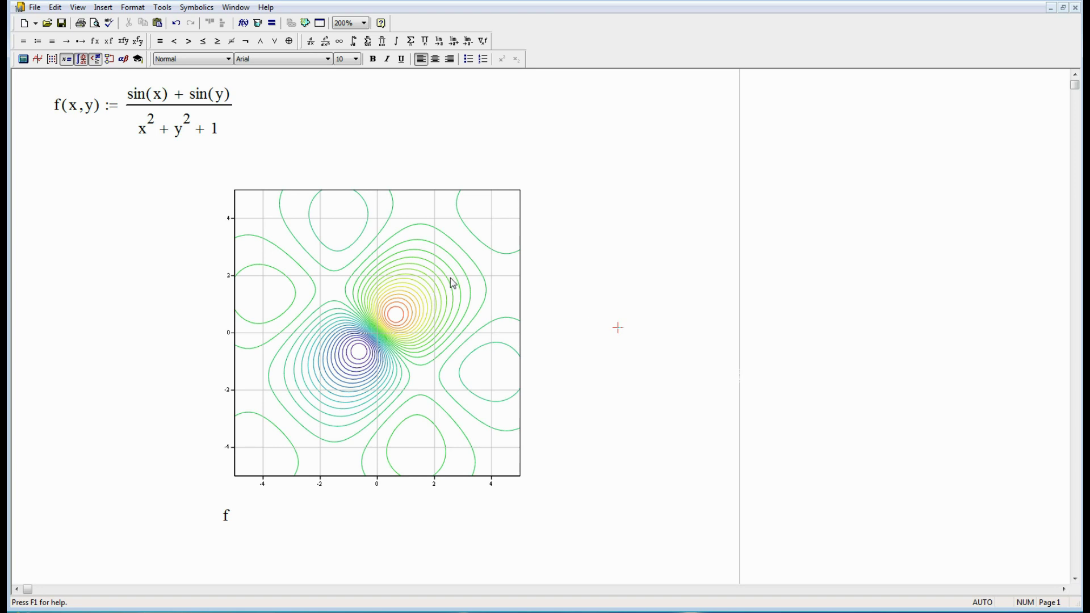
# - Browse Insert > Graph without adding anything, then show the contour plot's General format settings
pyautogui.click(103, 7)
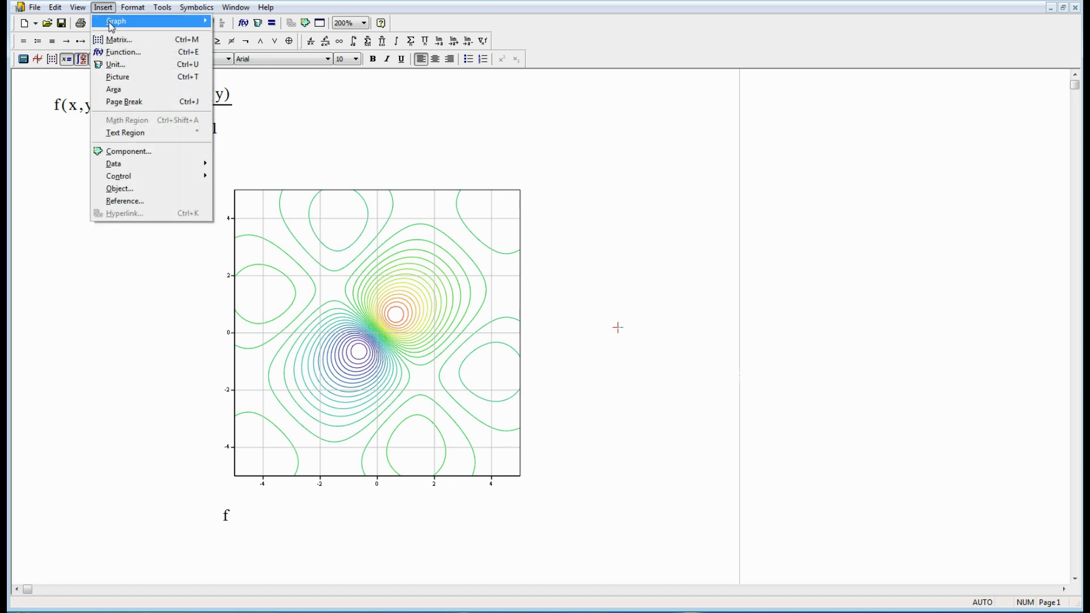
pyautogui.moveTo(129, 26)
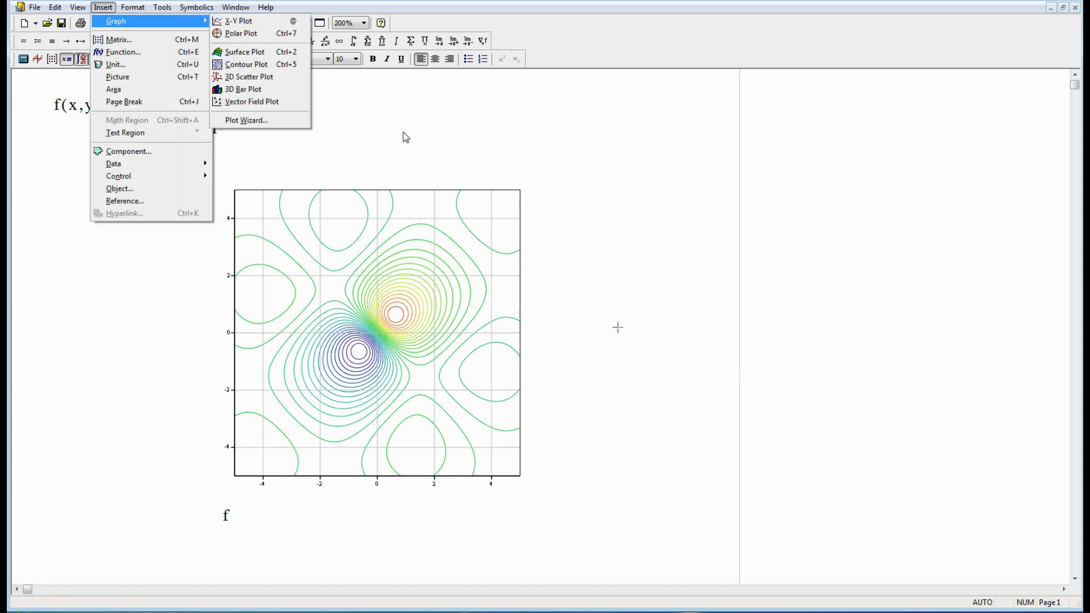
pyautogui.click(450, 146)
pyautogui.doubleClick(386, 266)
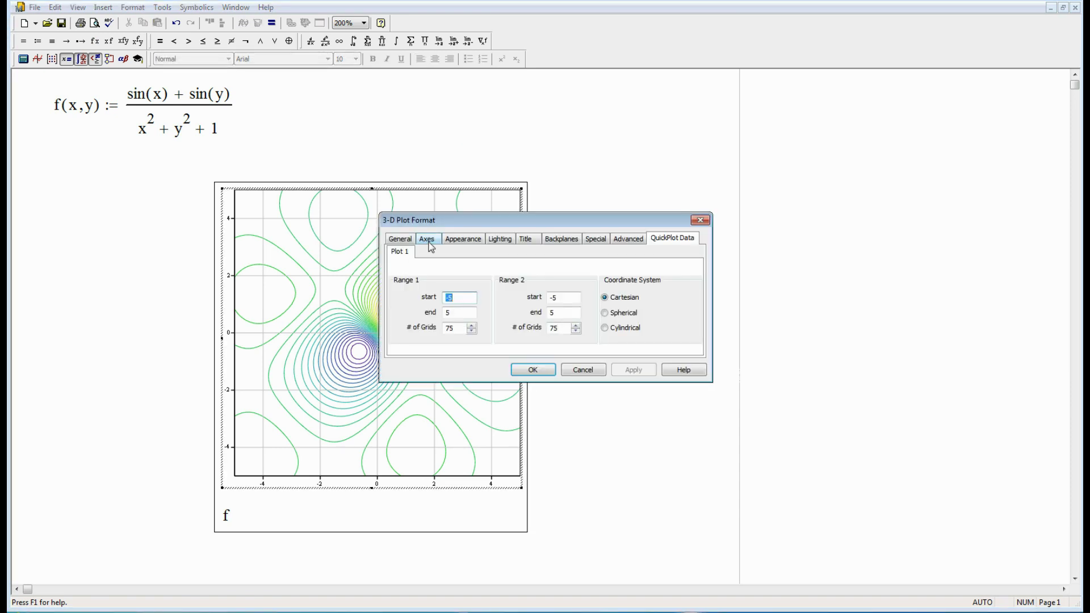
pyautogui.click(402, 238)
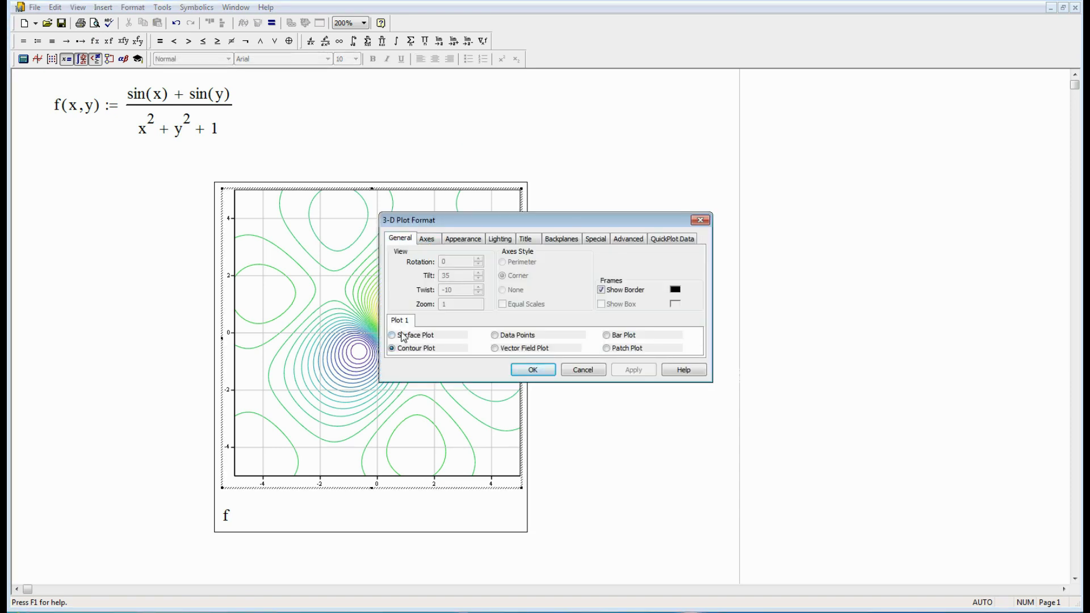
# - Cancel the format dialog and move the contour plot to the worksheet's left side
pyautogui.click(584, 370)
pyautogui.moveTo(629, 288); pyautogui.dragTo(257, 288)
pyautogui.click(409, 268)
# - Copy the contour plot, paste it, and align the copy beside the original
pyautogui.rightClick(260, 256)
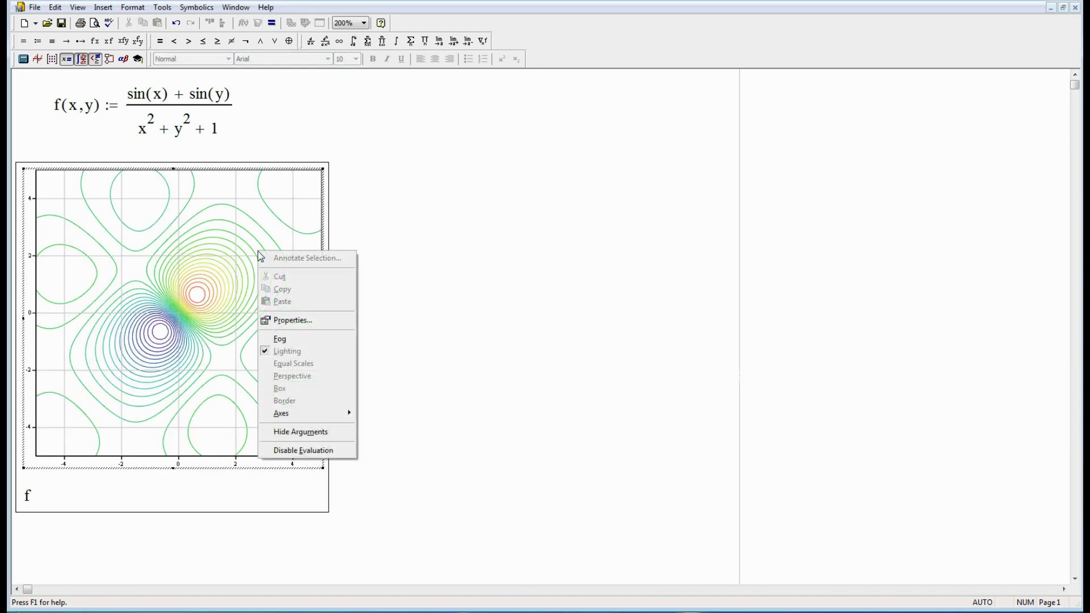
pyautogui.click(440, 218)
pyautogui.rightClick(213, 241)
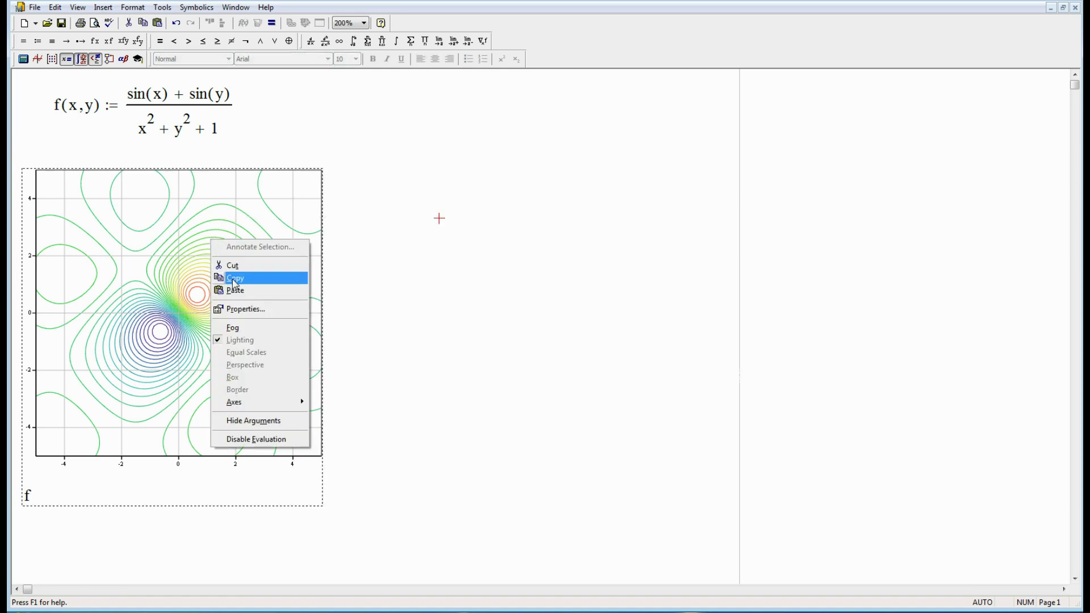
pyautogui.rightClick(368, 239)
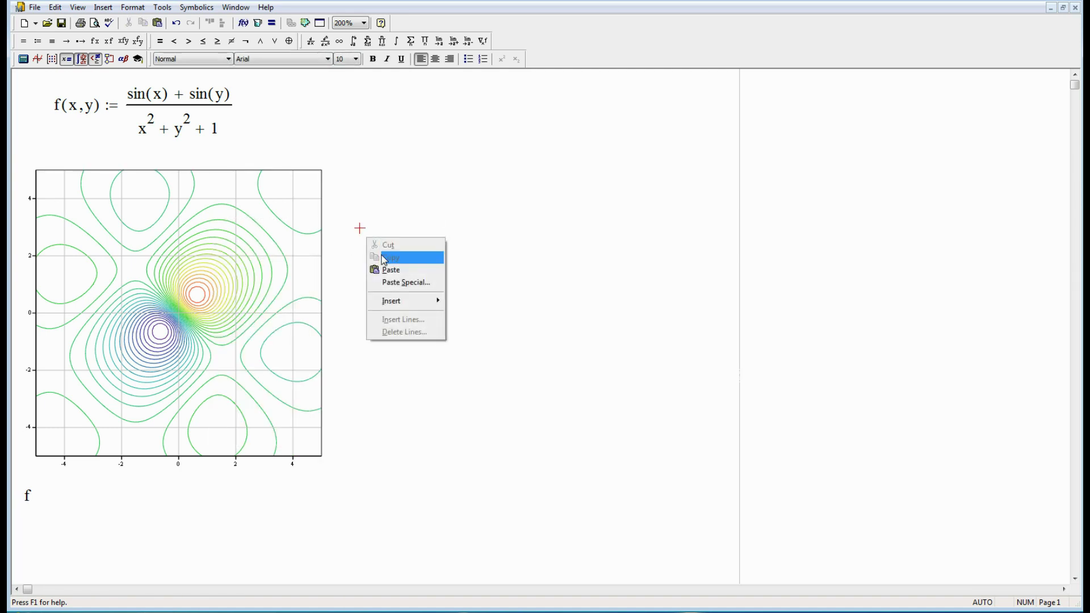
pyautogui.click(391, 271)
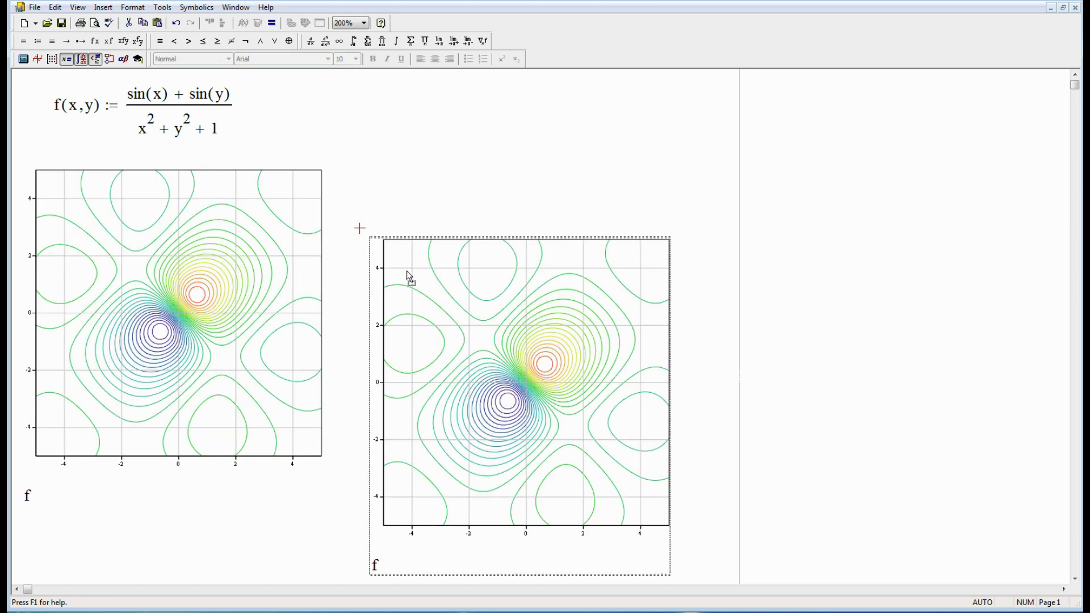
pyautogui.moveTo(408, 276); pyautogui.dragTo(386, 211)
pyautogui.moveTo(383, 199); pyautogui.dragTo(388, 215)
pyautogui.click(708, 310)
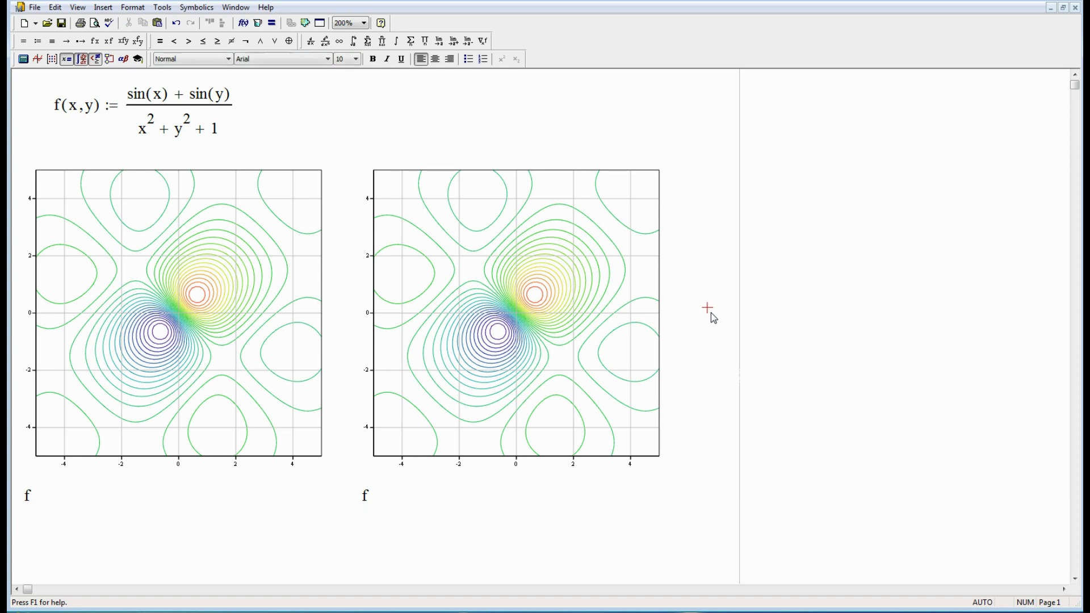
# - Change the duplicated plot to a Surface Plot and rotate it to an angled view
pyautogui.click(453, 267)
pyautogui.doubleClick(450, 261)
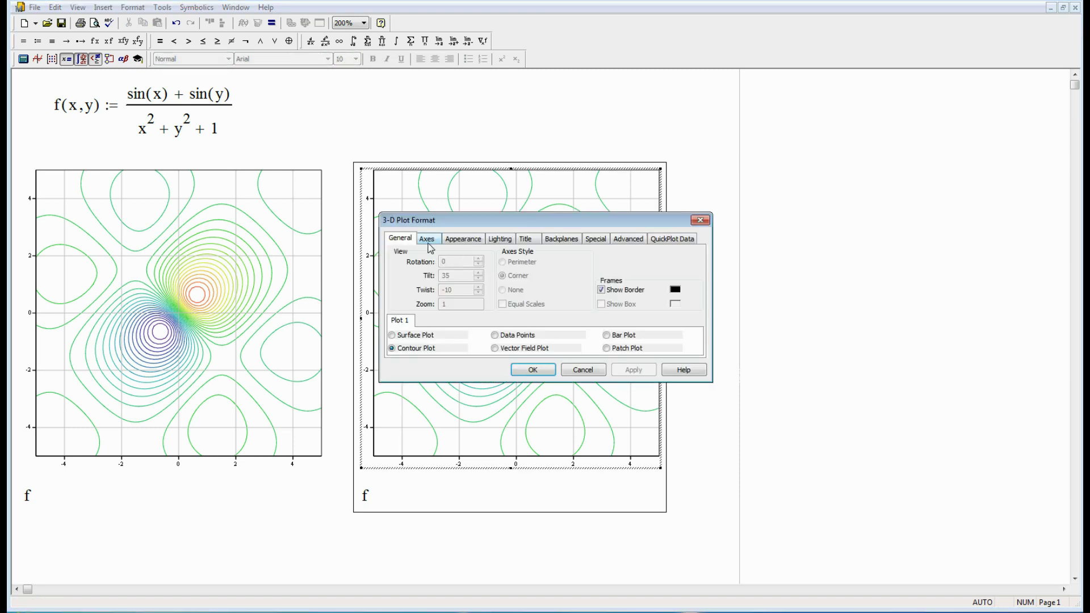
pyautogui.click(392, 336)
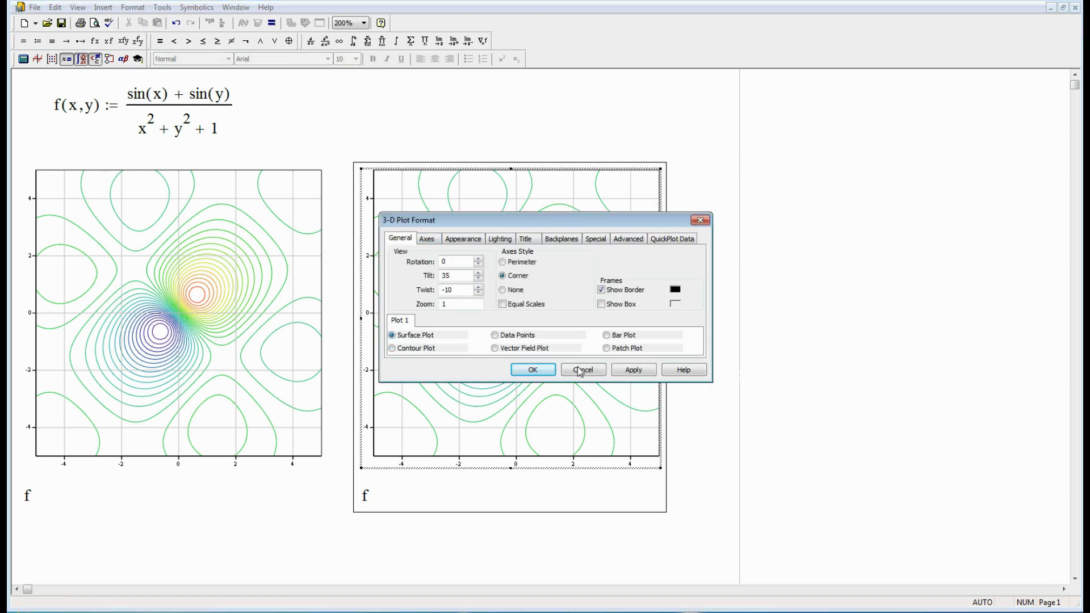
pyautogui.click(628, 372)
pyautogui.click(527, 370)
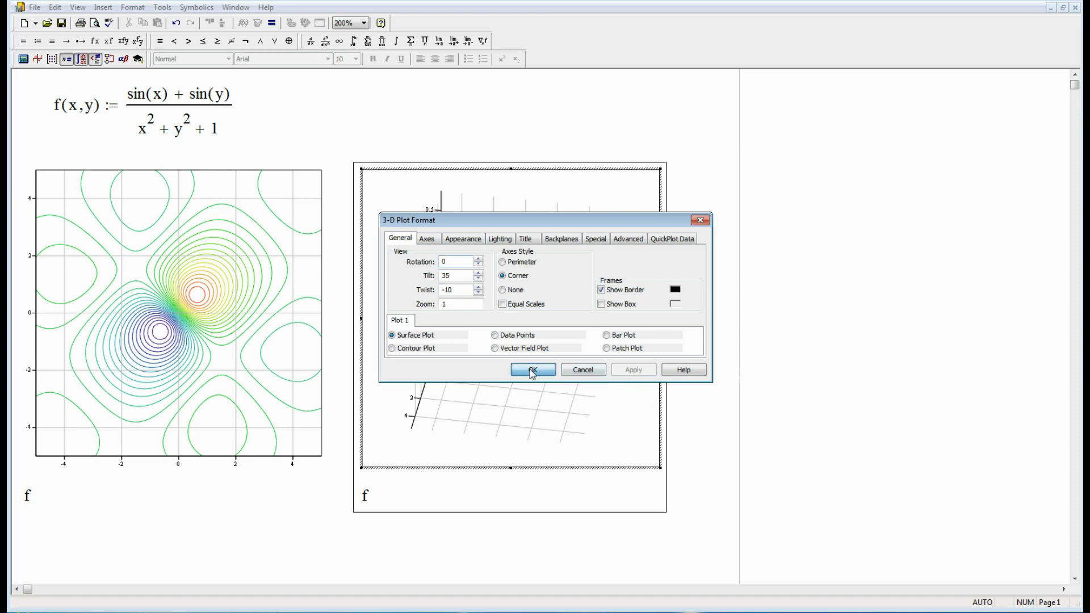
pyautogui.moveTo(485, 366); pyautogui.dragTo(510, 392)
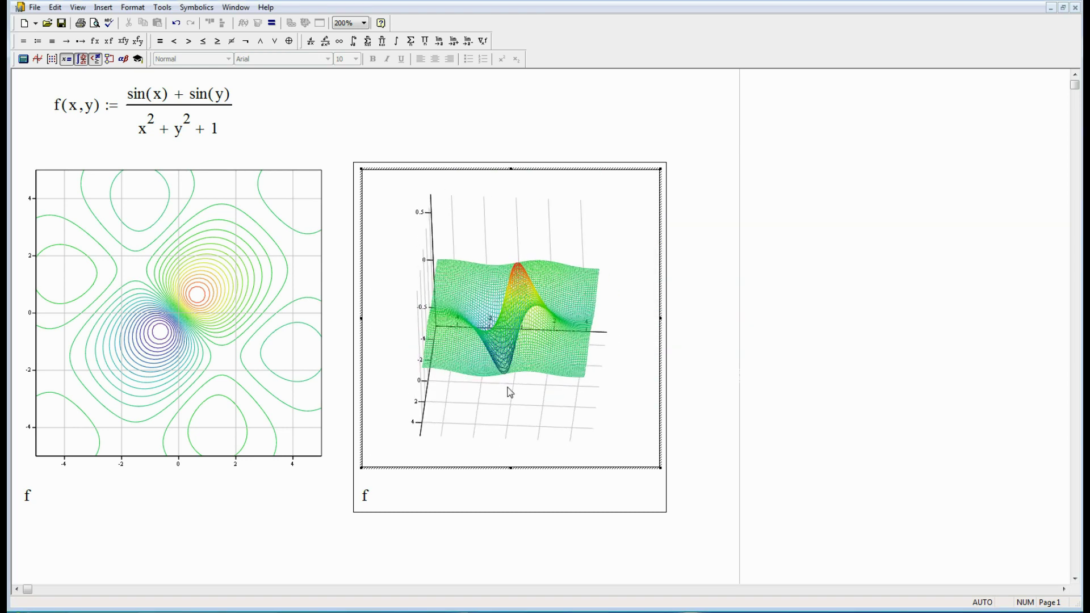
# - Enable Hide Lines on the surface's Appearance settings and tilt it for a better view
pyautogui.doubleClick(483, 341)
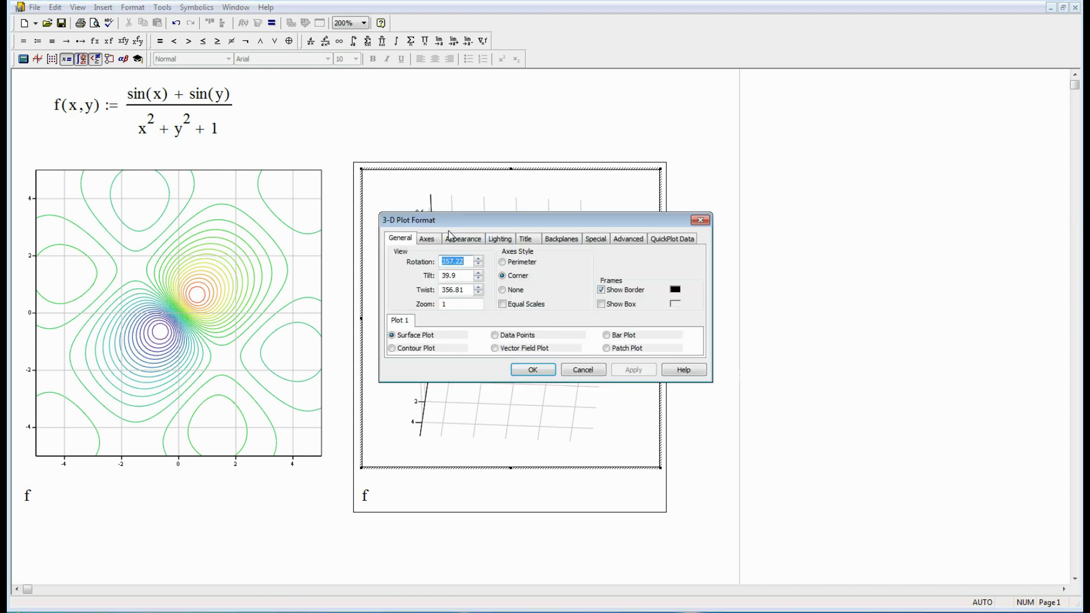
pyautogui.click(454, 241)
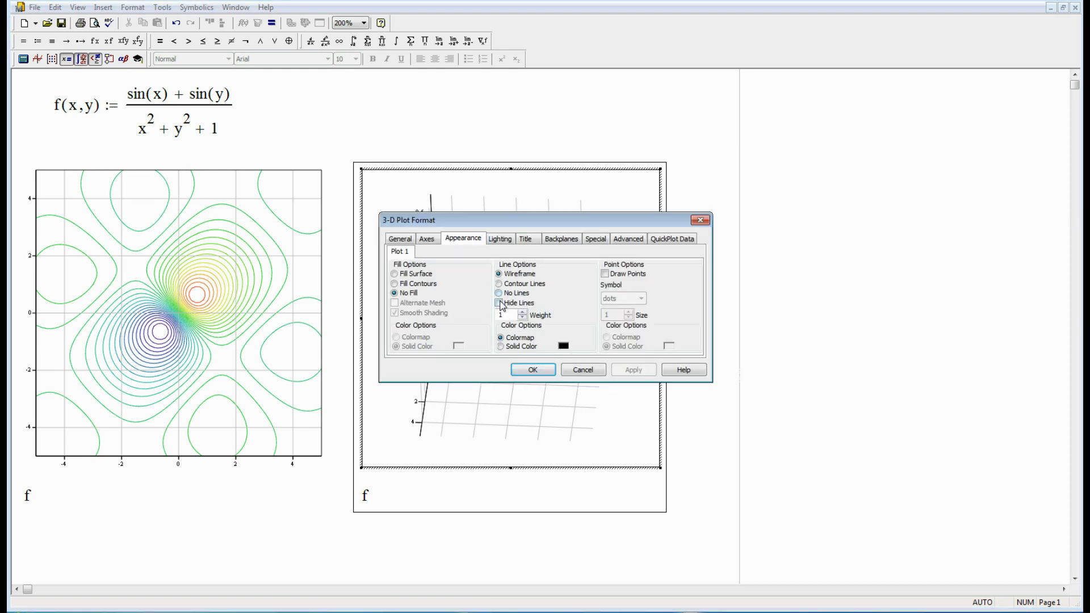
pyautogui.click(533, 369)
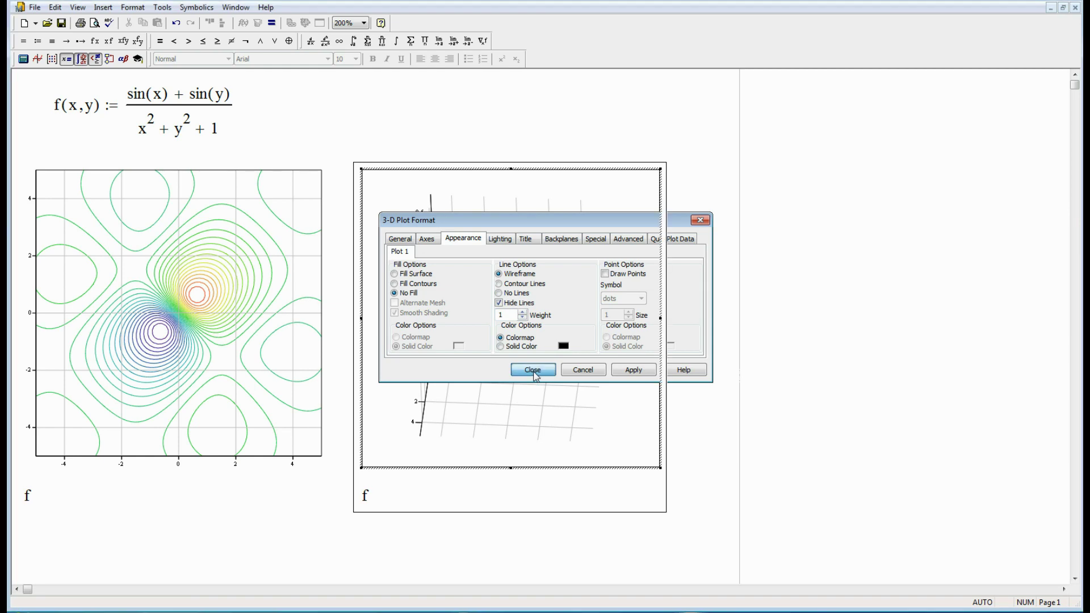
pyautogui.moveTo(517, 365); pyautogui.dragTo(584, 403)
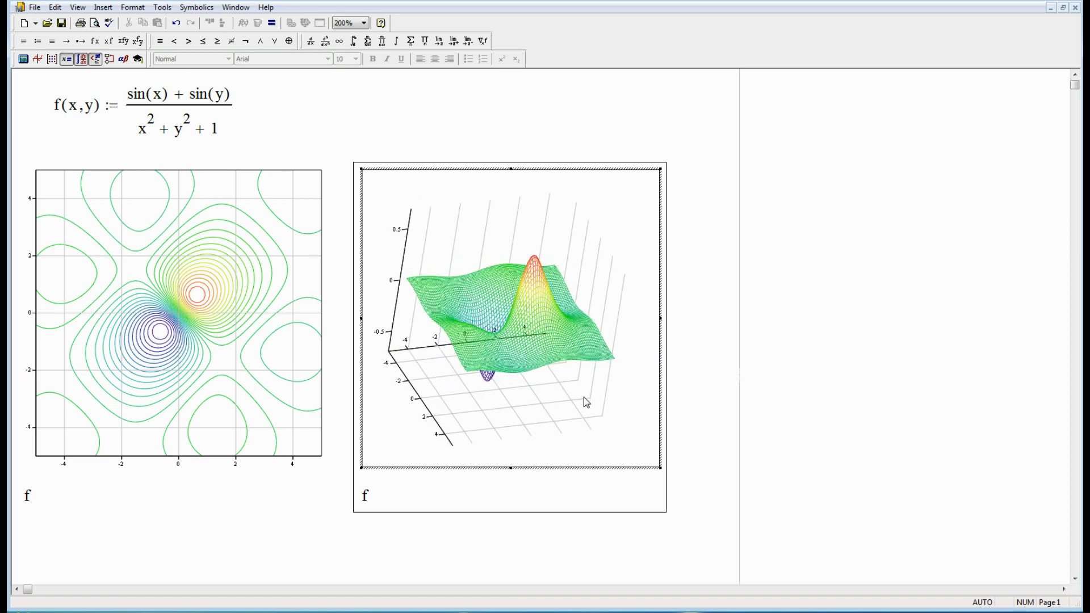
# - Label the surface plot's axes "X Axis" and "Y Axis", then rotate it to a perspective view
pyautogui.doubleClick(520, 383)
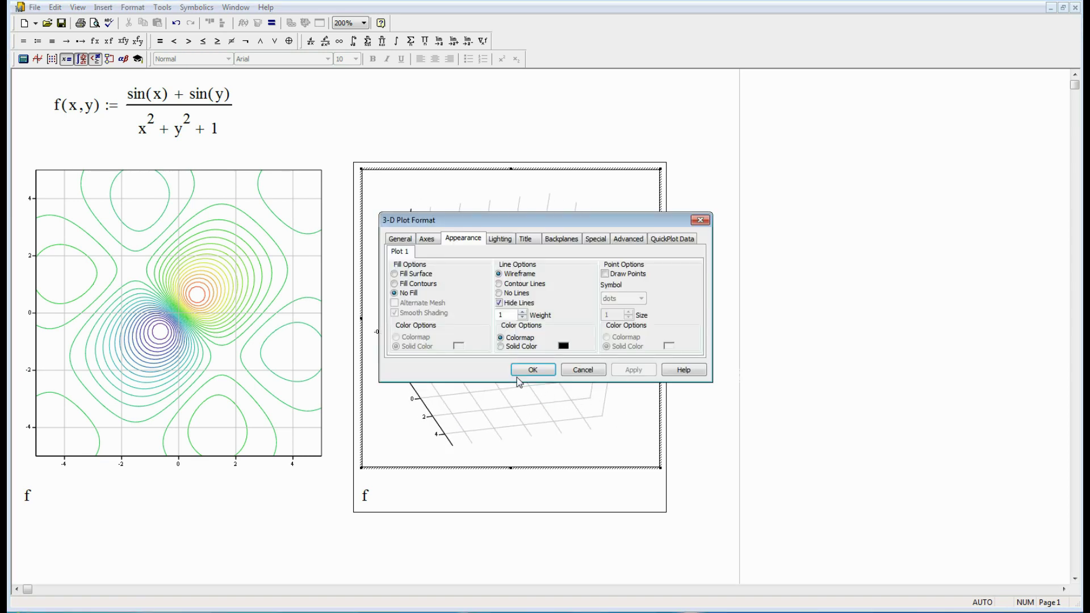
pyautogui.click(427, 239)
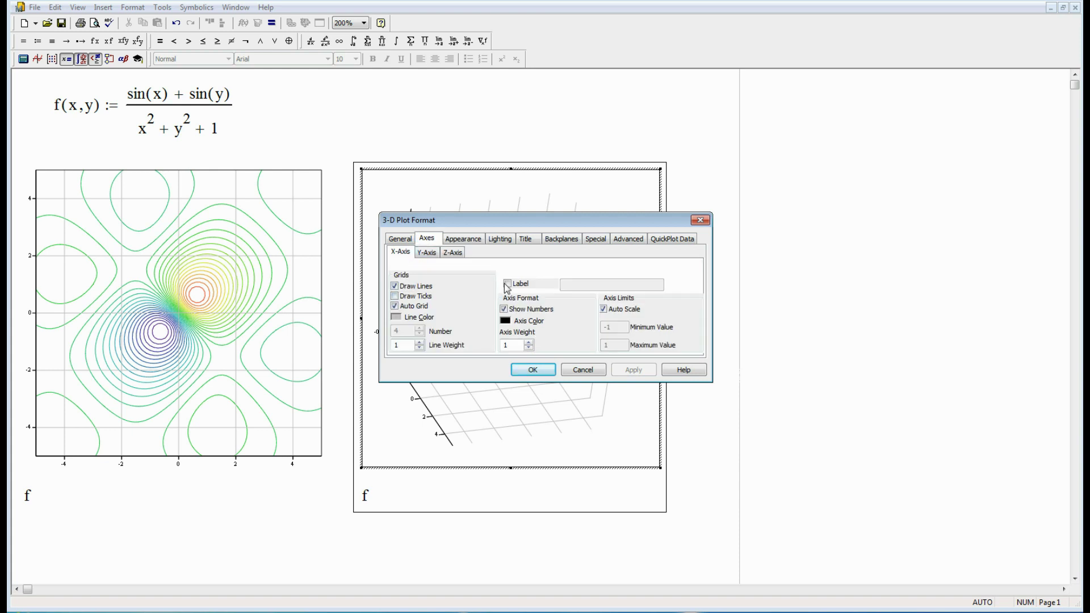
pyautogui.click(508, 285)
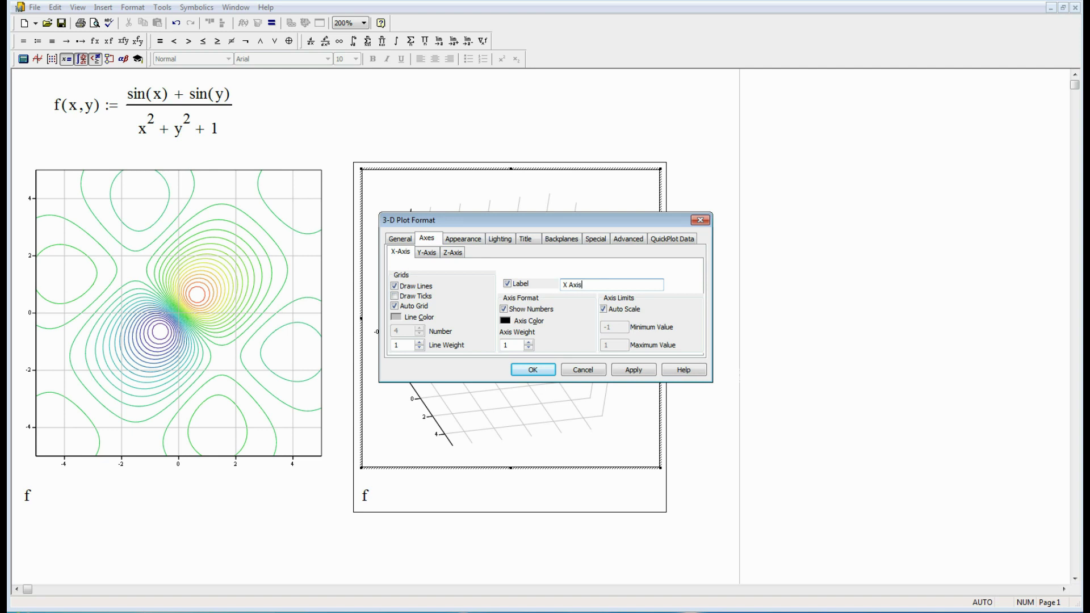
pyautogui.click(427, 252)
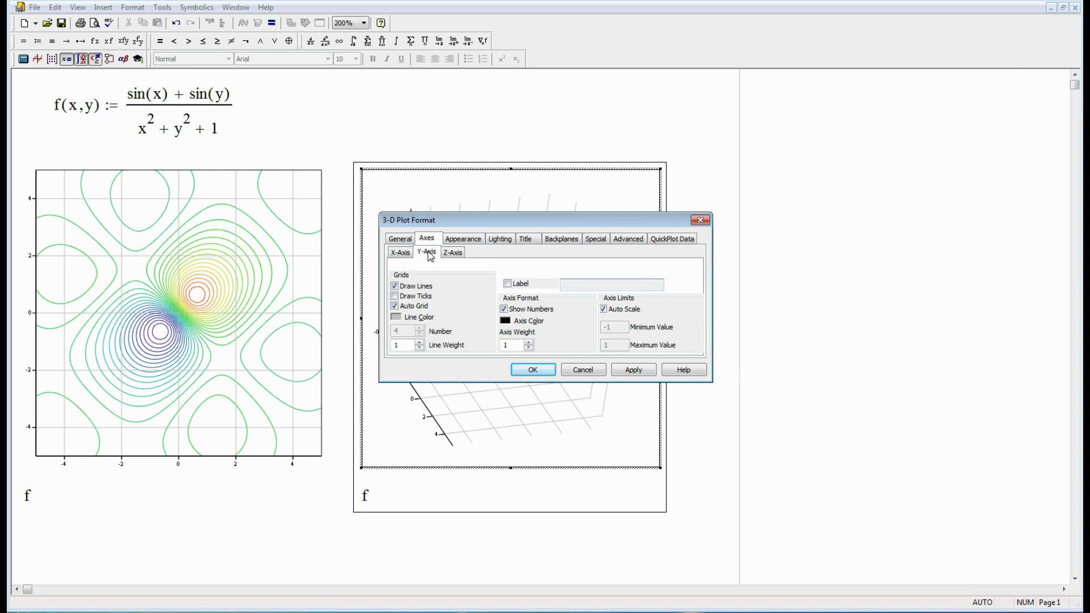
pyautogui.click(508, 284)
pyautogui.click(578, 287)
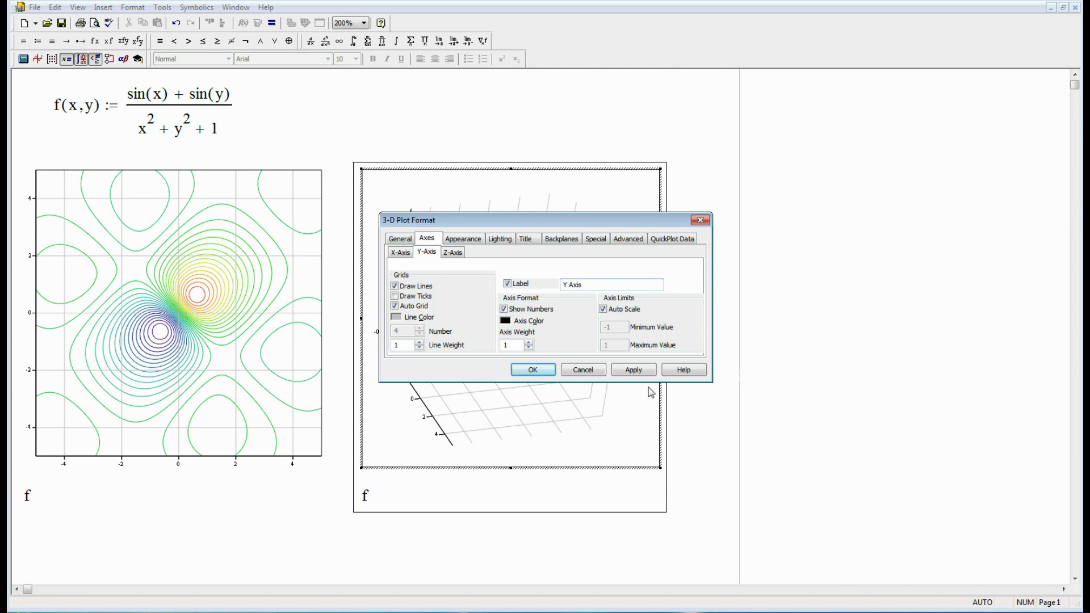
pyautogui.click(634, 370)
pyautogui.moveTo(591, 222); pyautogui.dragTo(941, 207)
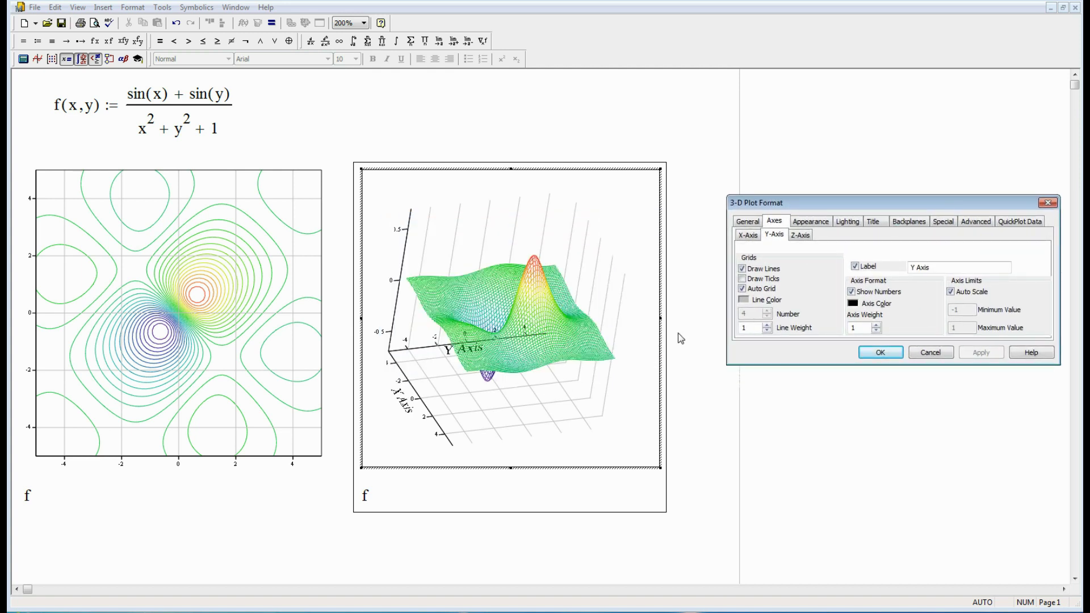
pyautogui.click(880, 353)
pyautogui.moveTo(564, 416); pyautogui.dragTo(489, 409)
pyautogui.click(698, 447)
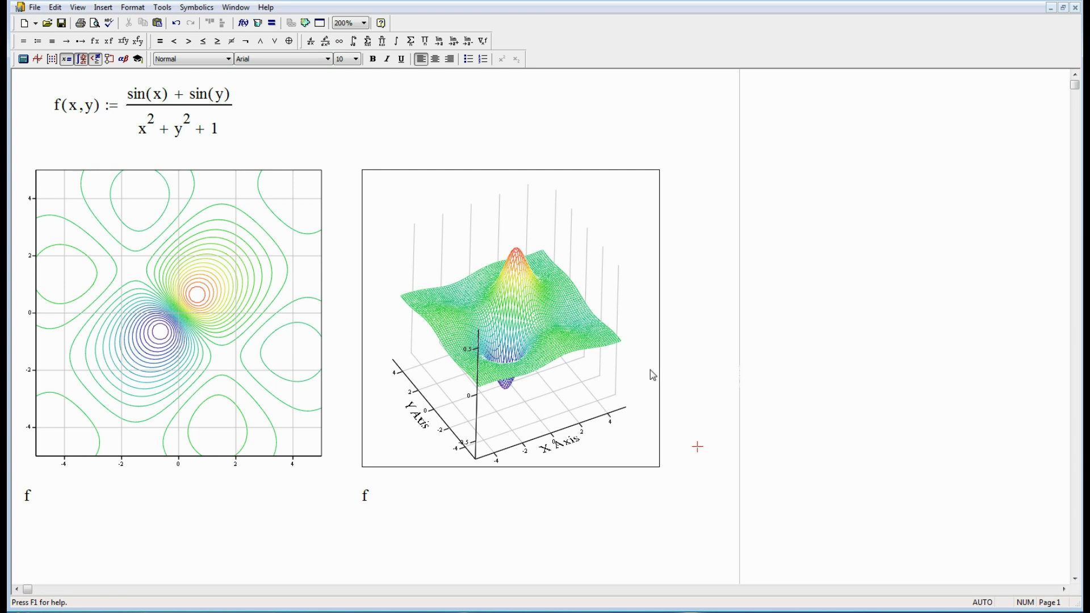
pyautogui.moveTo(728, 327); pyautogui.dragTo(544, 367)
pyautogui.rightClick(544, 367)
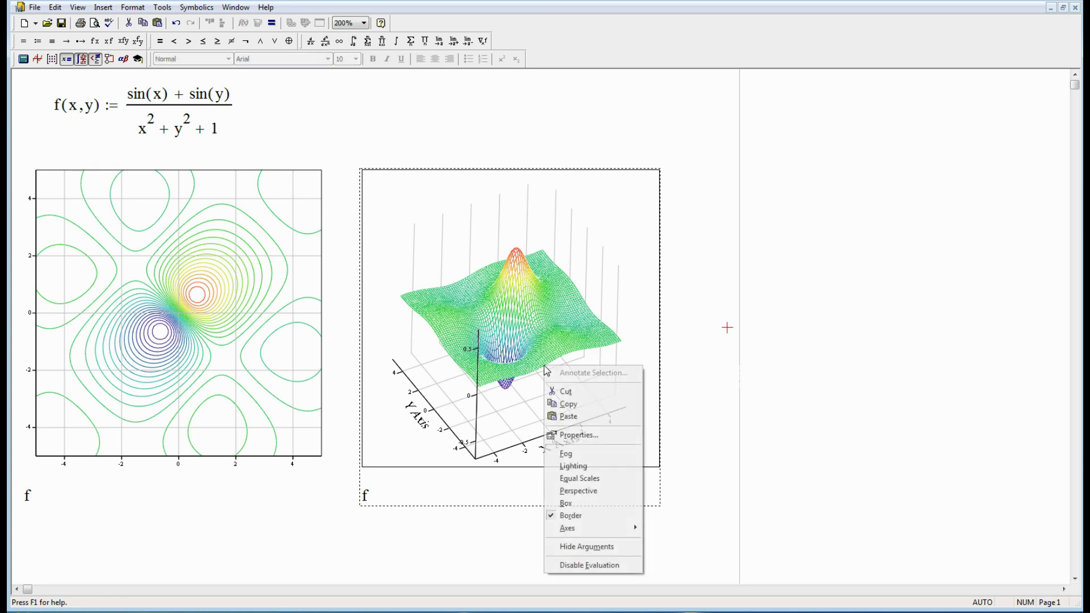
pyautogui.click(564, 404)
pyautogui.click(688, 398)
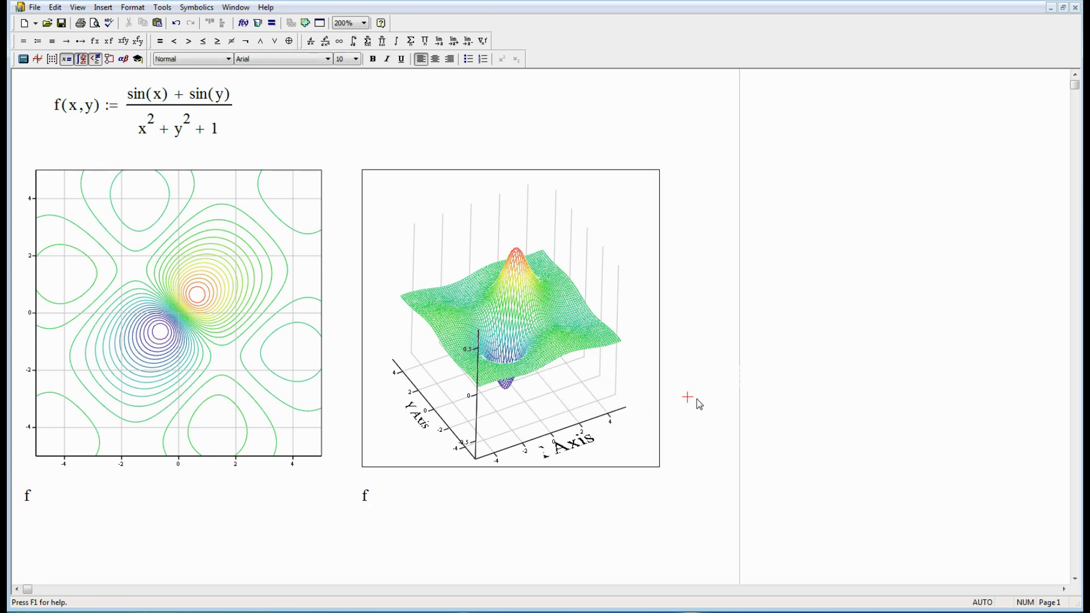